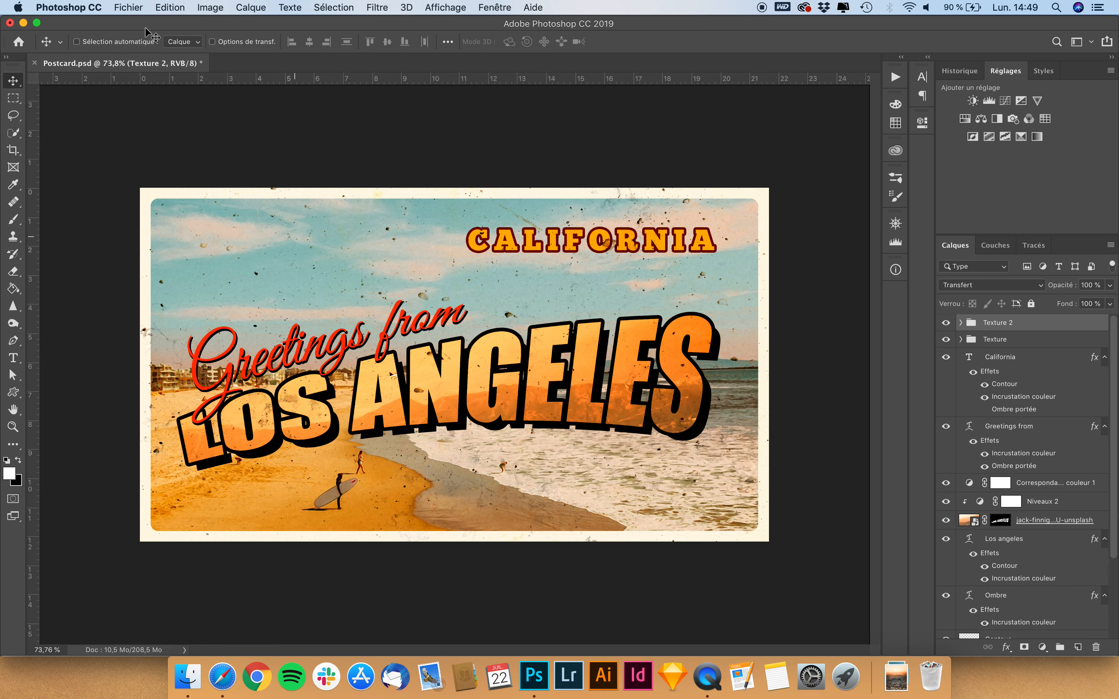
Create a new 2560 × 1440 pixel document at 300 pixels per inch in RGB with a white background.
{"action": "left_click", "coordinate": [125, 7]}
{"action": "left_click", "coordinate": [138, 27]}
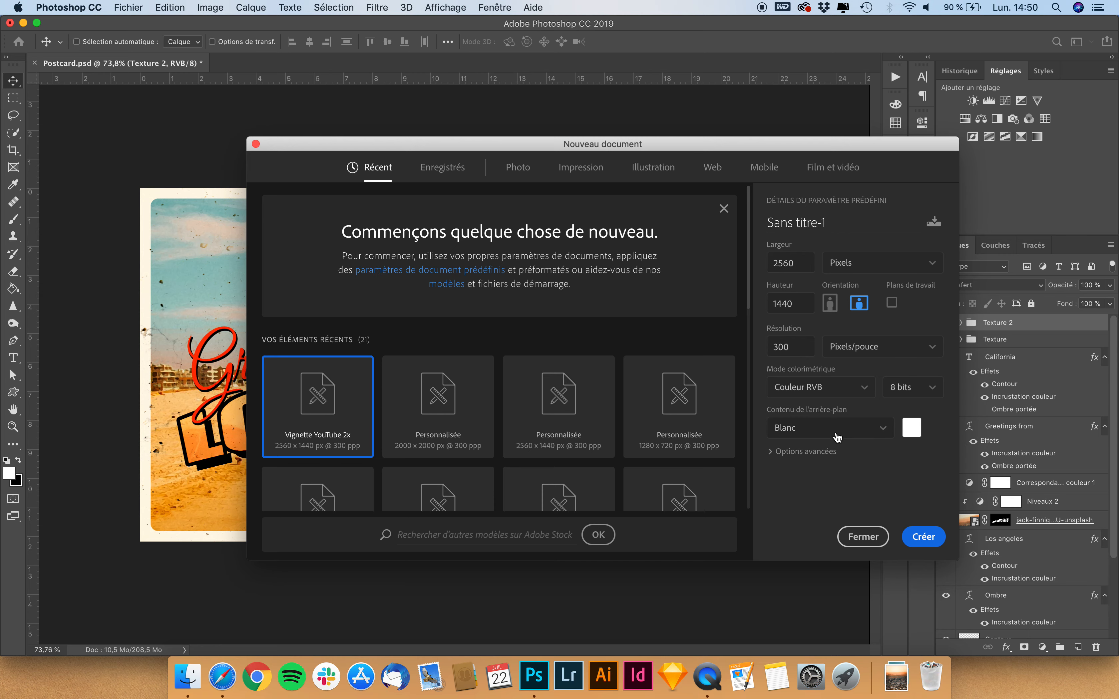
{"action": "left_click", "coordinate": [923, 538]}
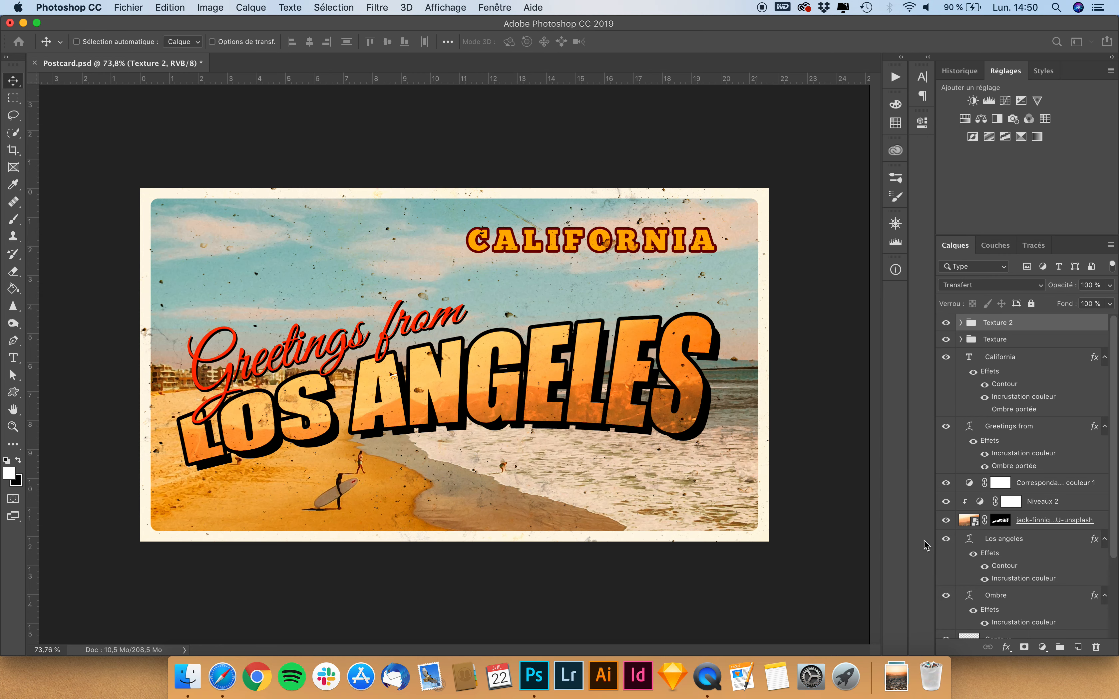
{"action": "left_click", "coordinate": [895, 680]}
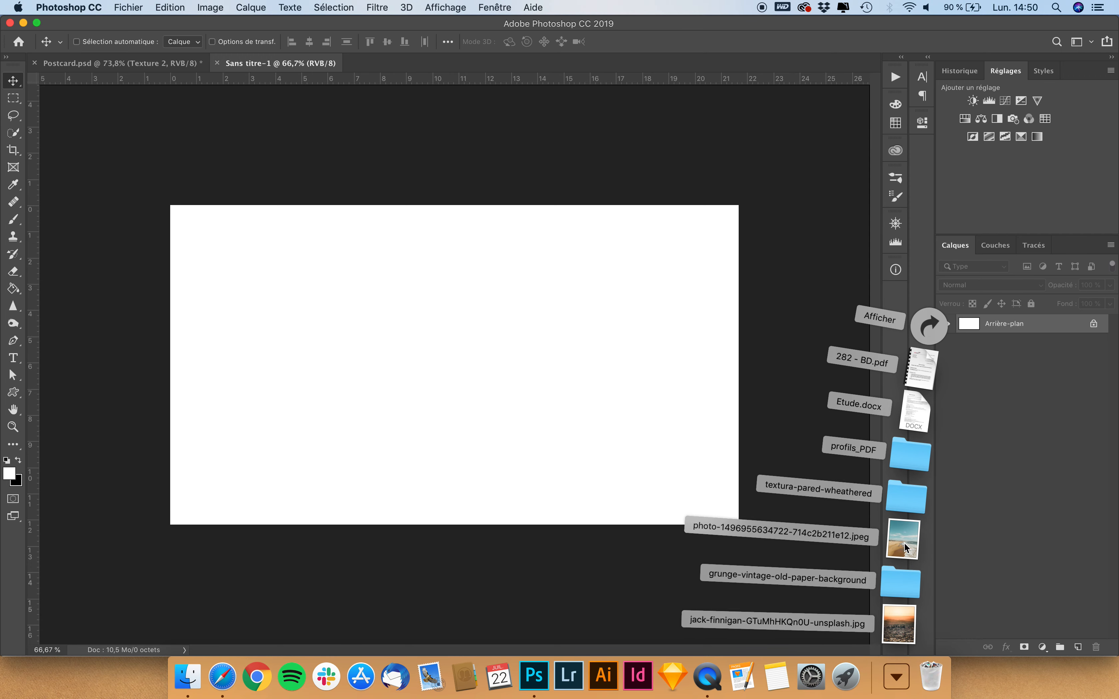
{"action": "left_click_drag", "start_coordinate": [904, 543], "coordinate": [520, 355]}
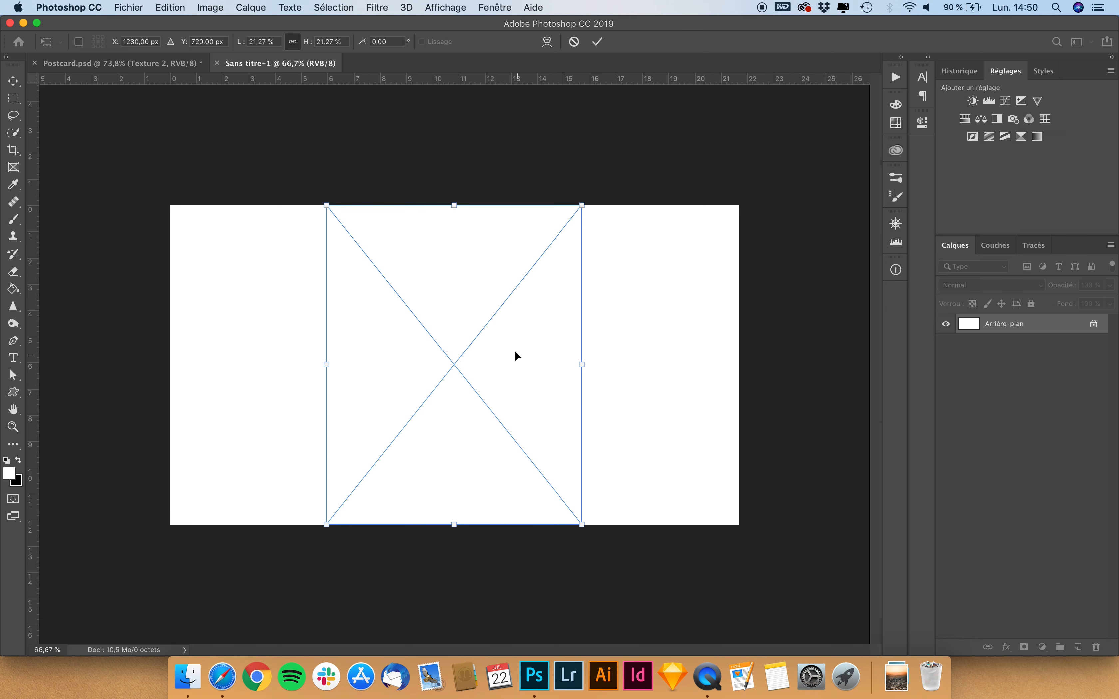
{"action": "scroll", "coordinate": [512, 350], "scroll_direction": "down", "scroll_amount": 5}
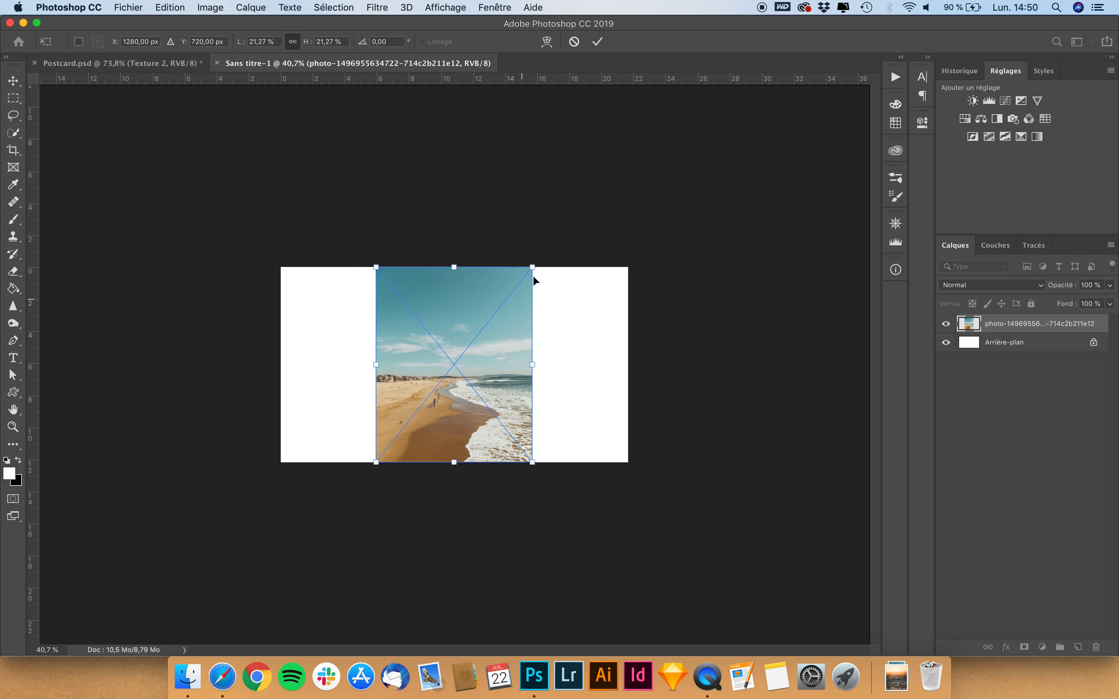
Scale the placed beach photo to about 50% so it covers the canvas, and shift it slightly upward.
{"action": "left_click_drag", "start_coordinate": [534, 270], "coordinate": [657, 159]}
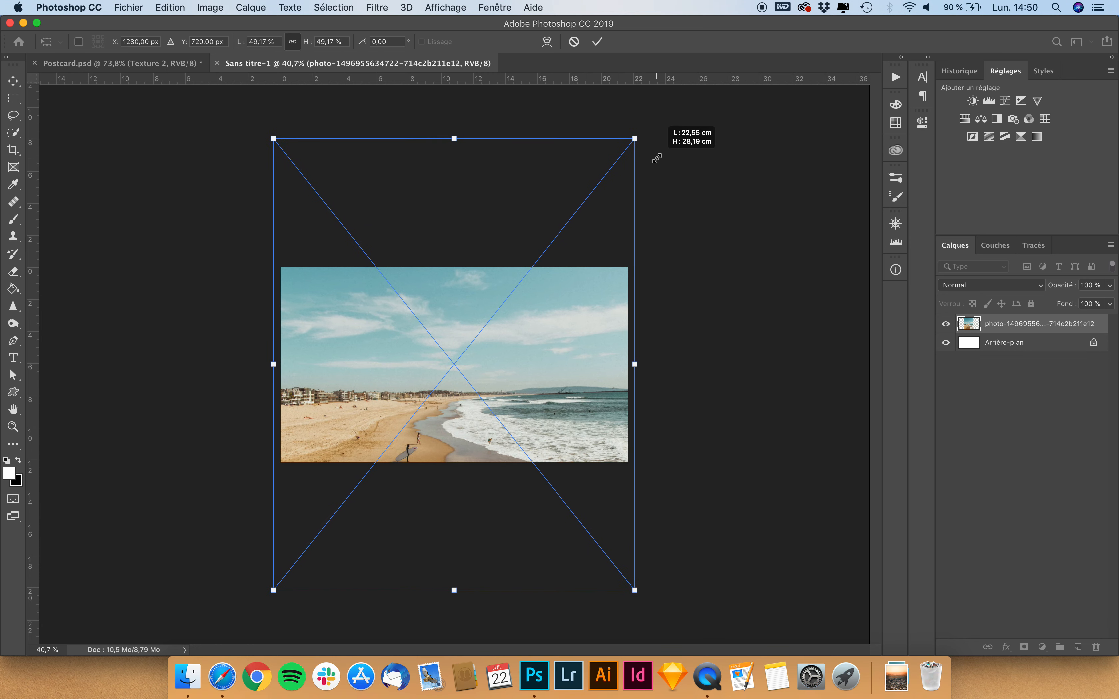
{"action": "mouse_move", "coordinate": [656, 158]}
{"action": "left_mouse_down"}
{"action": "mouse_move", "coordinate": [596, 172]}
{"action": "mouse_move", "coordinate": [631, 218]}
{"action": "mouse_move", "coordinate": [667, 159]}
{"action": "left_mouse_up"}
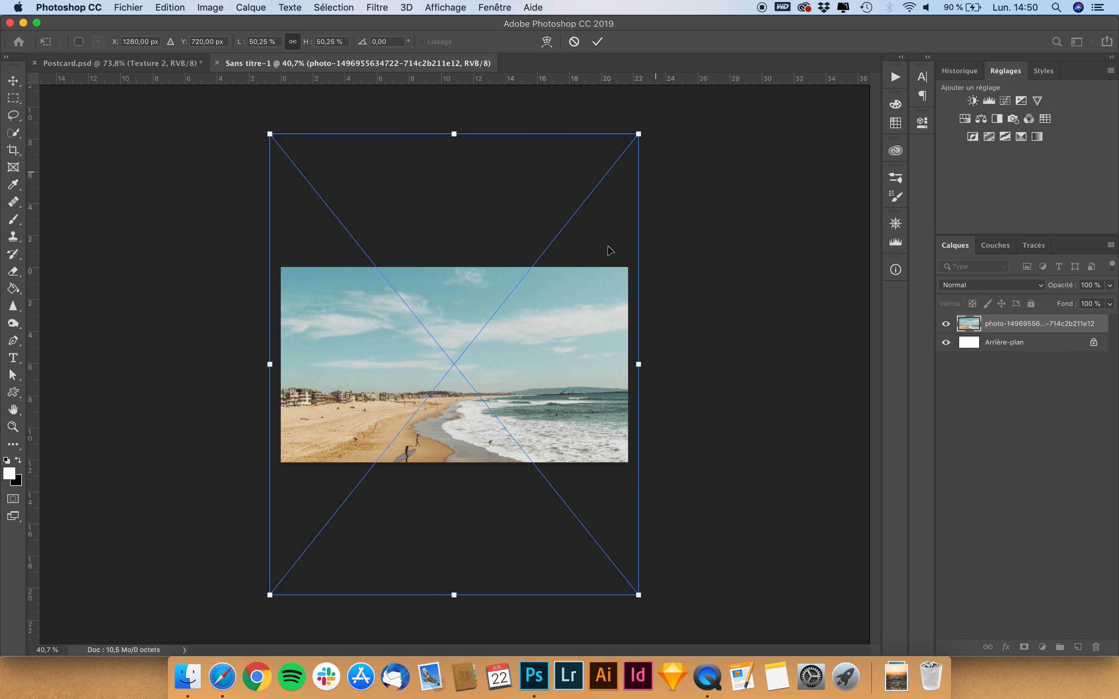
{"action": "left_click_drag", "start_coordinate": [574, 349], "coordinate": [574, 327]}
{"action": "key", "text": "Return"}
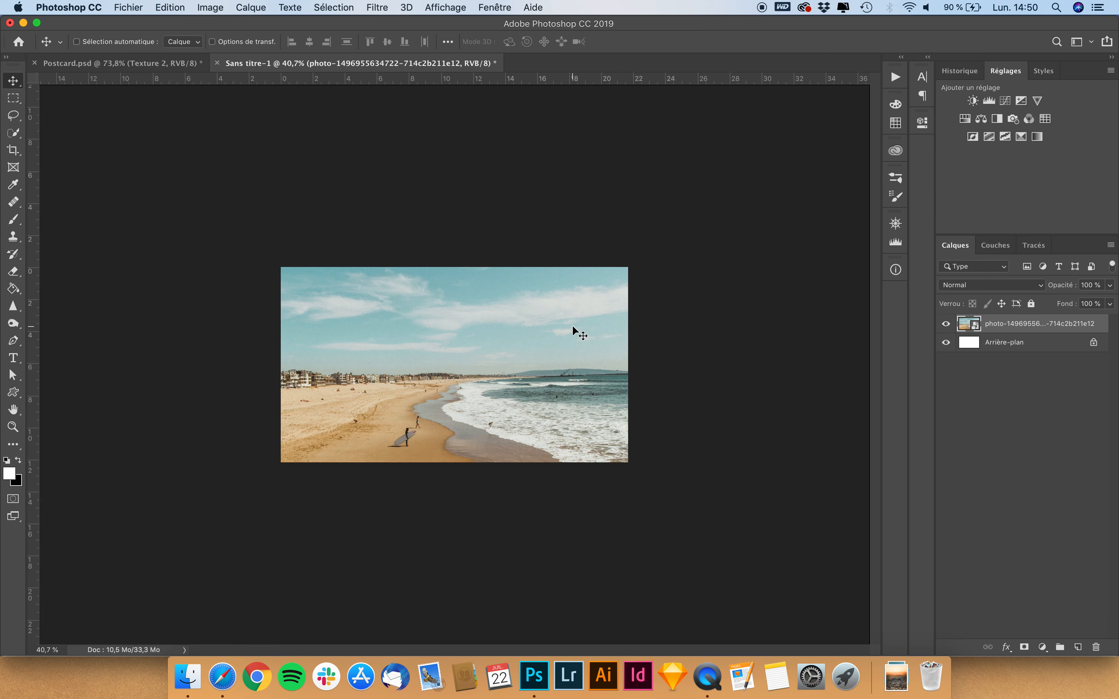
Apply the Peinture à l'huile filter to the photo with Stylisation 2, Netteté 2, Echelle 1, Grosseur 1 and no Eclairage.
{"action": "scroll", "coordinate": [573, 327], "scroll_direction": "up", "scroll_amount": 5}
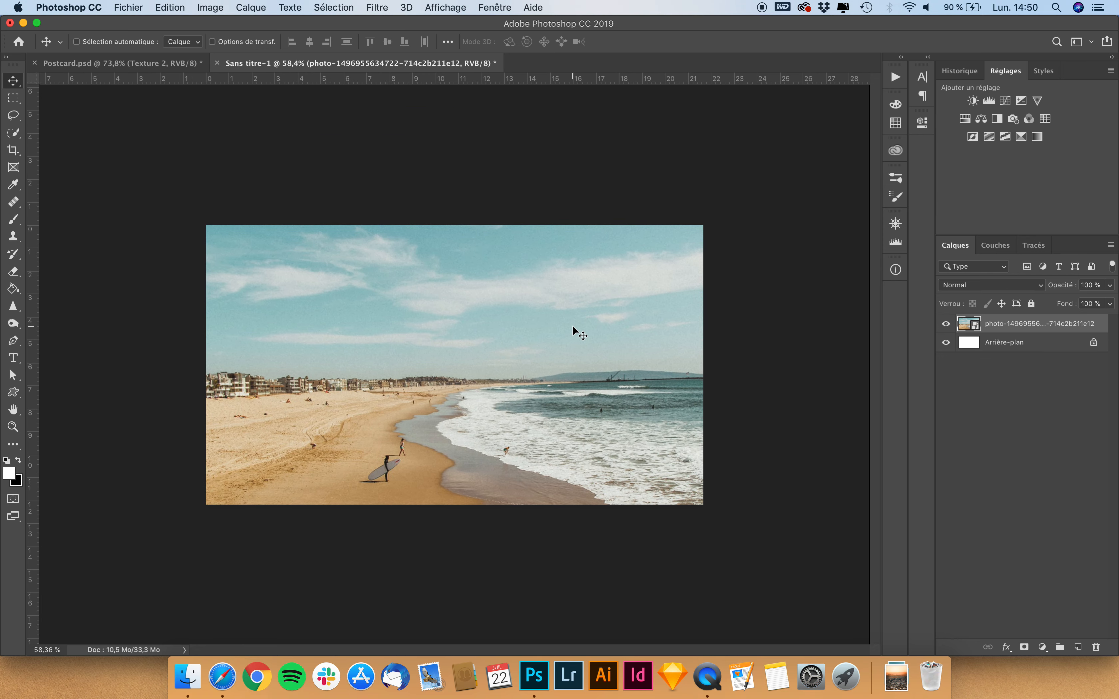
{"action": "scroll", "coordinate": [573, 327], "scroll_direction": "up", "scroll_amount": 2}
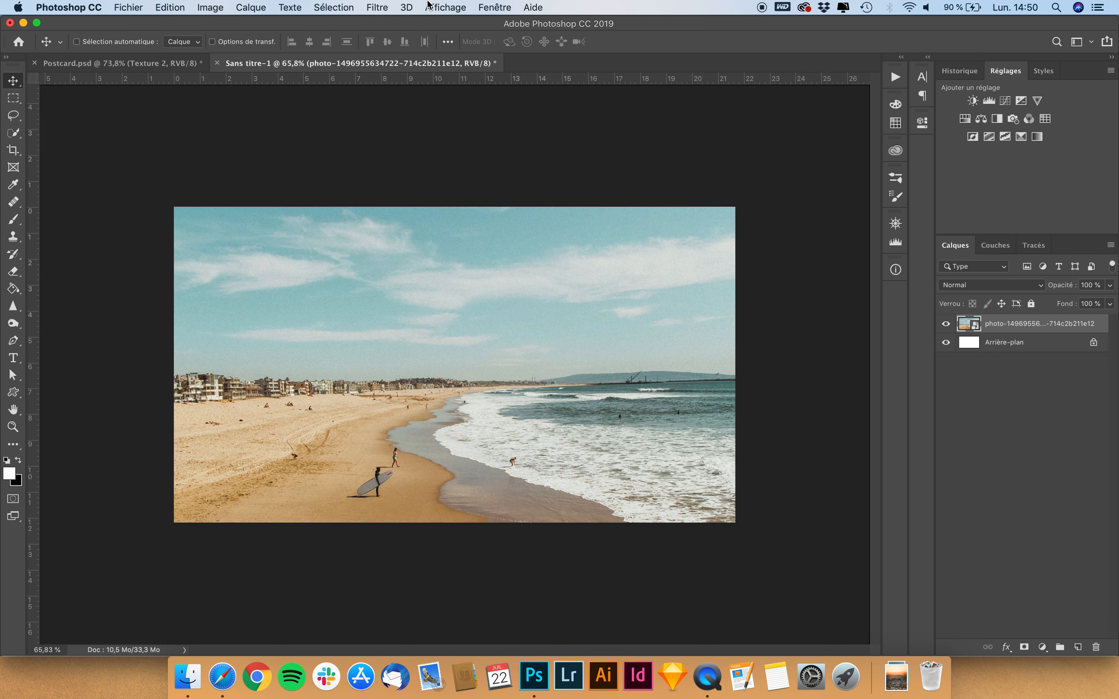
{"action": "left_click", "coordinate": [372, 6]}
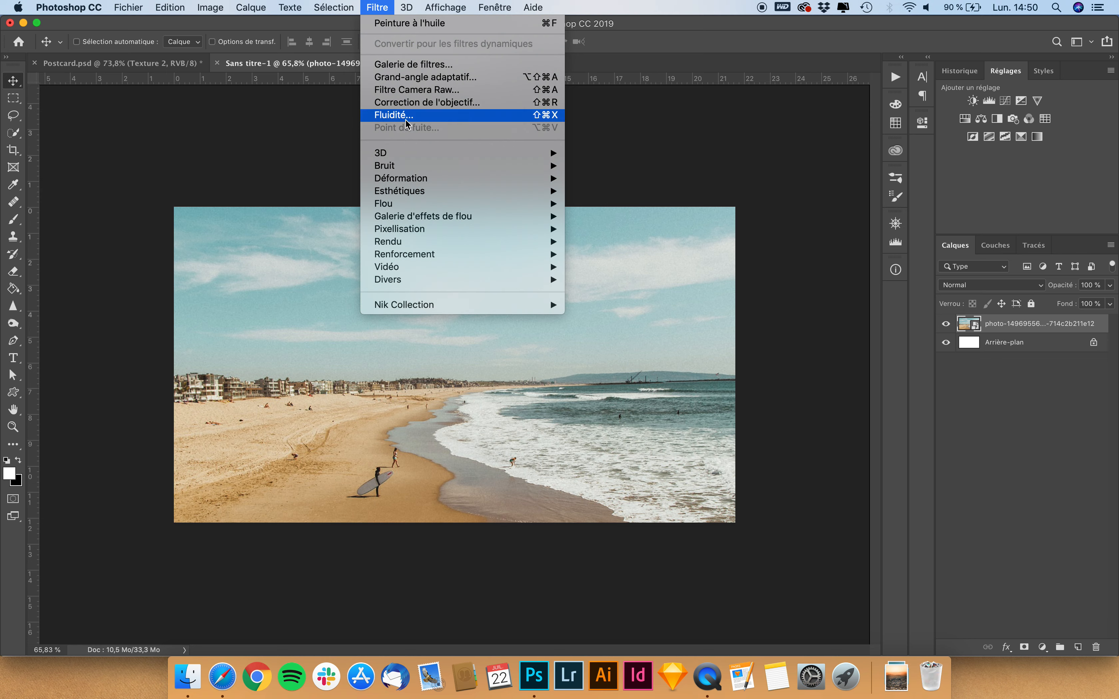
{"action": "mouse_move", "coordinate": [418, 191]}
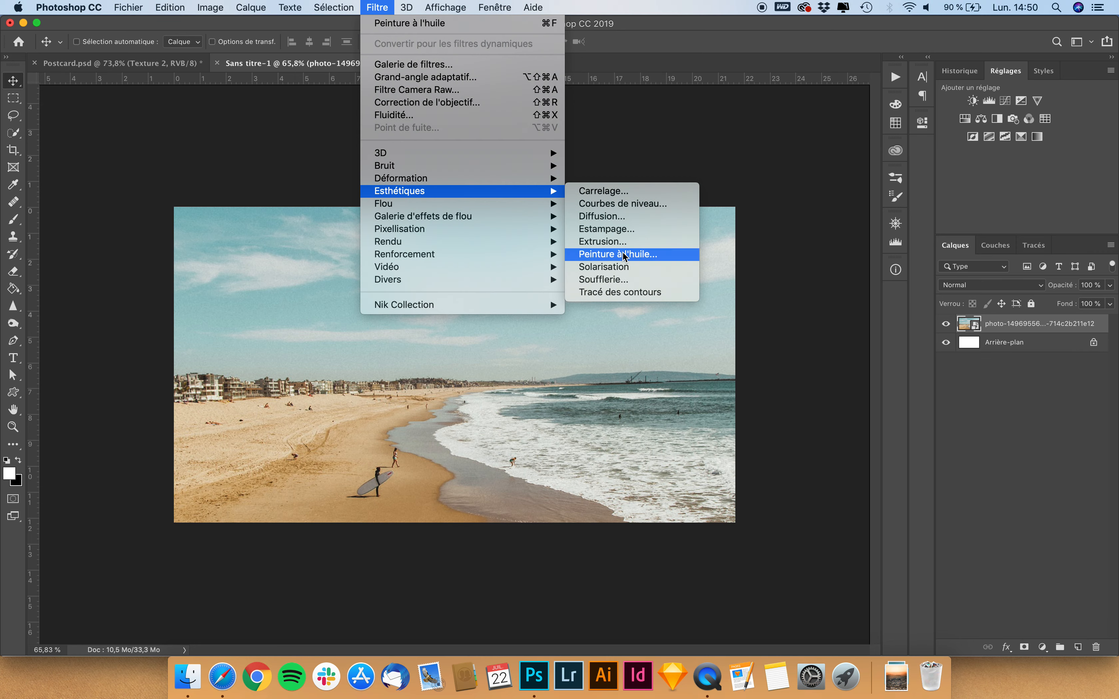
{"action": "left_click", "coordinate": [624, 254]}
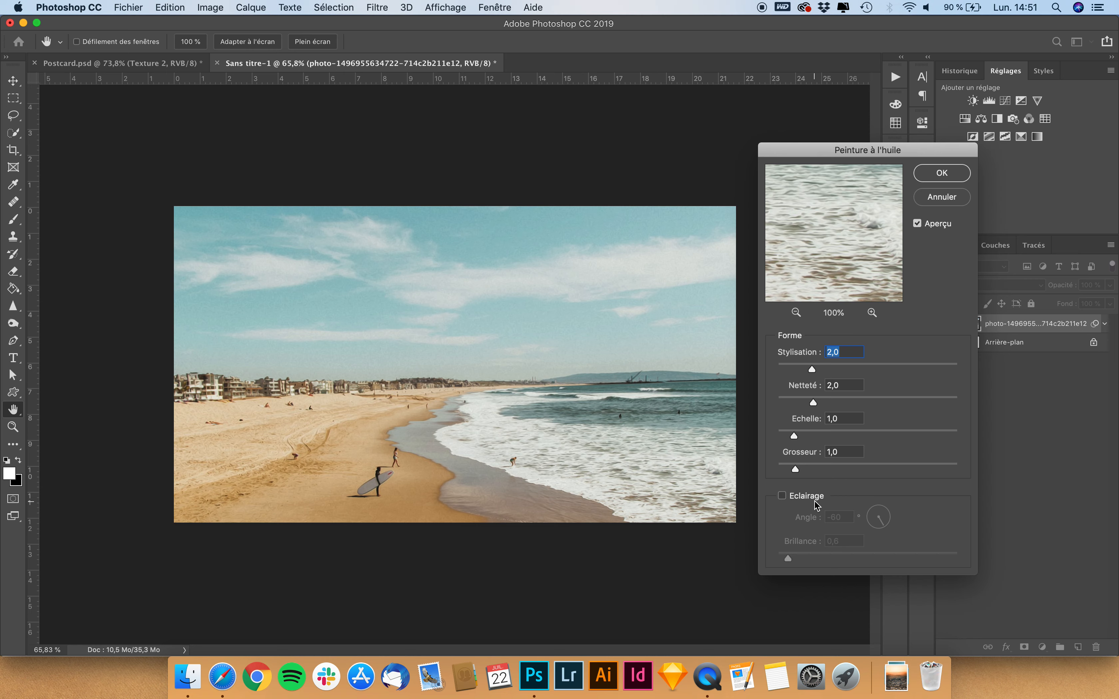
{"action": "left_click", "coordinate": [942, 174]}
Apply the Pinceau à sec effect from the filter gallery with Epaisseur 7, Détail 10 and Texture 2.
{"action": "left_click", "coordinate": [378, 7]}
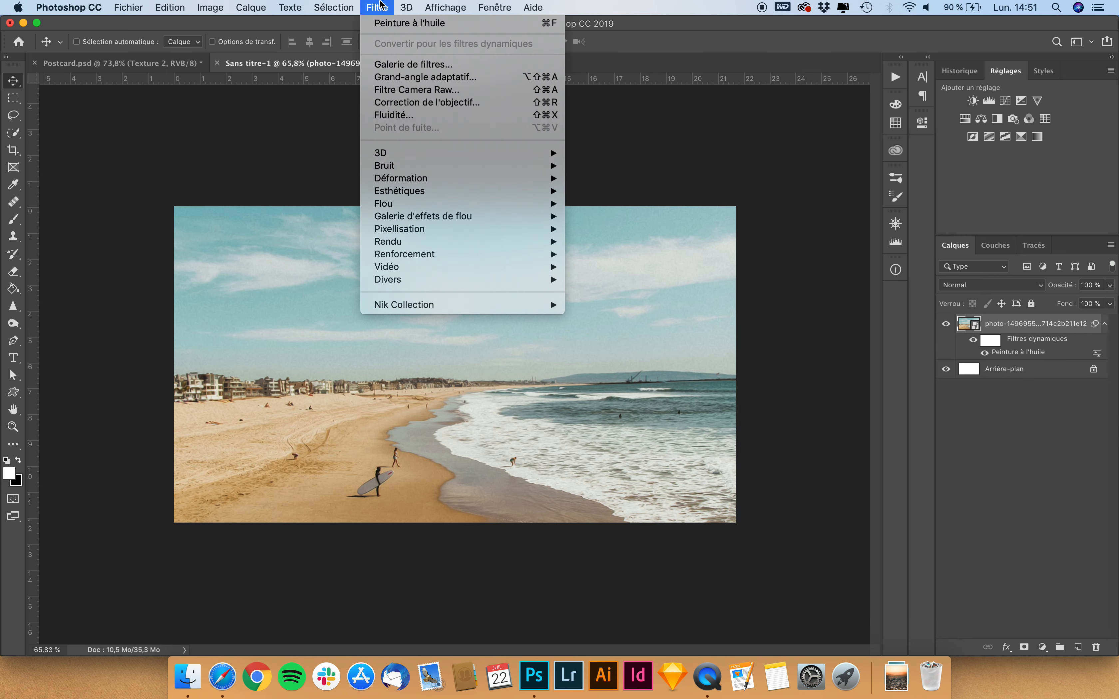
{"action": "left_click", "coordinate": [386, 67]}
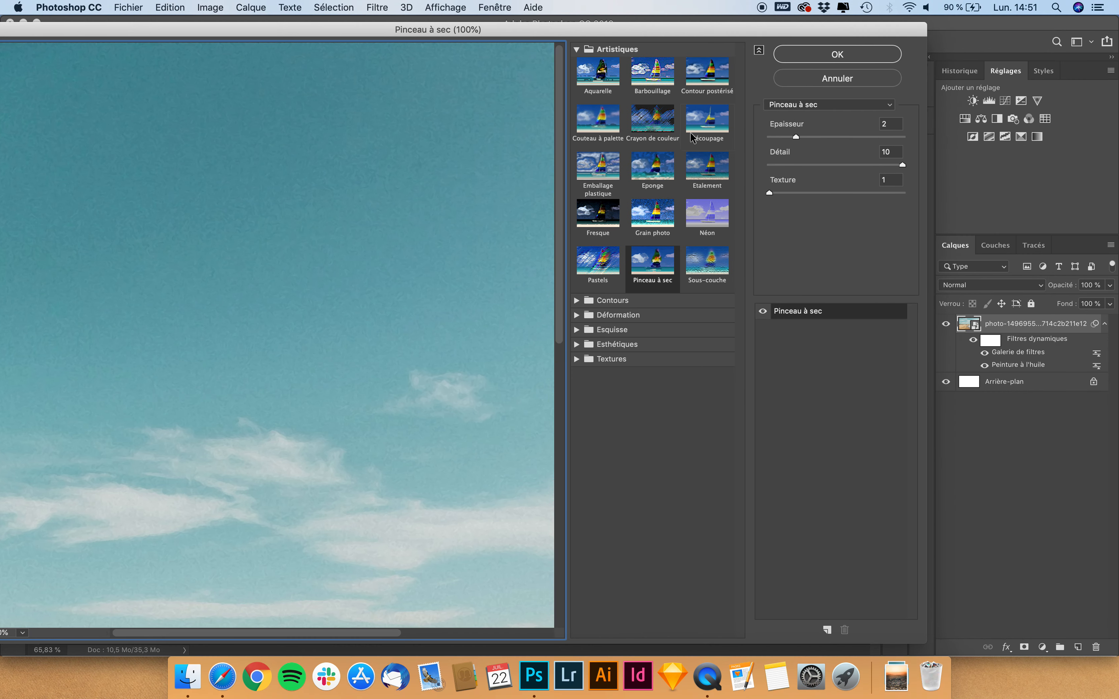
{"action": "left_click_drag", "start_coordinate": [619, 29], "coordinate": [713, 25]}
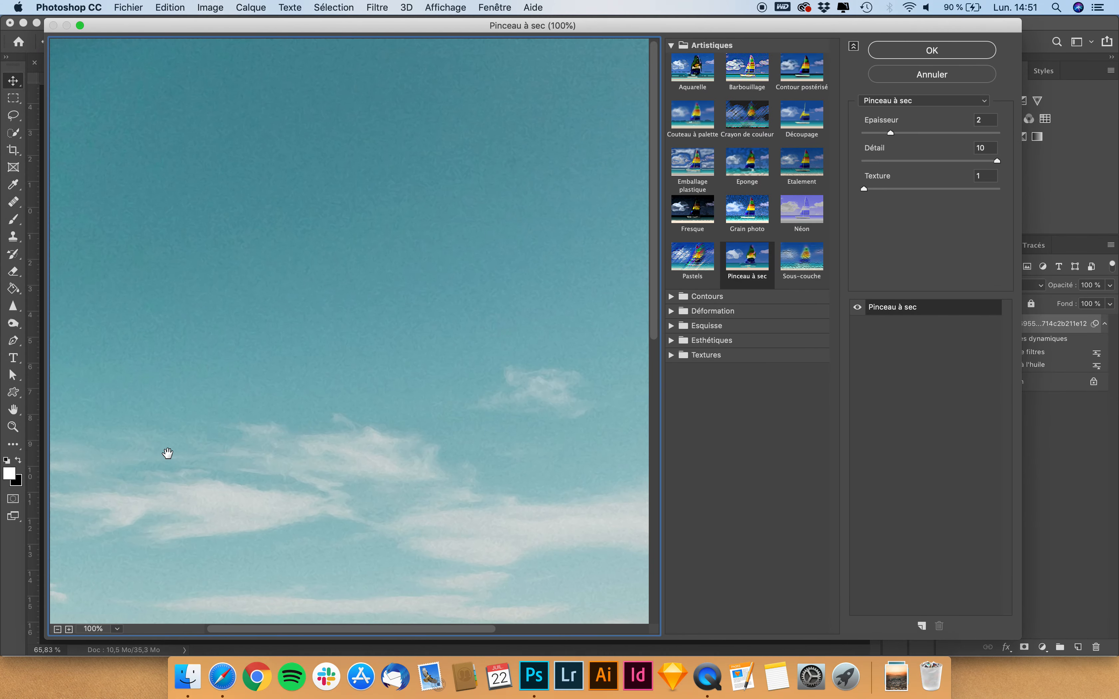
{"action": "left_click", "coordinate": [58, 629]}
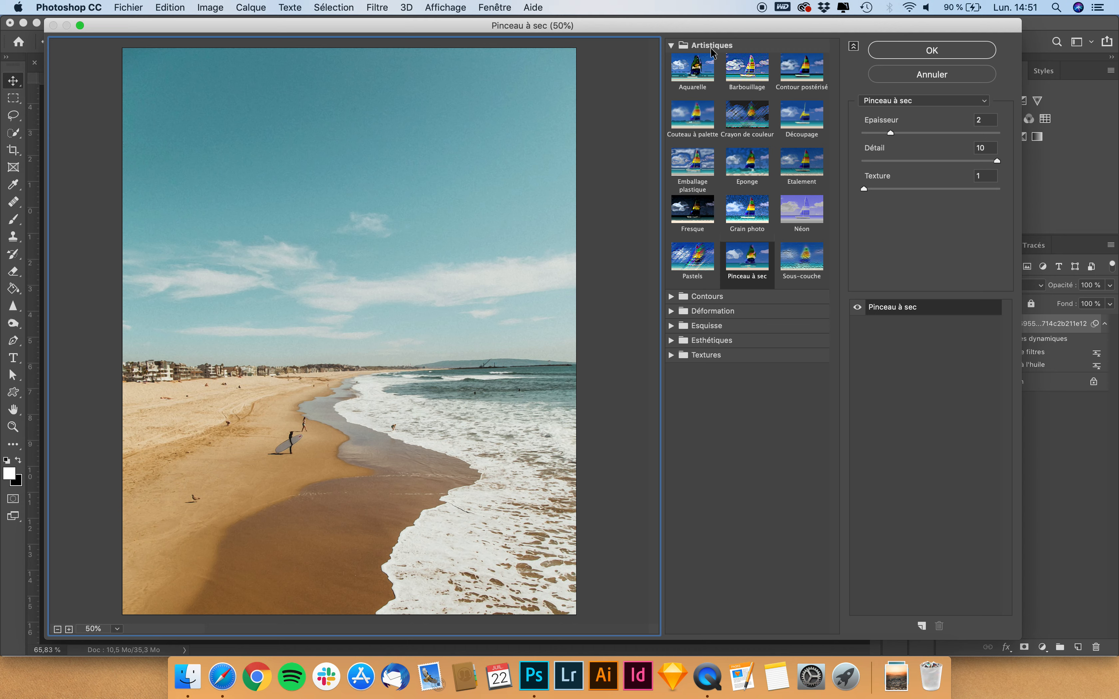
{"action": "left_click", "coordinate": [747, 259]}
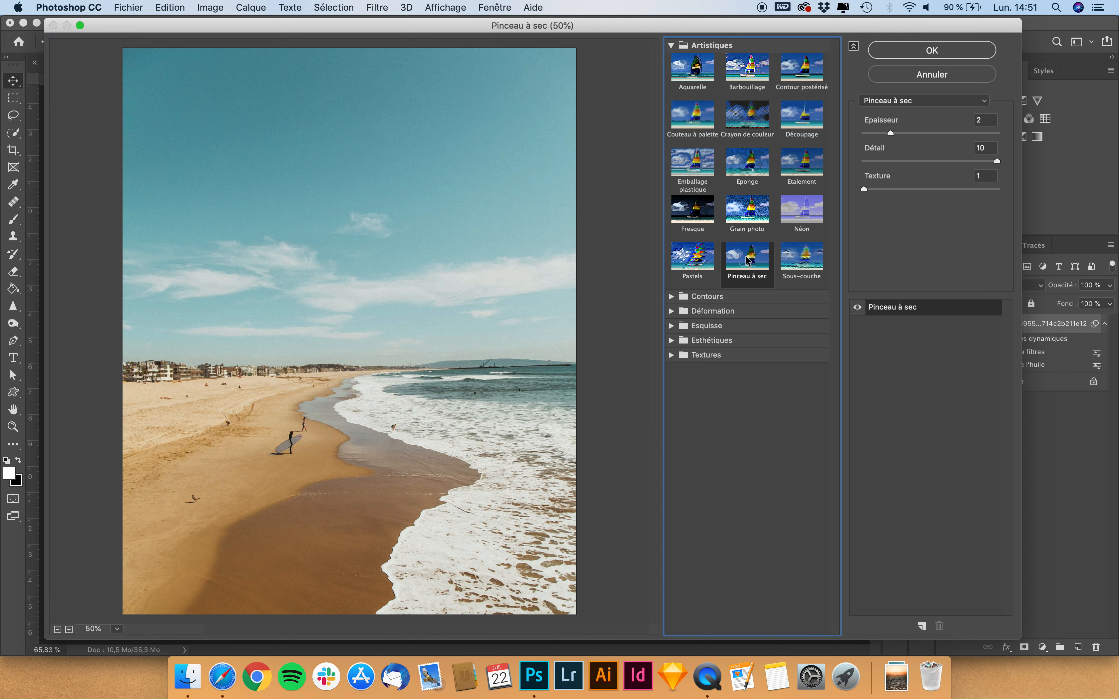
{"action": "left_click_drag", "start_coordinate": [890, 133], "coordinate": [961, 135]}
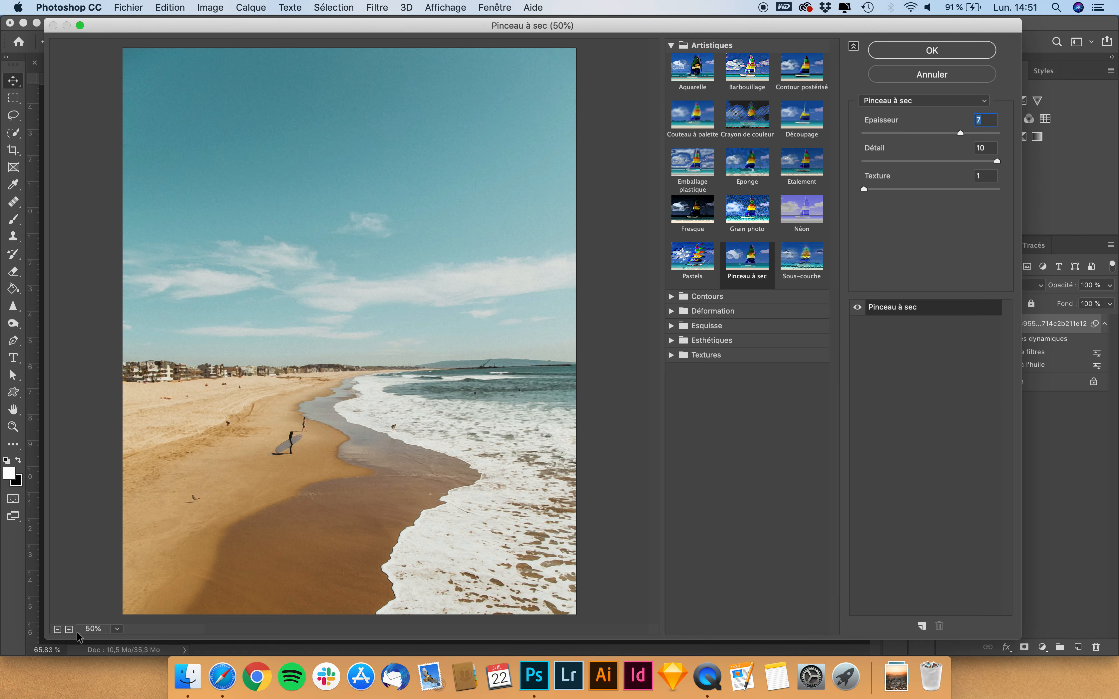
{"action": "left_click_drag", "start_coordinate": [862, 186], "coordinate": [973, 189]}
{"action": "left_click_drag", "start_coordinate": [973, 189], "coordinate": [935, 191]}
{"action": "left_click_drag", "start_coordinate": [936, 192], "coordinate": [930, 187]}
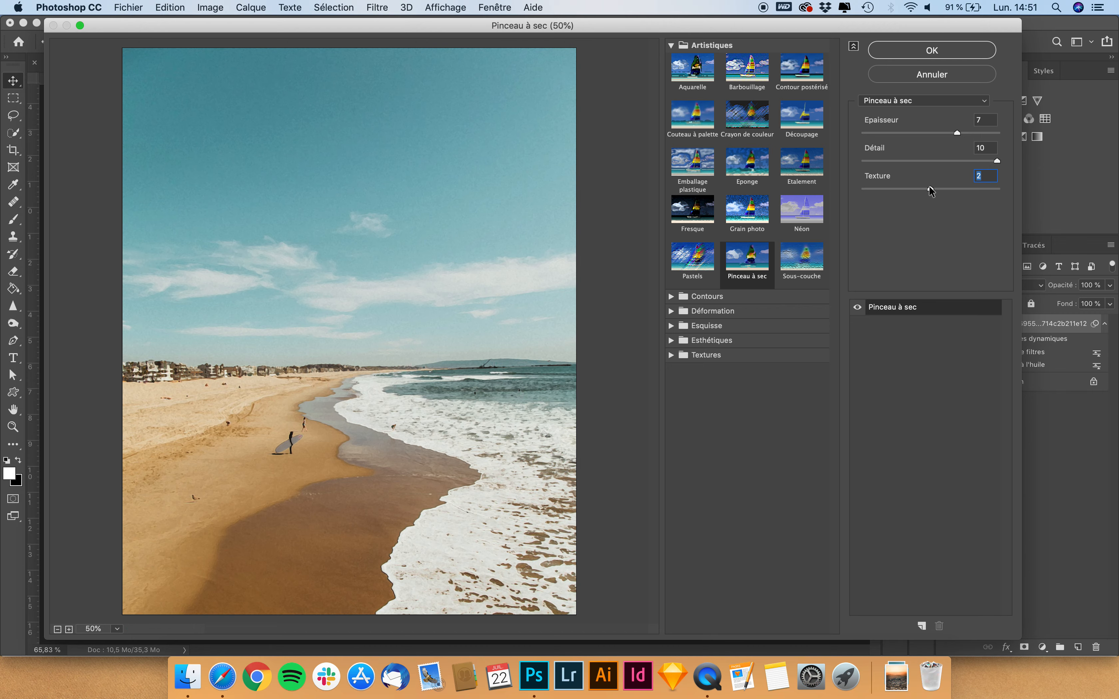
{"action": "left_click", "coordinate": [927, 52]}
Compare the beach photo with and without its smart filters, leaving them visible.
{"action": "scroll", "coordinate": [594, 327], "scroll_direction": "up", "scroll_amount": 3}
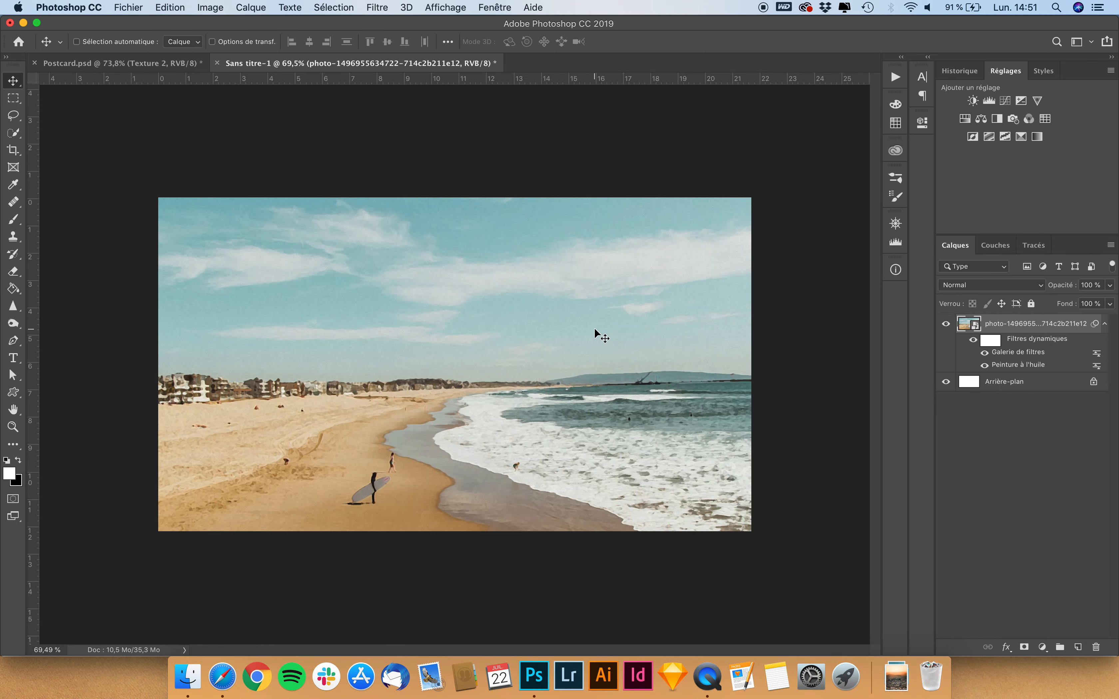
{"action": "left_click", "coordinate": [974, 342]}
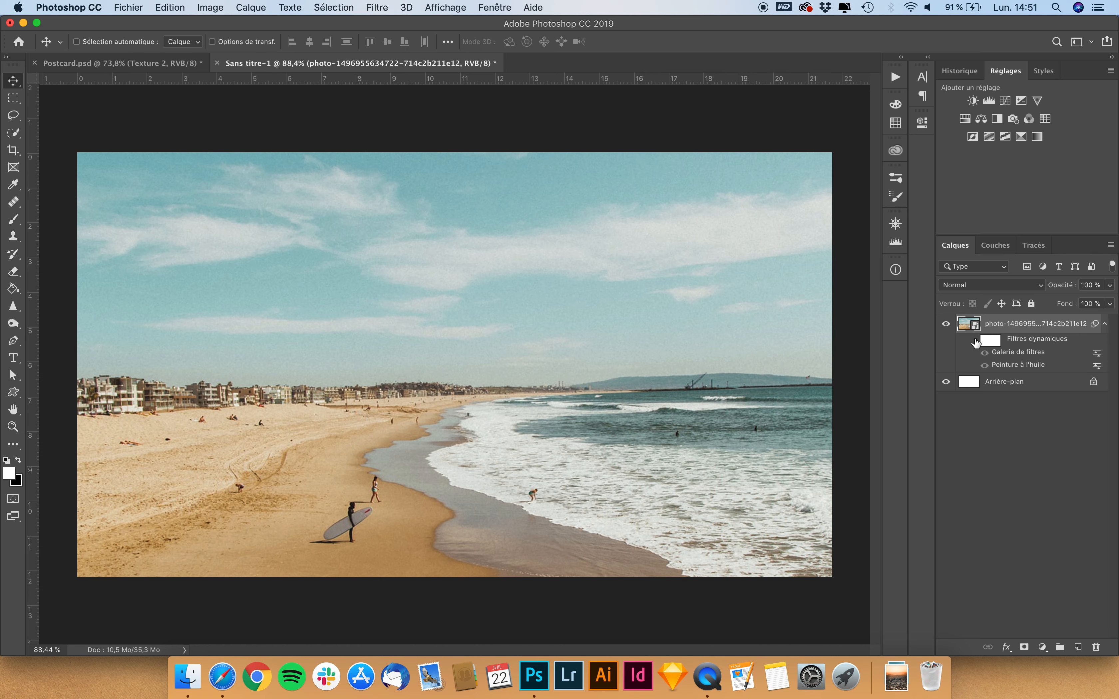
{"action": "left_click", "coordinate": [974, 342]}
{"action": "left_click", "coordinate": [974, 341]}
{"action": "left_click", "coordinate": [974, 341]}
Add a Teinte/Saturation adjustment layer above the photo, raise its saturation, and compare the image with and without it.
{"action": "scroll", "coordinate": [779, 444], "scroll_direction": "down", "scroll_amount": 3}
{"action": "scroll", "coordinate": [779, 444], "scroll_direction": "down", "scroll_amount": 2}
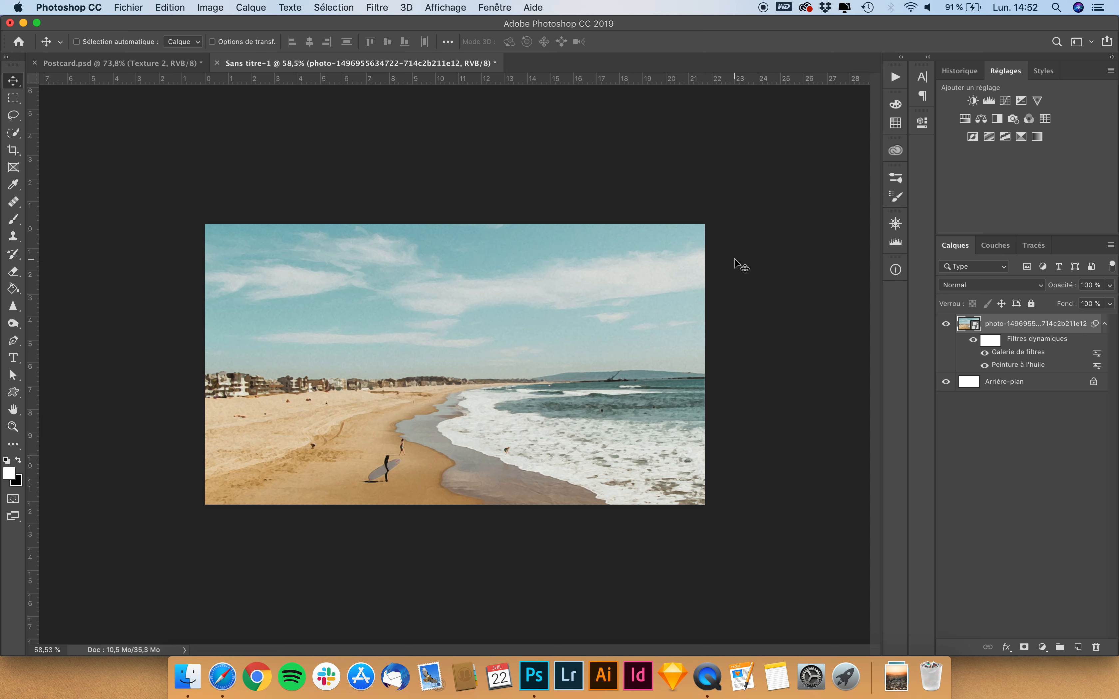
{"action": "left_click", "coordinate": [965, 119]}
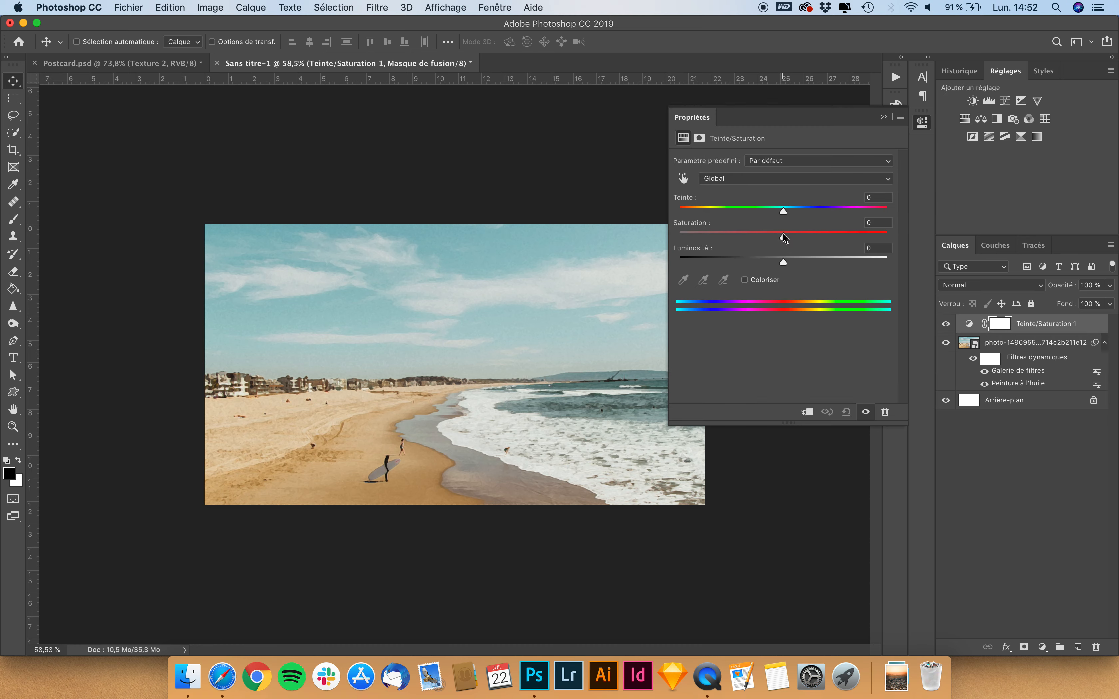
{"action": "left_click_drag", "start_coordinate": [784, 237], "coordinate": [811, 249]}
{"action": "left_click", "coordinate": [946, 325]}
{"action": "left_click", "coordinate": [947, 326]}
{"action": "left_click", "coordinate": [687, 117]}
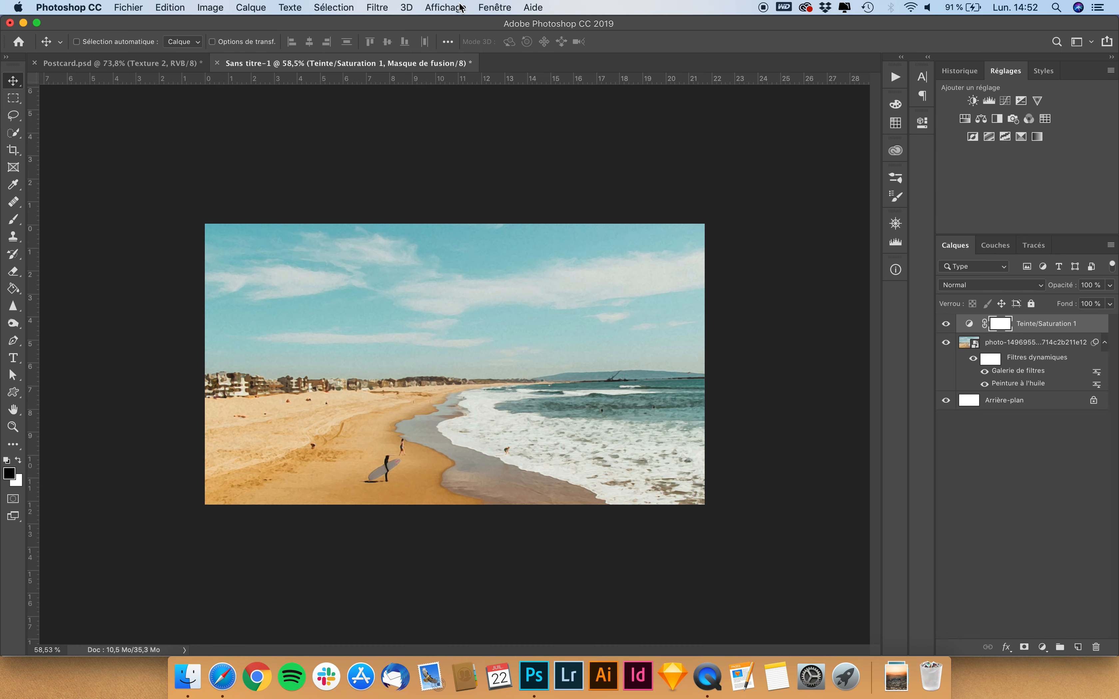
{"action": "left_click", "coordinate": [489, 7]}
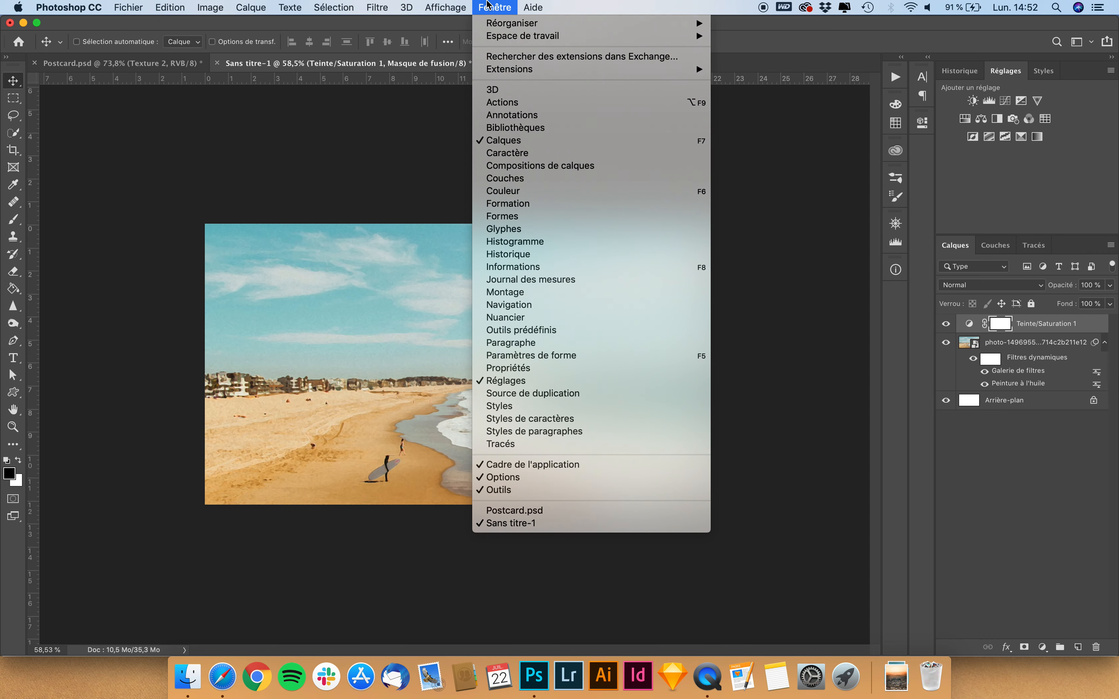
{"action": "left_click", "coordinate": [489, 7]}
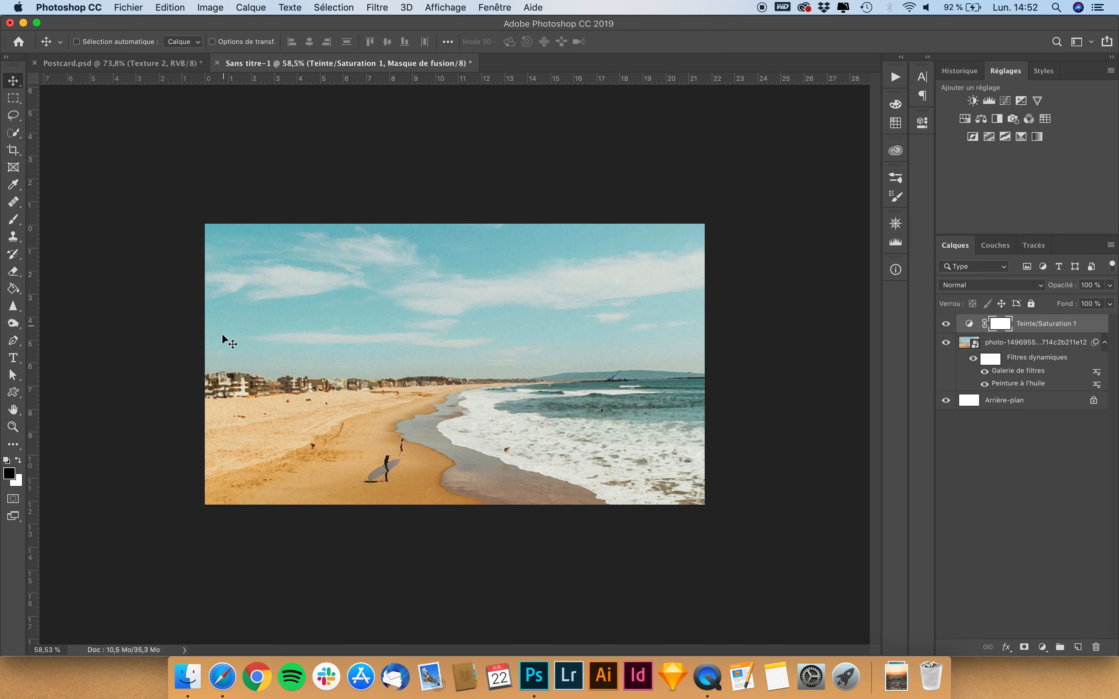
Add the white text "California" in ChunkFive Roman over the photo.
{"action": "key", "text": "t"}
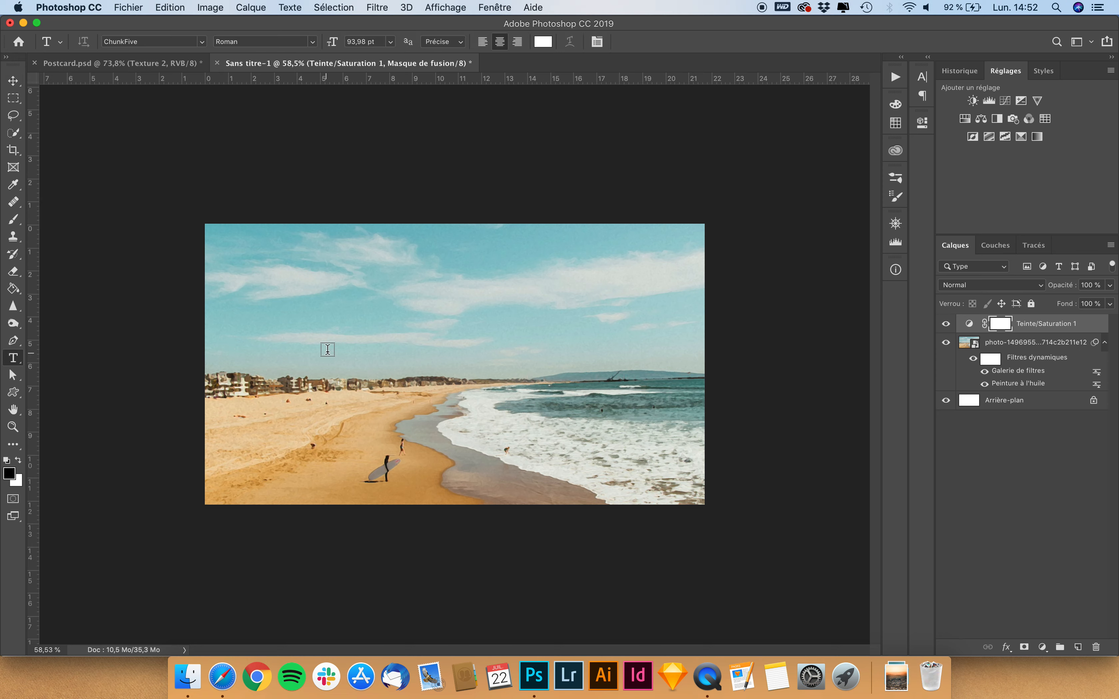
{"action": "left_click", "coordinate": [304, 352]}
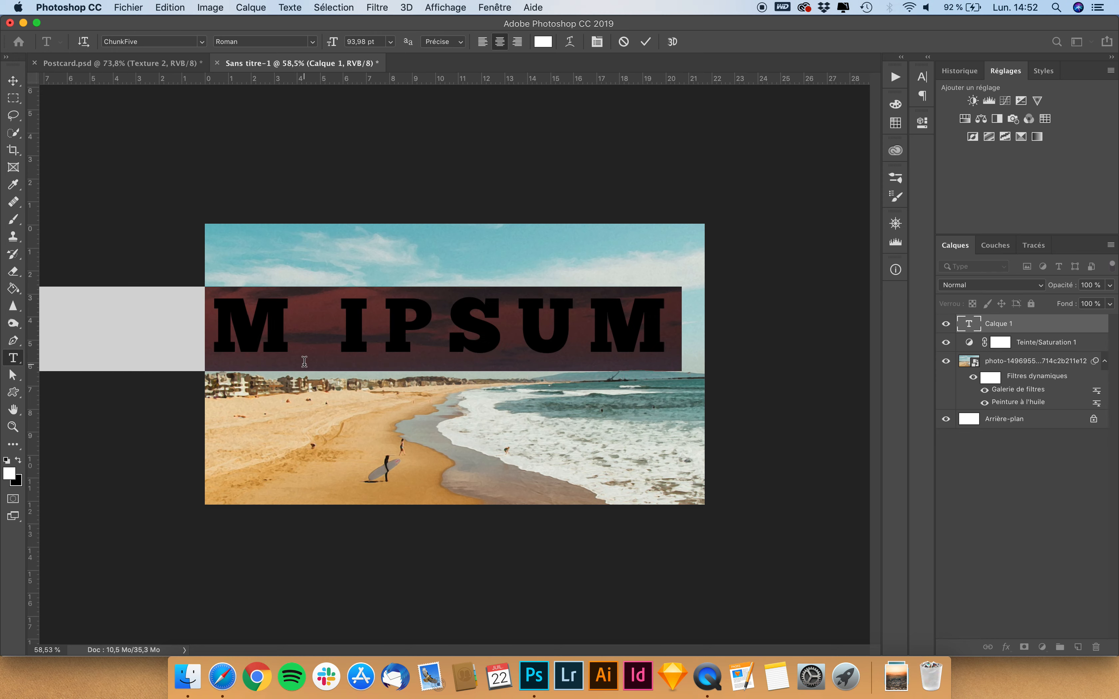
{"action": "type", "text": "CALIFOR"}
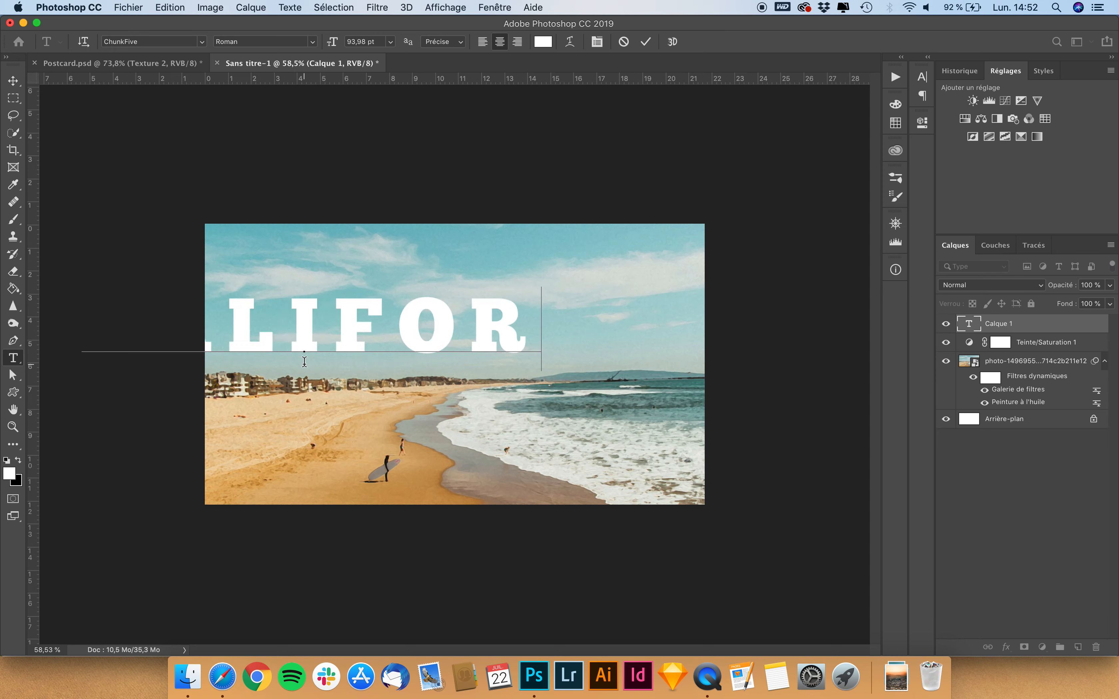
{"action": "type", "text": "nia"}
{"action": "left_click", "coordinate": [13, 81]}
Scale the California text down to about 26 pt and move it to the upper-right part of the sky.
{"action": "key", "text": "super+t"}
{"action": "left_click_drag", "start_coordinate": [642, 287], "coordinate": [284, 300]}
{"action": "left_click_drag", "start_coordinate": [258, 350], "coordinate": [549, 319]}
{"action": "left_click_drag", "start_coordinate": [634, 300], "coordinate": [647, 250]}
{"action": "key", "text": "Return"}
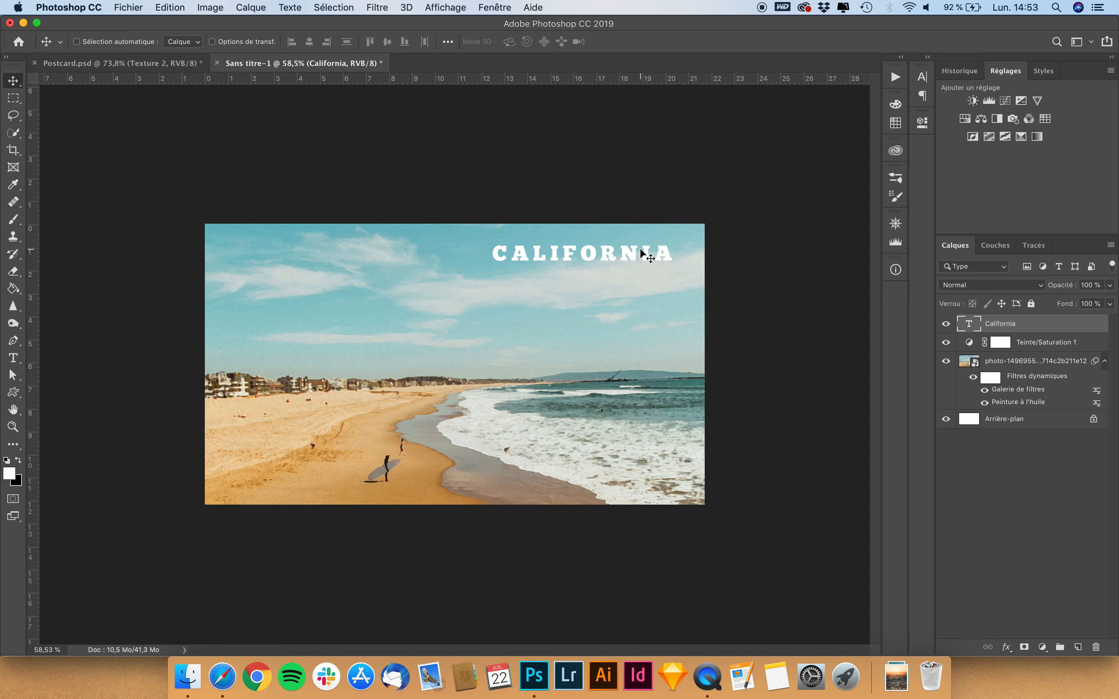
Open the character settings of the California text and examine its tracking and font.
{"action": "left_click", "coordinate": [922, 77]}
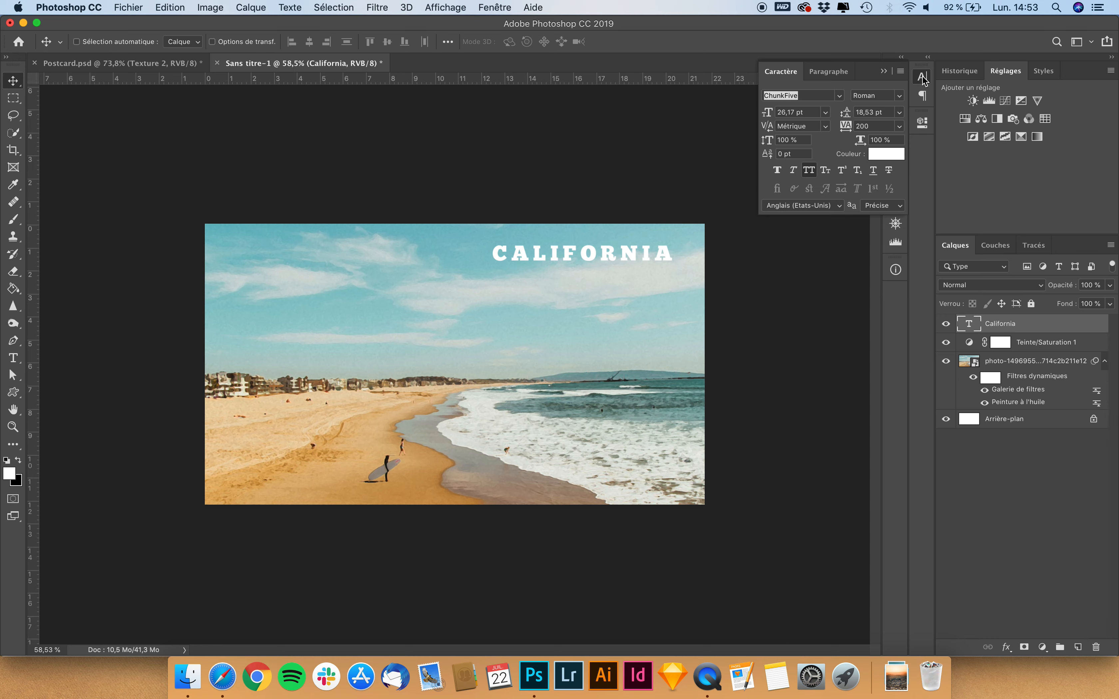
{"action": "left_click", "coordinate": [490, 7]}
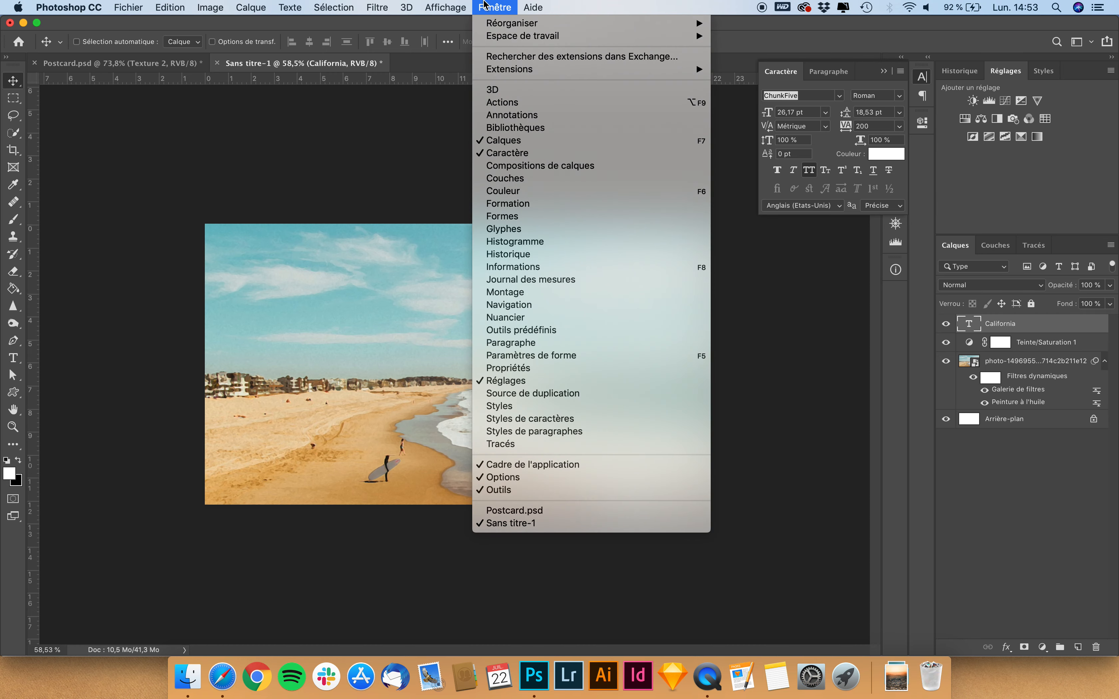
{"action": "left_click", "coordinate": [485, 6]}
{"action": "left_click", "coordinate": [864, 126]}
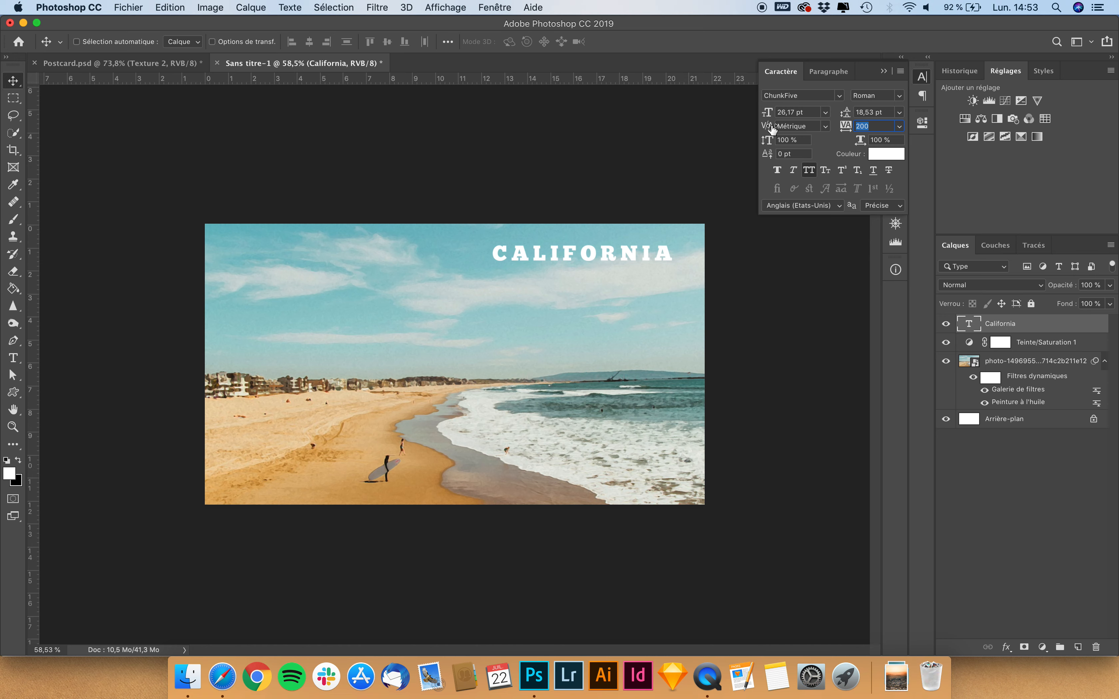
{"action": "left_click", "coordinate": [762, 95]}
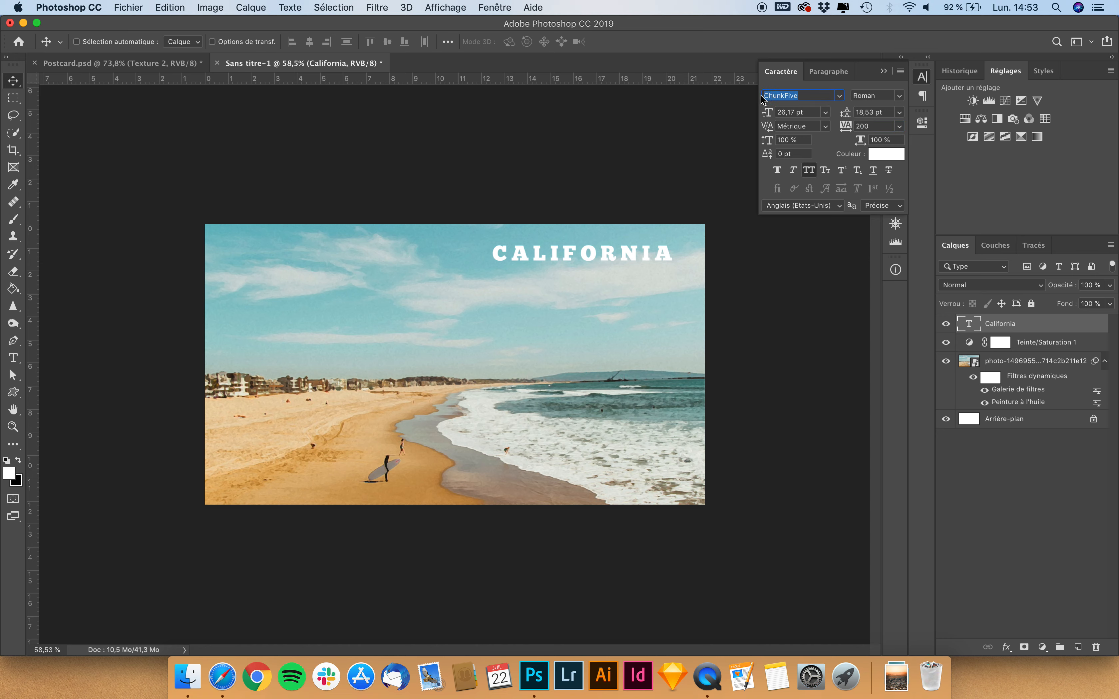
Set the California text size to 25 pt and shift the text slightly to the right in the sky.
{"action": "left_click", "coordinate": [815, 96]}
{"action": "key", "text": "Tab"}
{"action": "type", "text": "2"}
{"action": "key", "text": "Return"}
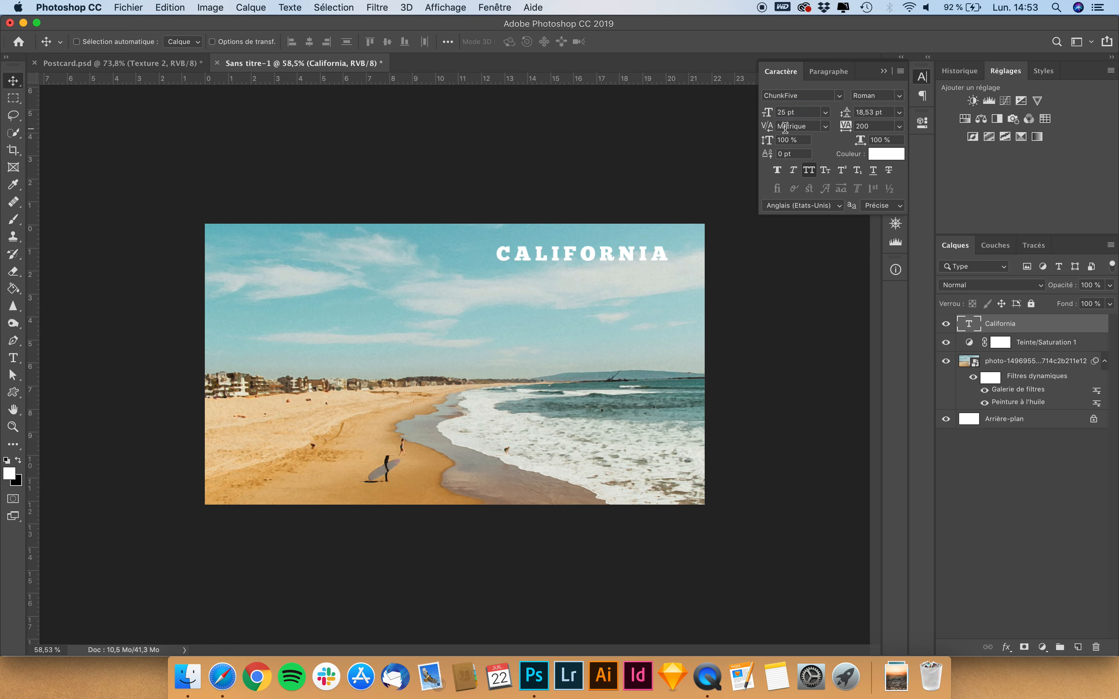
{"action": "left_click", "coordinate": [810, 170]}
{"action": "left_click", "coordinate": [810, 170]}
{"action": "left_click_drag", "start_coordinate": [625, 252], "coordinate": [629, 252]}
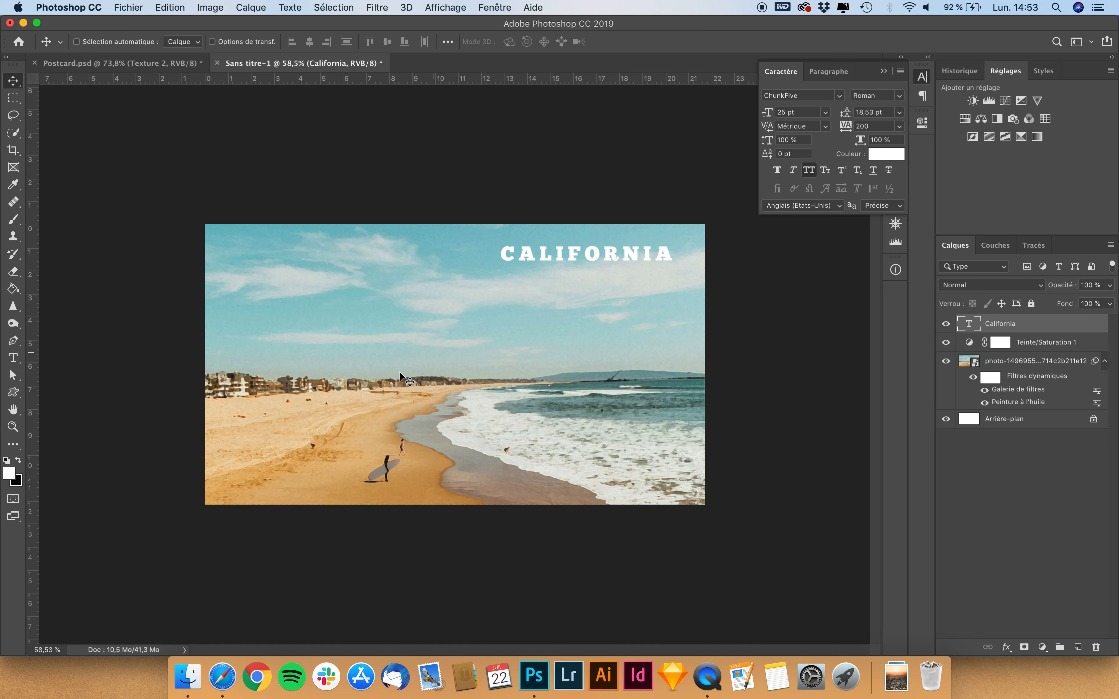
Add the white text "Los angeles" on its own layer across the middle of the photo.
{"action": "key", "text": "t"}
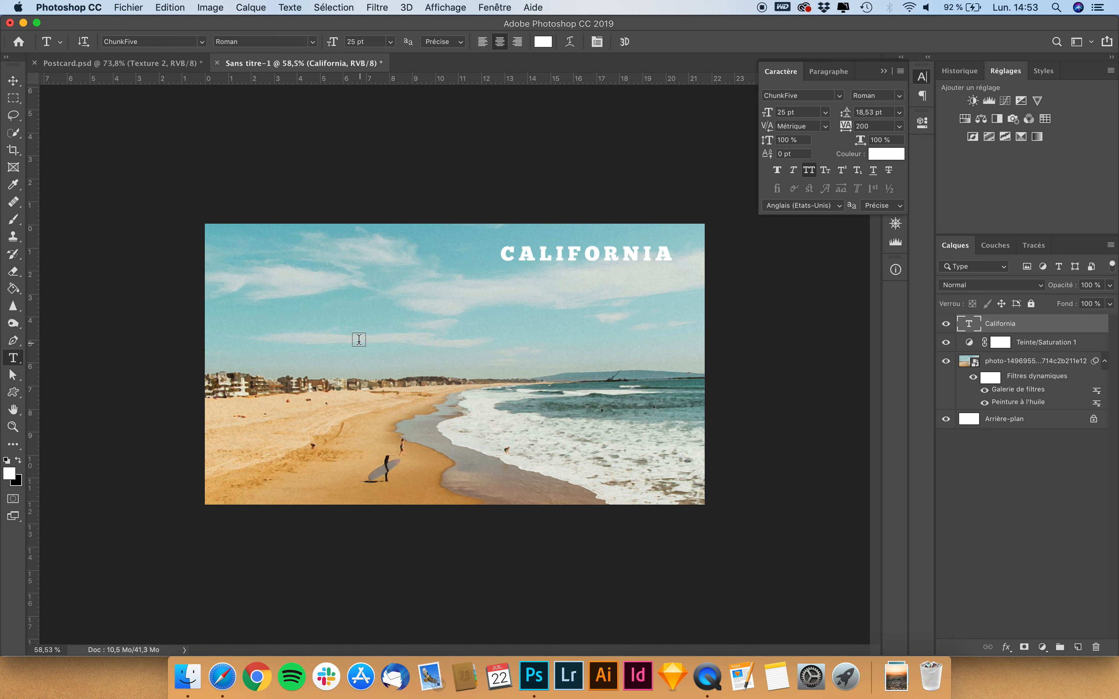
{"action": "left_click", "coordinate": [325, 353]}
{"action": "type", "text": "LOS"}
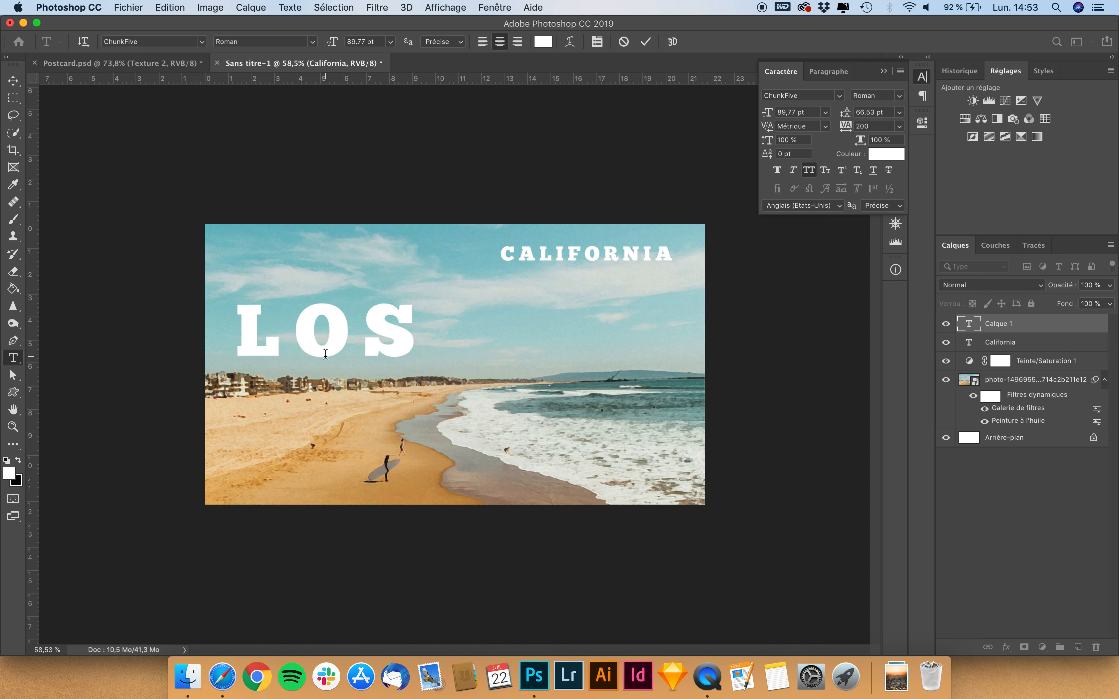
{"action": "type", "text": " ANGeles"}
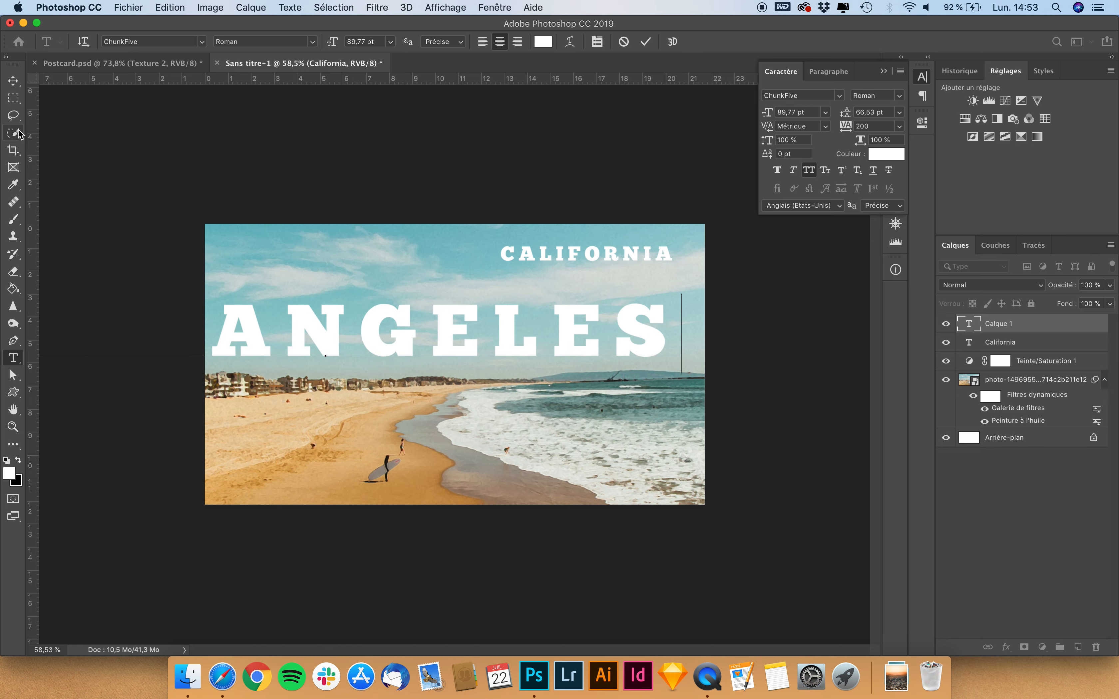
{"action": "left_click", "coordinate": [13, 81]}
Set the Los Angeles text's tracking to 0 and move the text right and slightly down.
{"action": "left_click", "coordinate": [873, 126]}
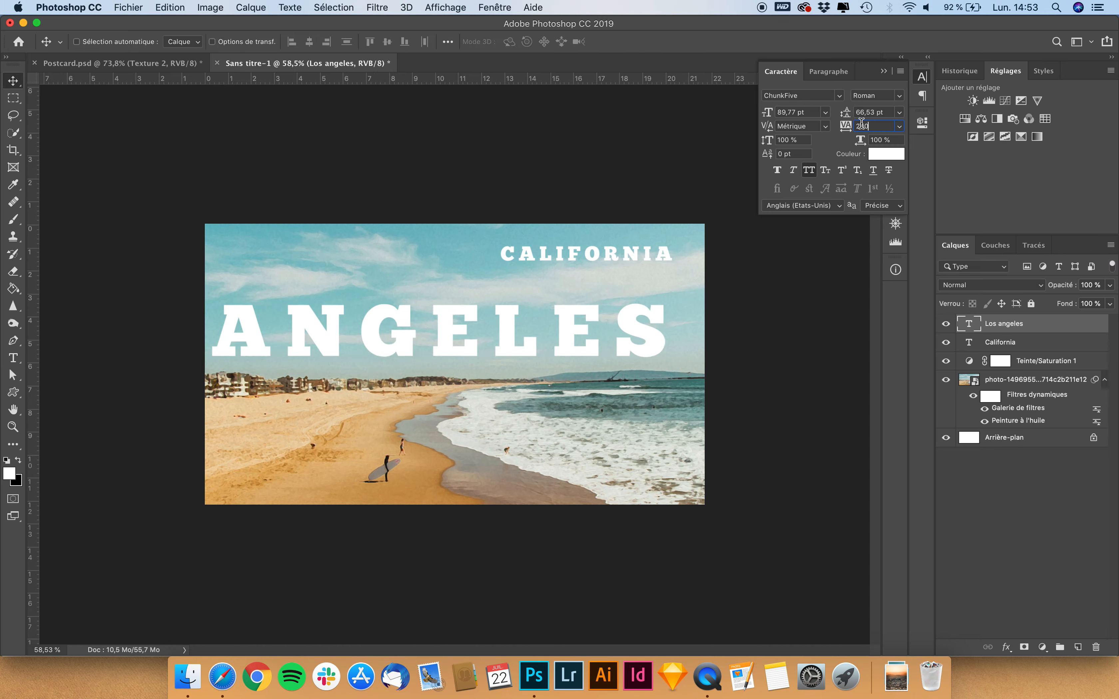
{"action": "type", "text": "0"}
{"action": "key", "text": "Return"}
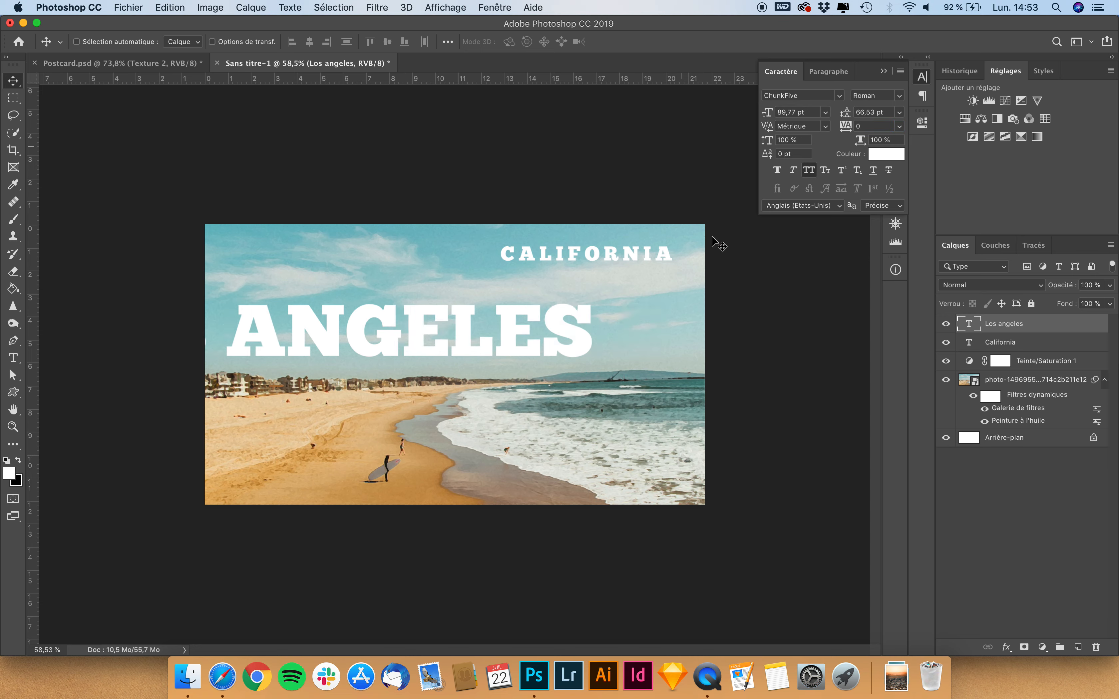
{"action": "left_click_drag", "start_coordinate": [468, 351], "coordinate": [564, 368]}
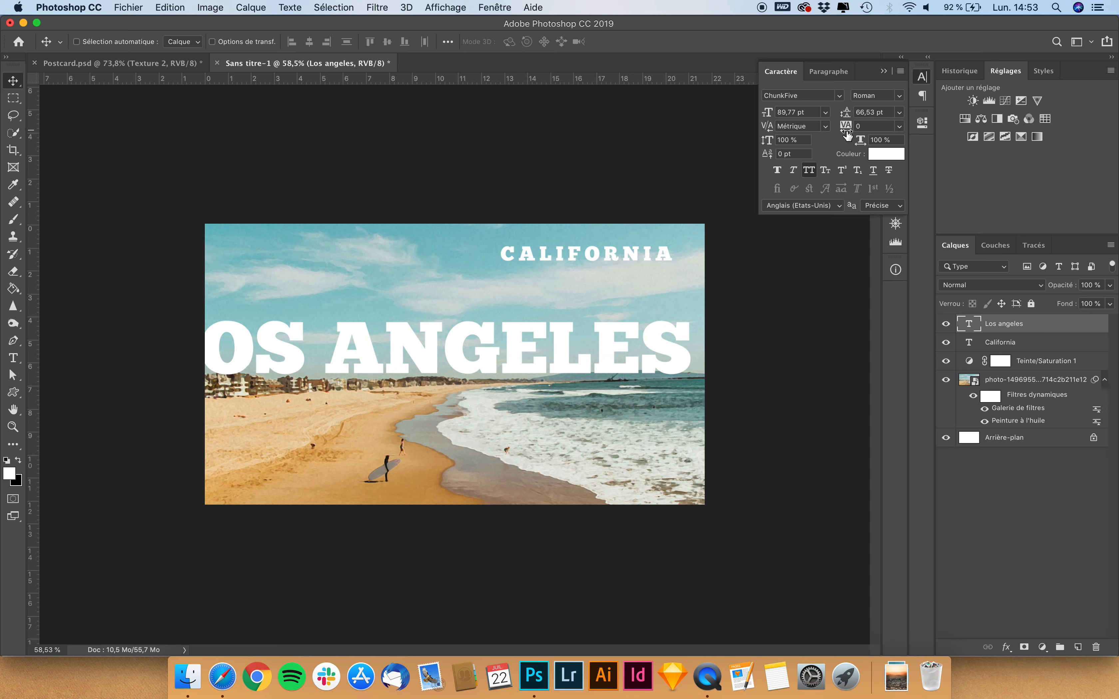
Change the Los Angeles text's font to Impact Regular, keeping it in all caps.
{"action": "left_click", "coordinate": [809, 170]}
{"action": "left_click", "coordinate": [808, 170]}
{"action": "left_click", "coordinate": [810, 94]}
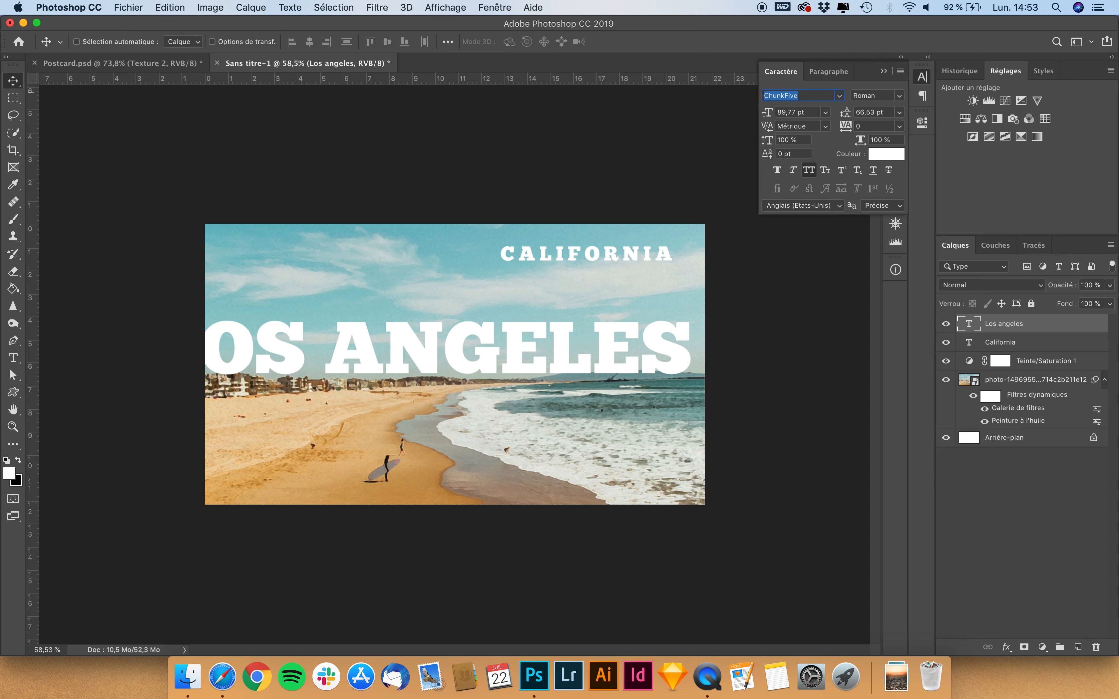
{"action": "type", "text": "impac"}
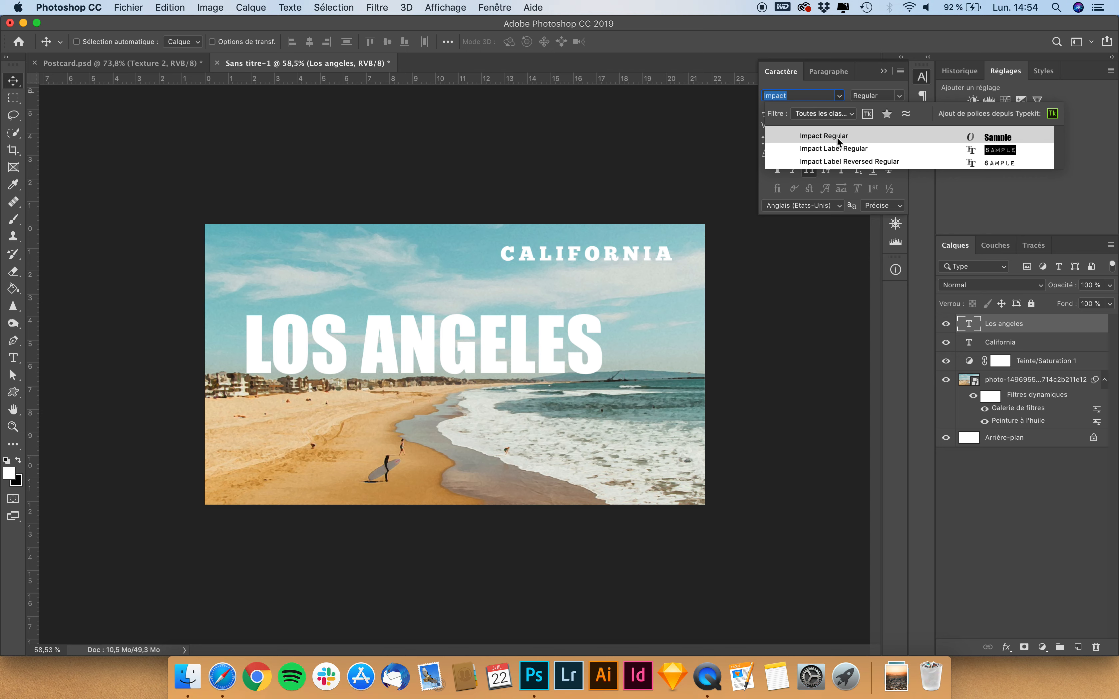
{"action": "left_click", "coordinate": [836, 137]}
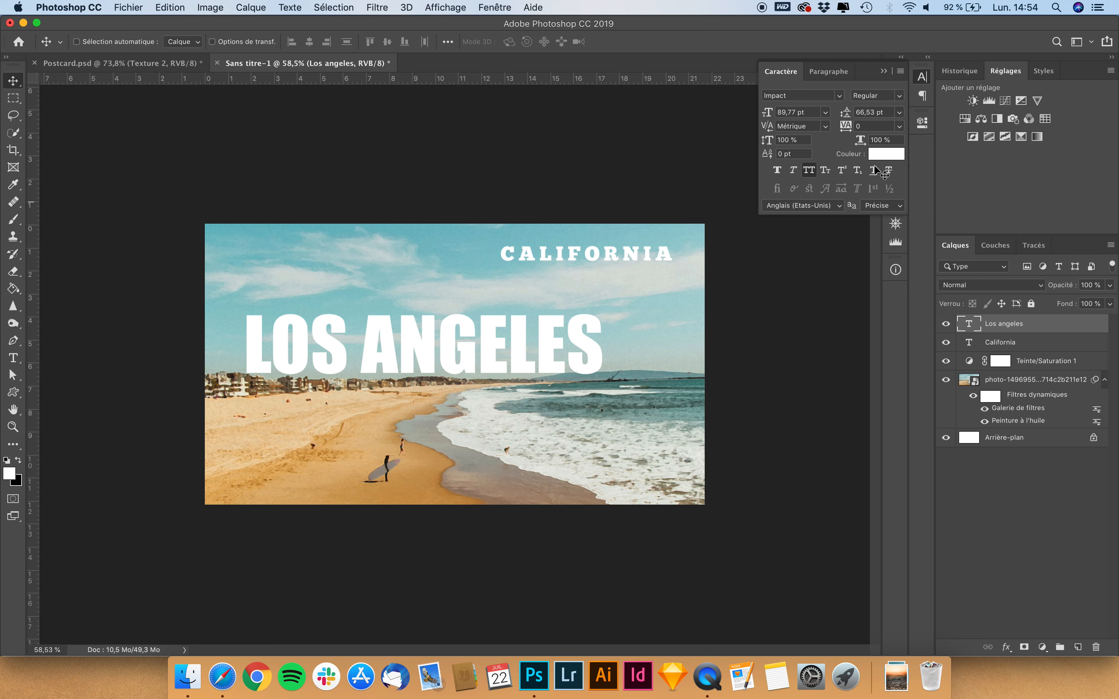
Centre the Los Angeles text over the horizon and scale it up proportionally to about 103 pt.
{"action": "left_click_drag", "start_coordinate": [473, 358], "coordinate": [494, 370]}
{"action": "key", "text": "super+t"}
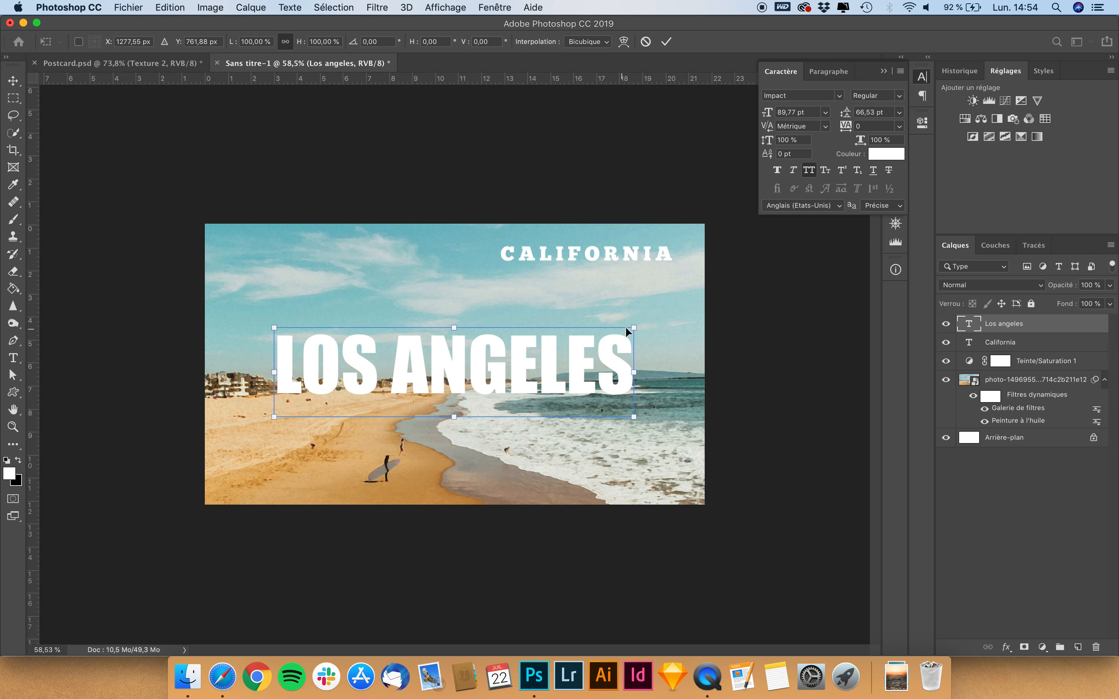
{"action": "left_click_drag", "start_coordinate": [634, 326], "coordinate": [654, 305]}
{"action": "key", "text": "Return"}
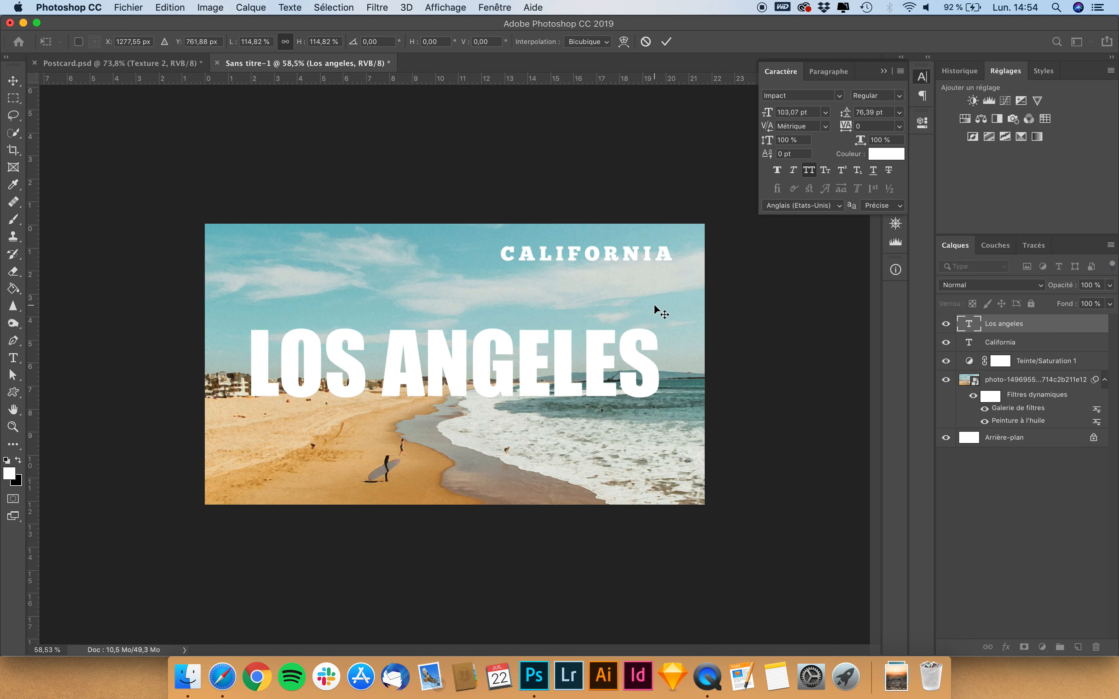
{"action": "left_click_drag", "start_coordinate": [530, 343], "coordinate": [530, 343]}
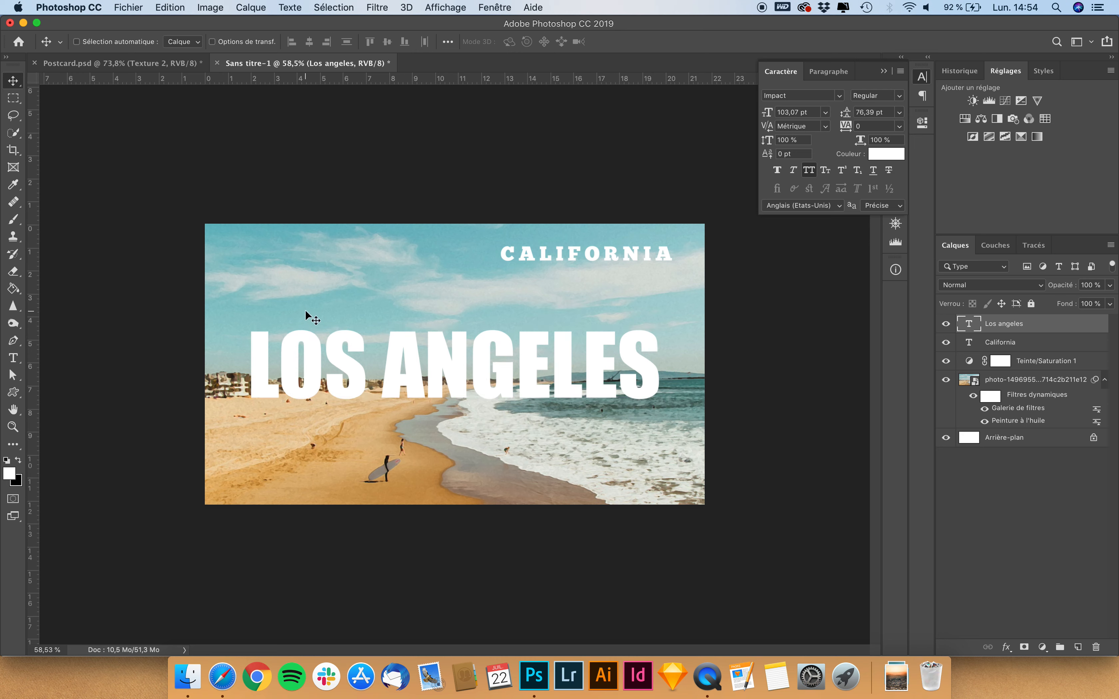
Add a new text layer reading "Greetings from" in the sky above the Los Angeles text.
{"action": "key", "text": "t"}
{"action": "left_click", "coordinate": [269, 298]}
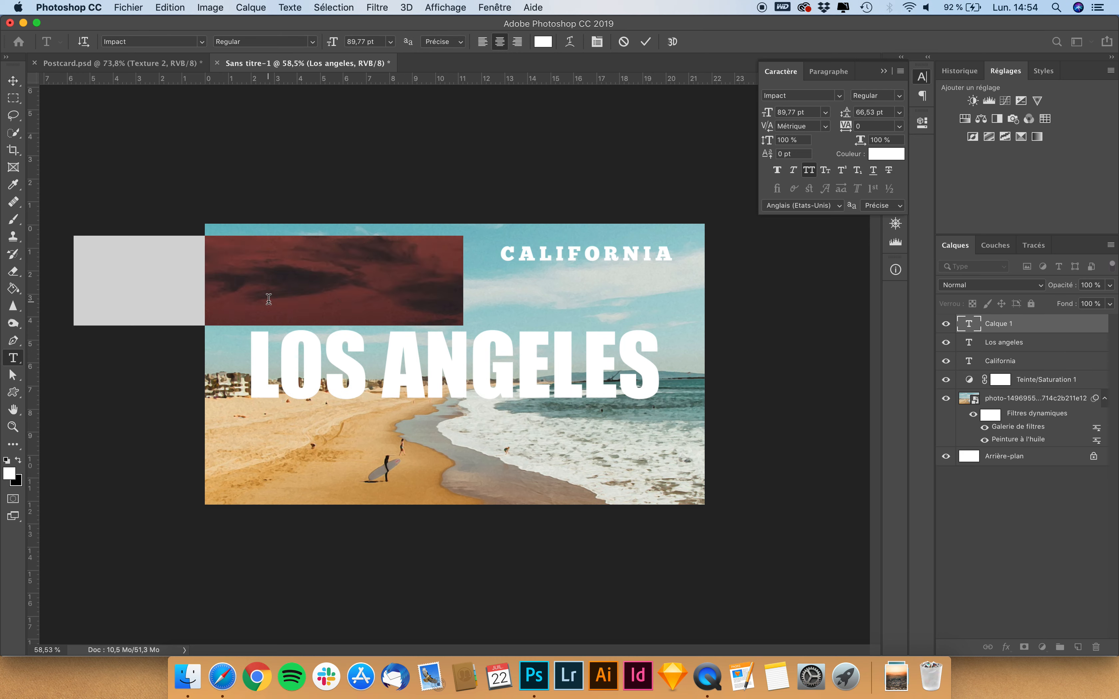
{"action": "type", "text": "GREETIG"}
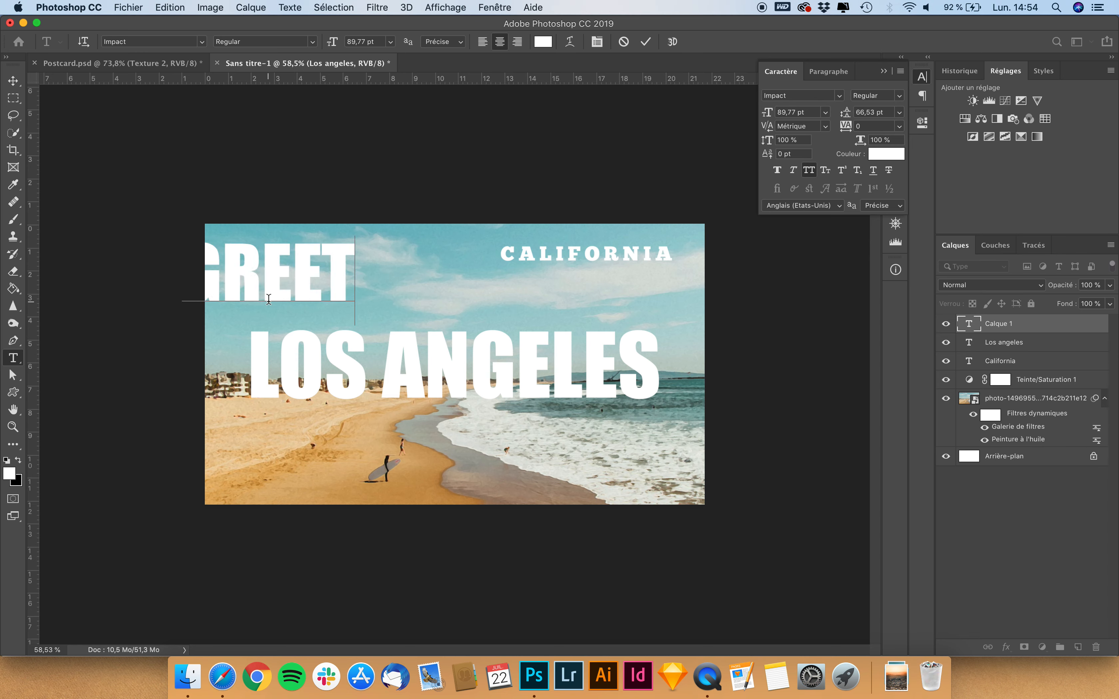
{"action": "key", "text": "BackSpace"}
{"action": "type", "text": "NGS FROM"}
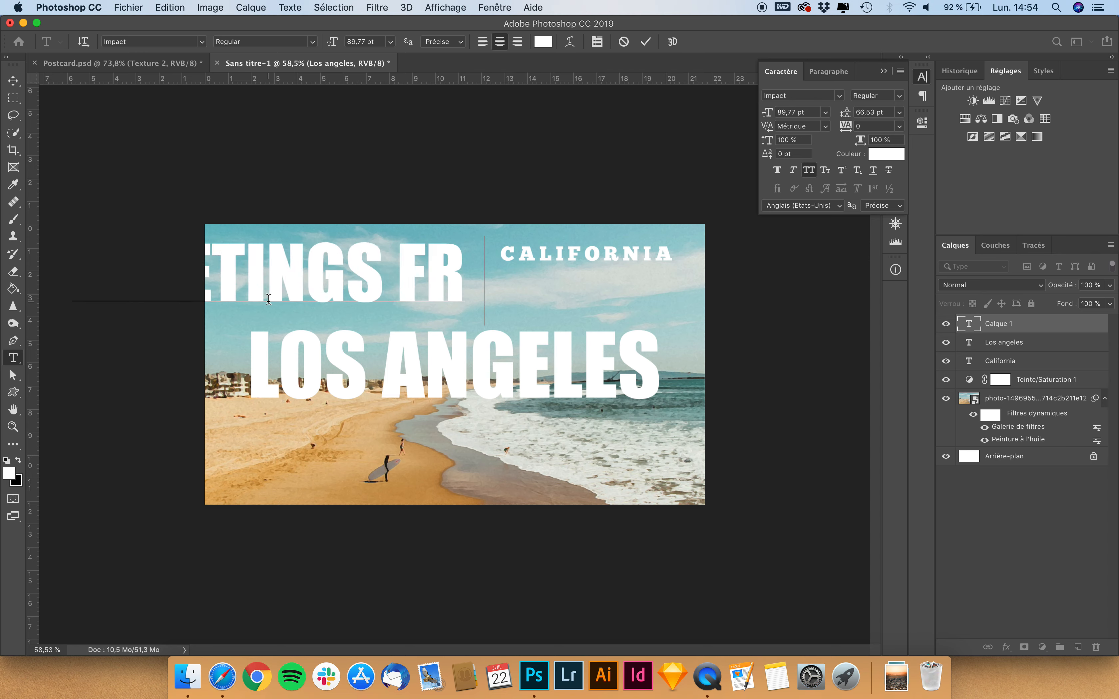
{"action": "left_click", "coordinate": [13, 79]}
Turn off all caps for the Greetings from text and scale it to about 31 pt just above the start of LOS ANGELES.
{"action": "left_click_drag", "start_coordinate": [314, 274], "coordinate": [432, 298]}
{"action": "left_click", "coordinate": [808, 170]}
{"action": "key", "text": "super+t"}
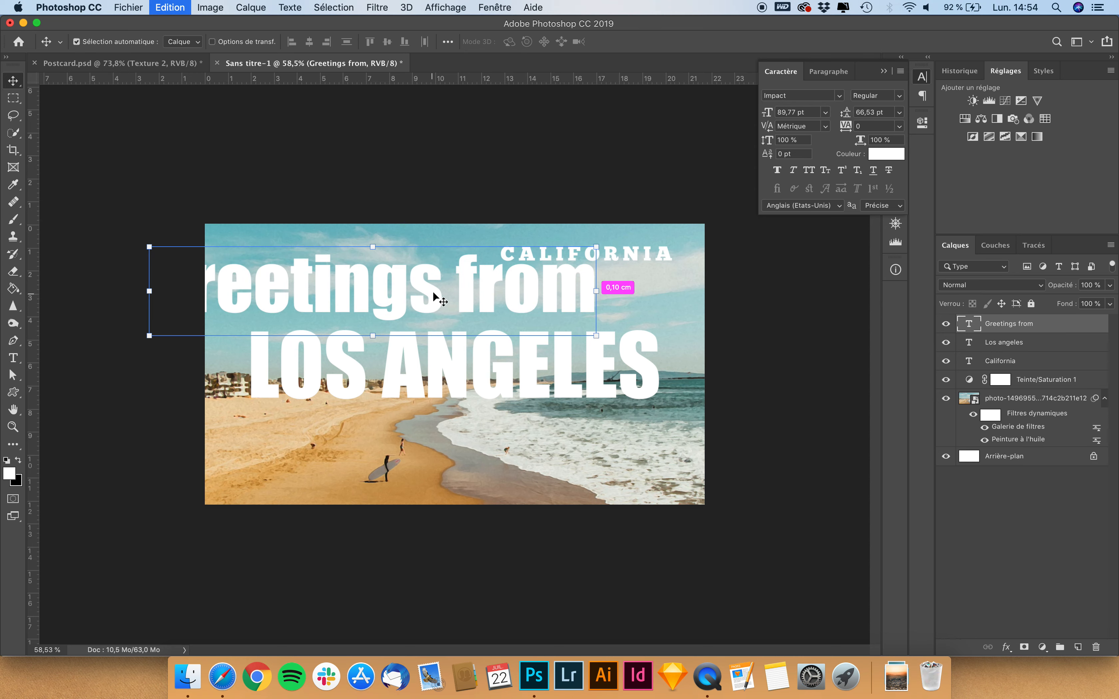
{"action": "left_click_drag", "start_coordinate": [592, 245], "coordinate": [403, 318]}
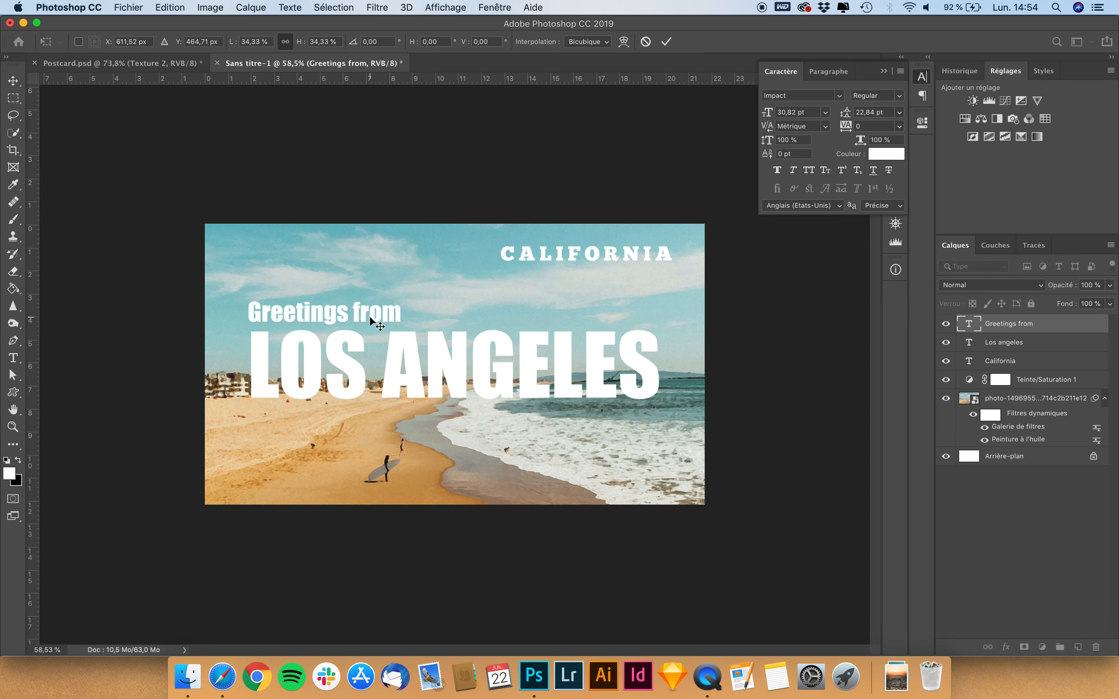
{"action": "key", "text": "Return"}
Change the Greetings from text to the Great Vibes font and align its left edge with LOS ANGELES.
{"action": "left_click", "coordinate": [839, 95]}
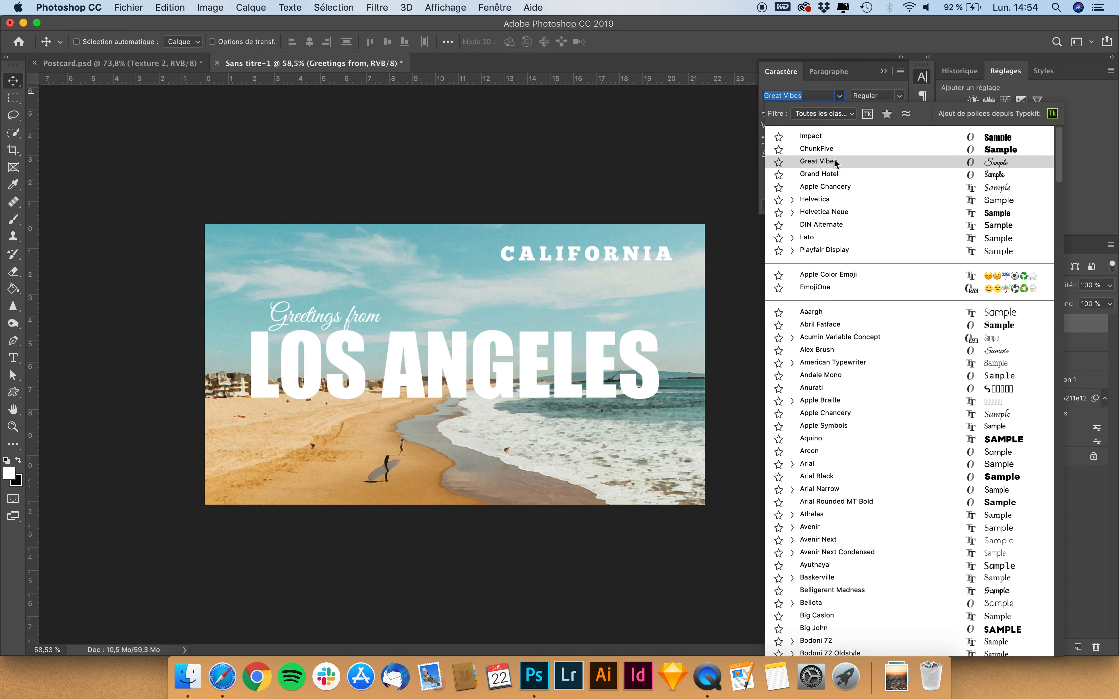
{"action": "left_click", "coordinate": [821, 163]}
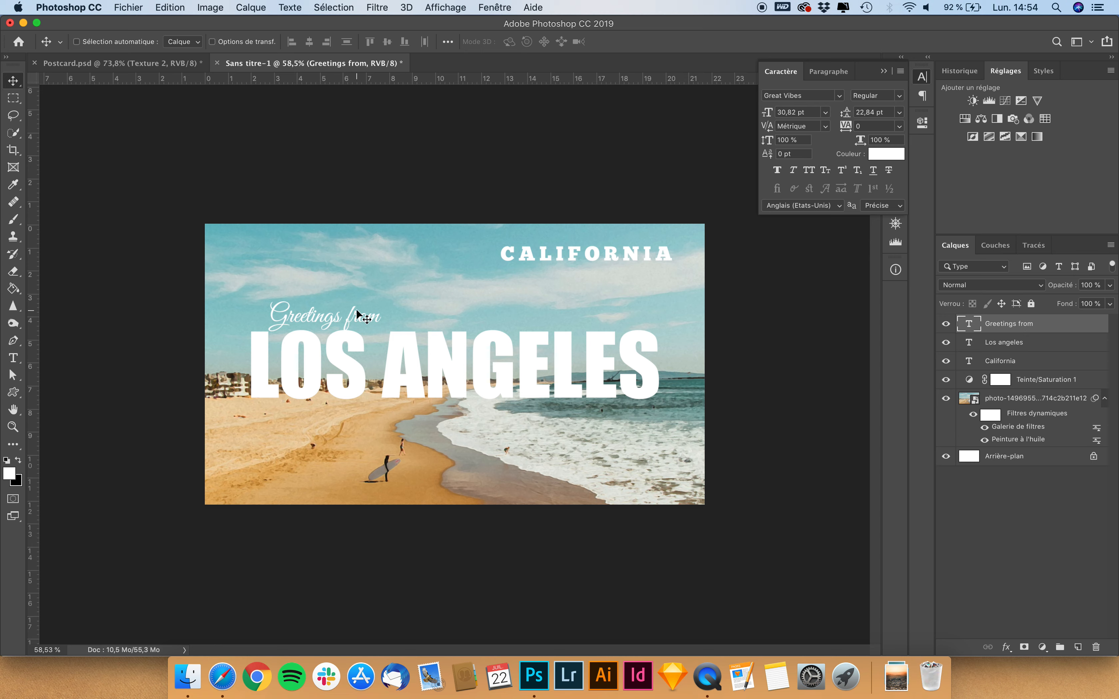
{"action": "left_click_drag", "start_coordinate": [360, 311], "coordinate": [339, 313]}
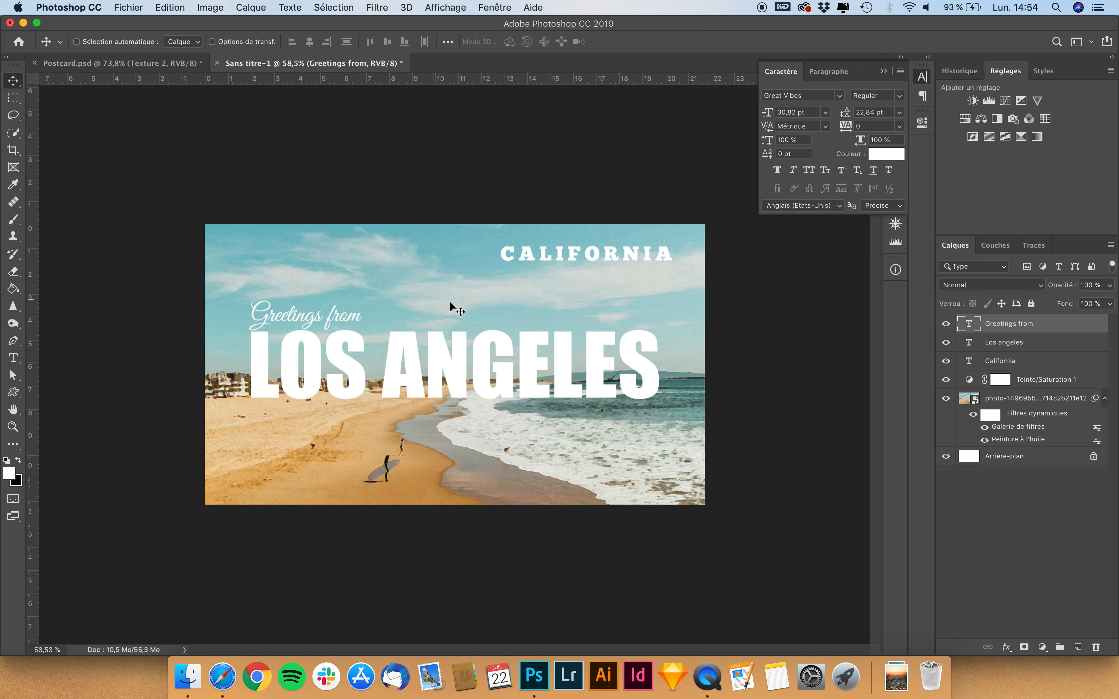
Enlarge the Greetings from text to about 50 pt and move the Los Angeles text slightly down to make room.
{"action": "key", "text": "super+t"}
{"action": "left_click_drag", "start_coordinate": [361, 299], "coordinate": [425, 273]}
{"action": "key", "text": "Return"}
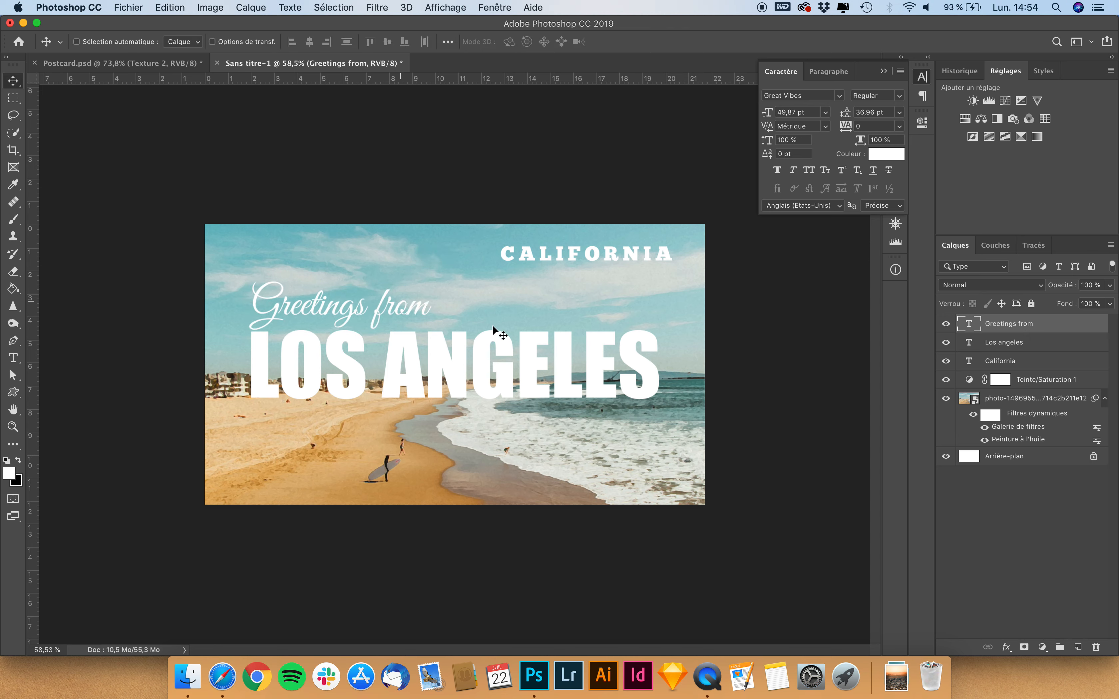
{"action": "left_click", "coordinate": [1007, 347]}
{"action": "left_click_drag", "start_coordinate": [496, 361], "coordinate": [495, 370]}
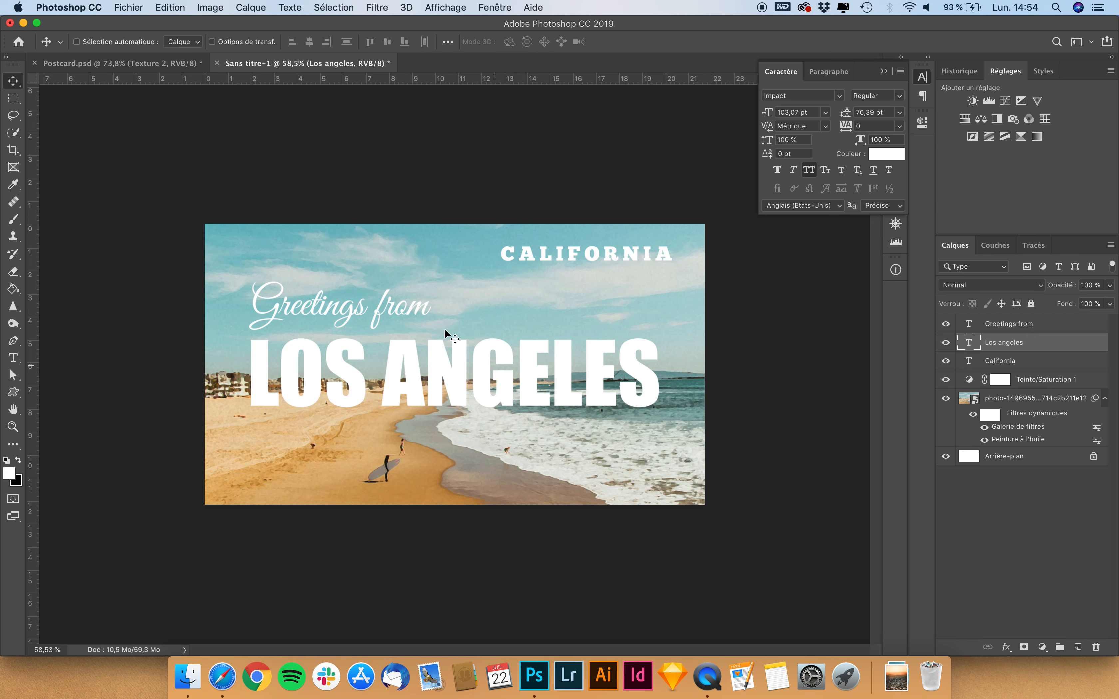
Warp the Los Angeles text with the horizontal Arc style, a bend of +10% and a horizontal distortion of +33%.
{"action": "left_click", "coordinate": [292, 6]}
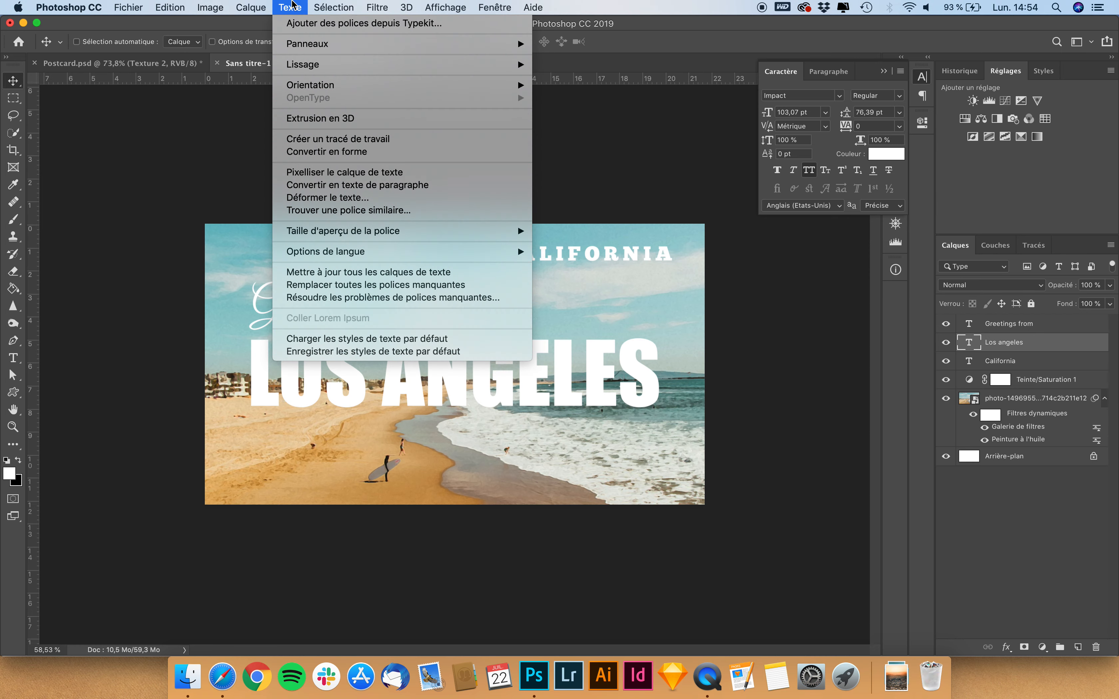
{"action": "left_click", "coordinate": [317, 198]}
{"action": "left_click", "coordinate": [702, 139]}
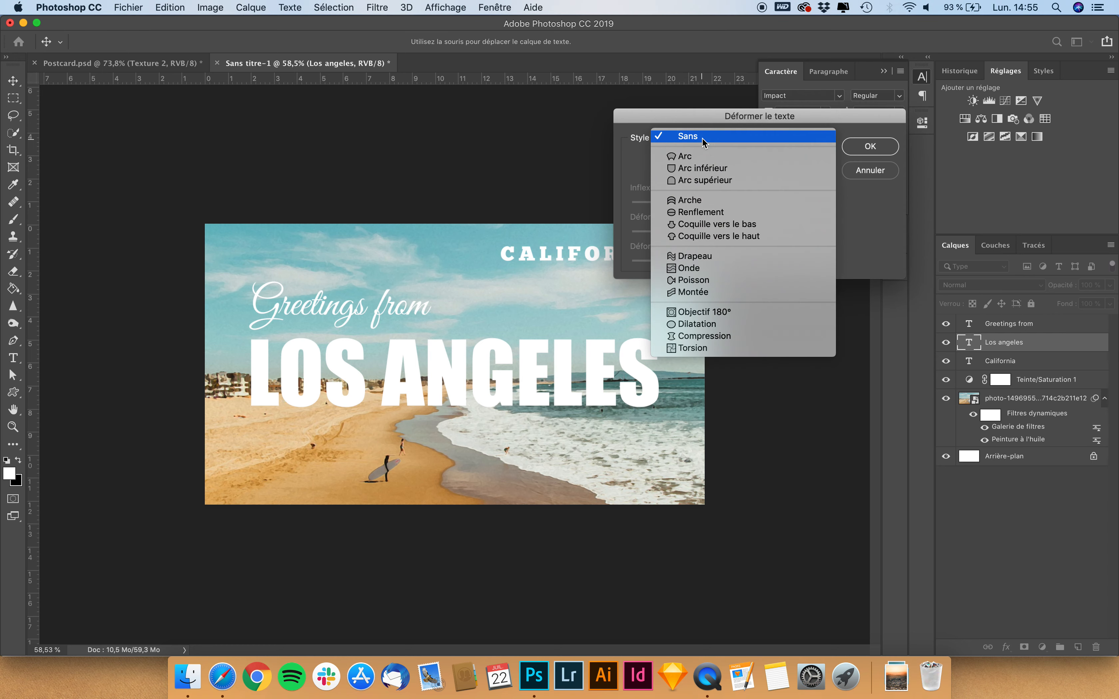
{"action": "left_click", "coordinate": [707, 156]}
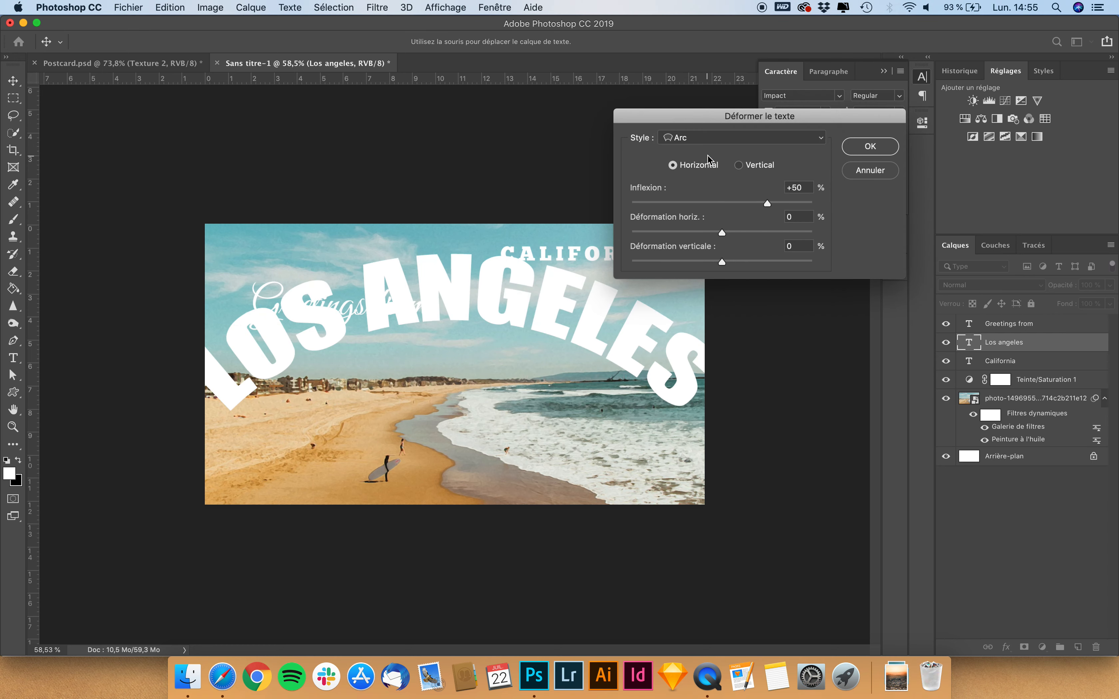
{"action": "left_click", "coordinate": [723, 204]}
{"action": "left_click_drag", "start_coordinate": [724, 203], "coordinate": [722, 205]}
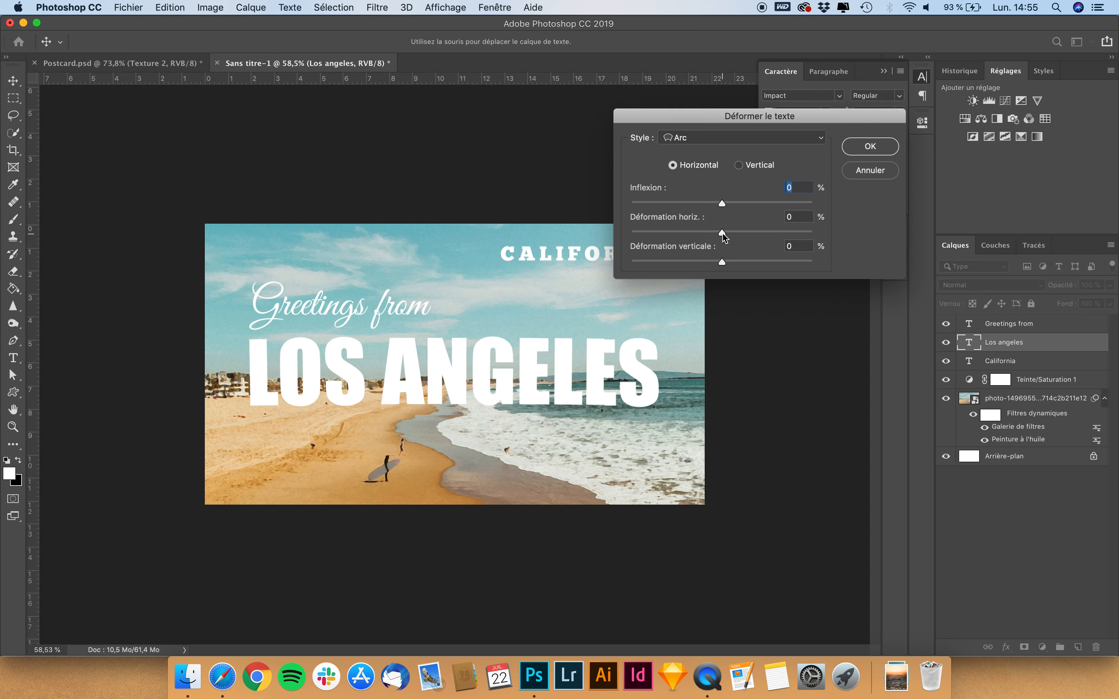
{"action": "left_click_drag", "start_coordinate": [722, 233], "coordinate": [731, 202]}
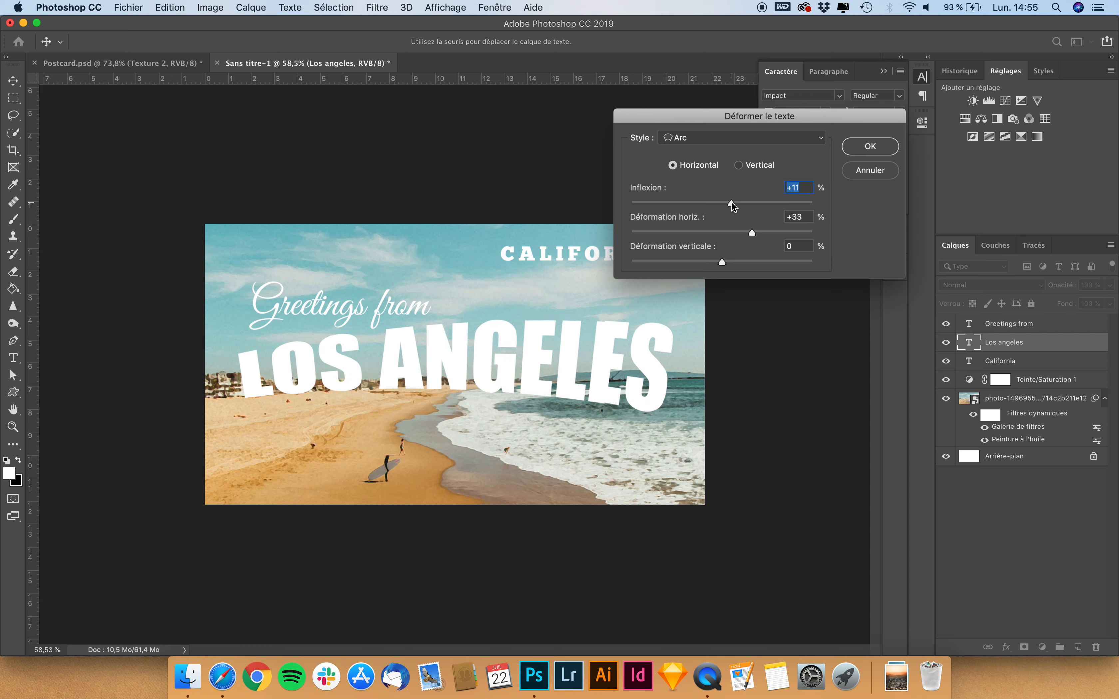
{"action": "left_click_drag", "start_coordinate": [731, 202], "coordinate": [731, 202]}
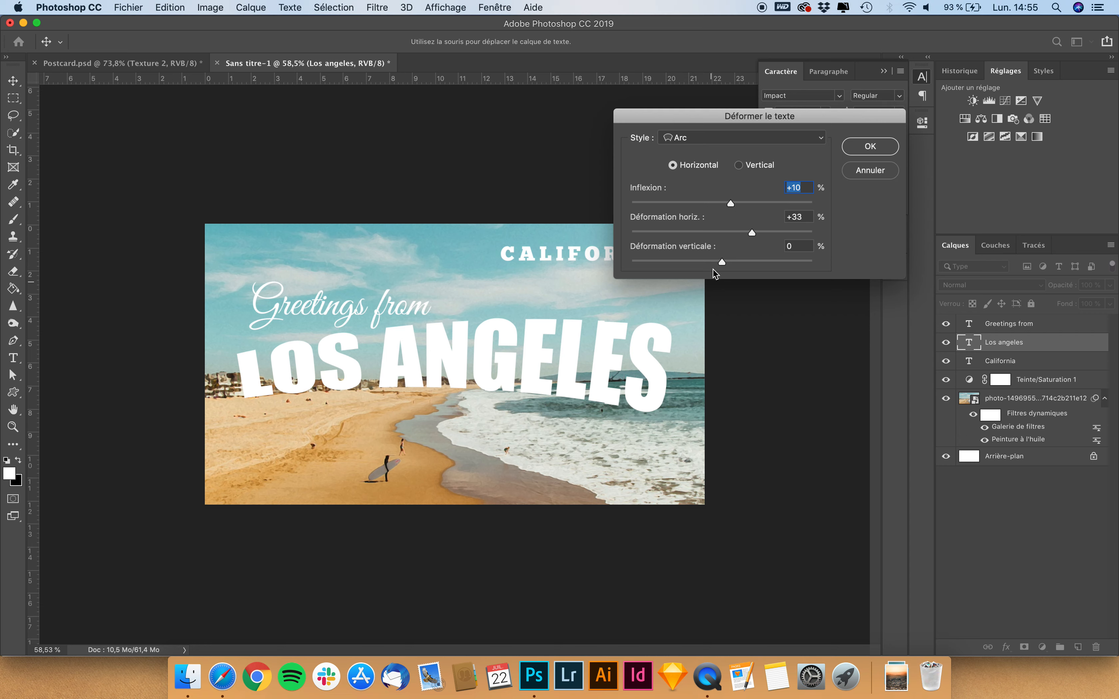
Try the Montée warp style on the Los Angeles text and return to Arc.
{"action": "left_click", "coordinate": [714, 138]}
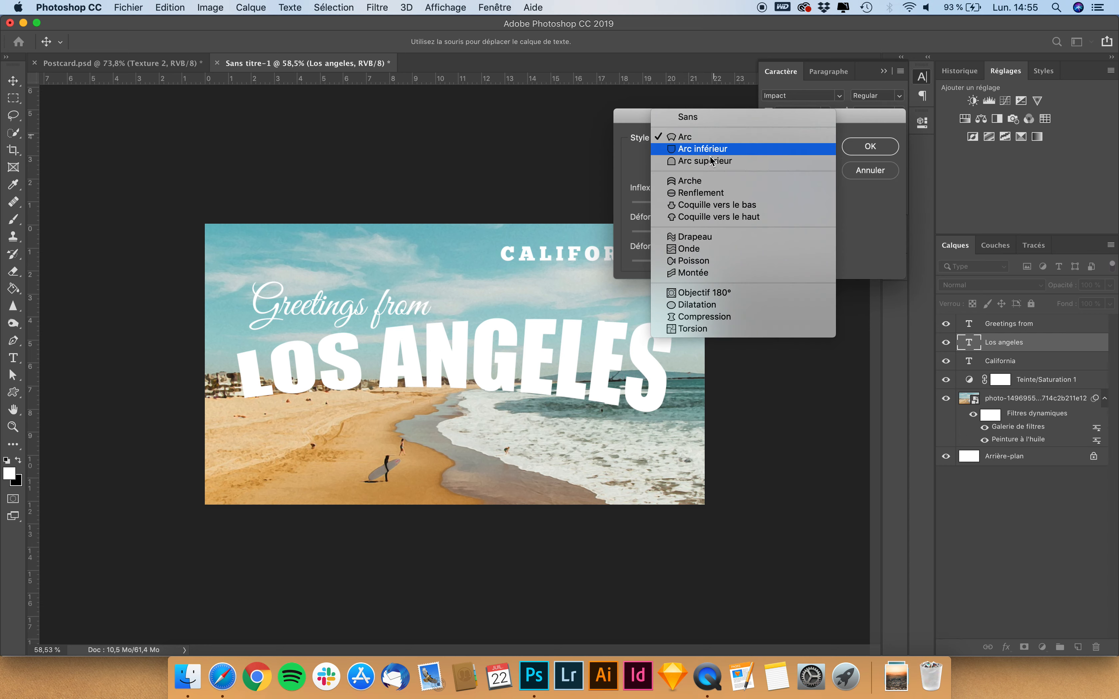
{"action": "left_click", "coordinate": [691, 272]}
{"action": "left_click", "coordinate": [714, 138]}
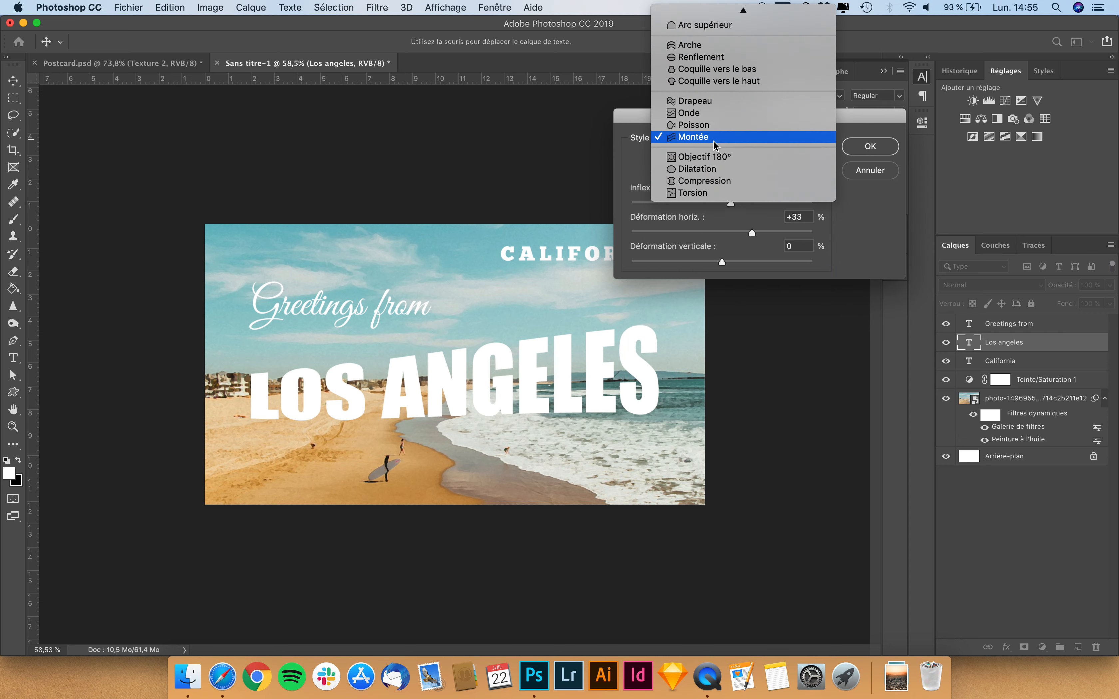
{"action": "left_click", "coordinate": [706, 32]}
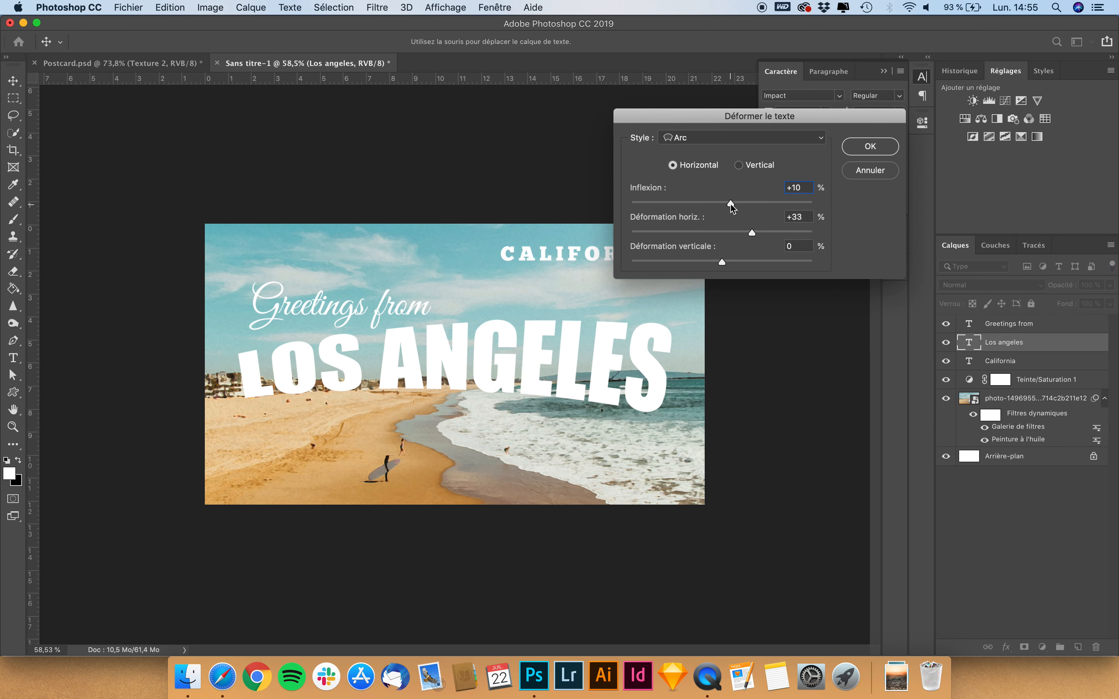
Set the Arc warp's horizontal distortion to +36% and apply it to the Los Angeles text.
{"action": "left_click_drag", "start_coordinate": [752, 233], "coordinate": [754, 234]}
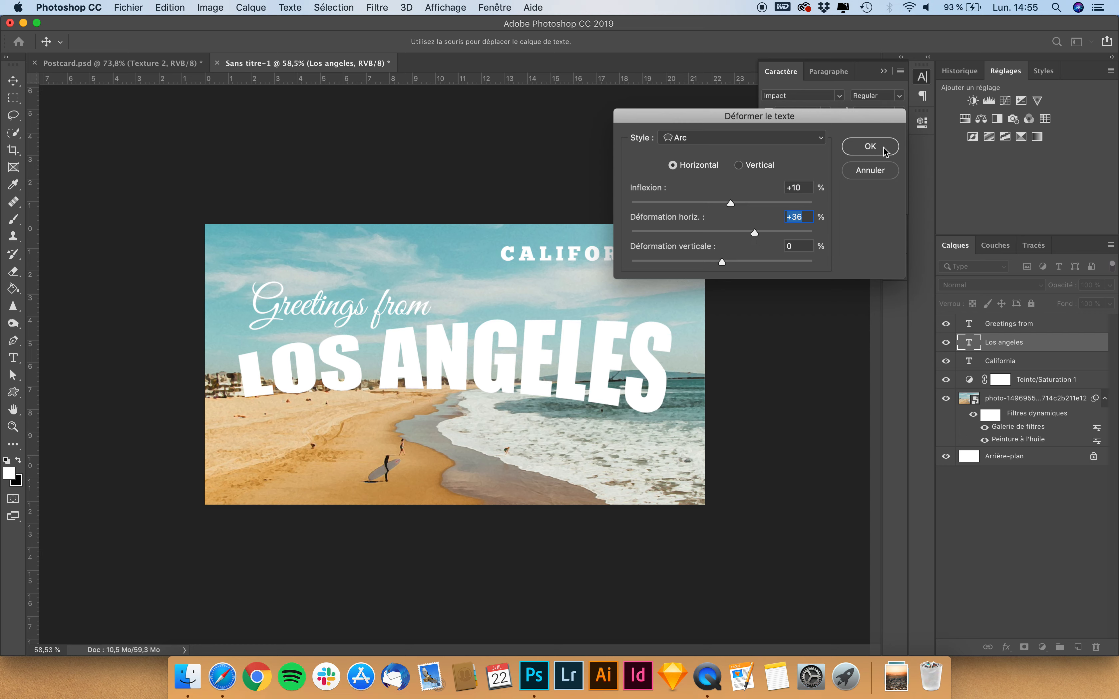
{"action": "left_click", "coordinate": [870, 147]}
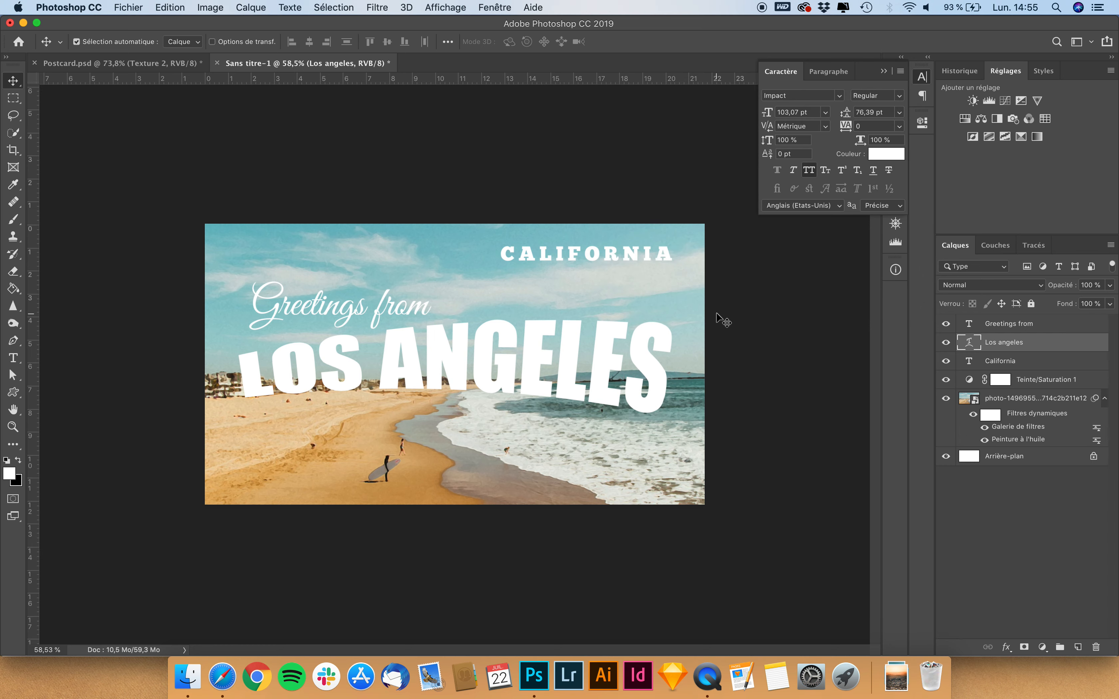
Rotate the Los Angeles text about 5° counter-clockwise so that it rises across the photo.
{"action": "key", "text": "super+t"}
{"action": "left_click_drag", "start_coordinate": [698, 294], "coordinate": [680, 260]}
{"action": "left_click_drag", "start_coordinate": [561, 350], "coordinate": [562, 355]}
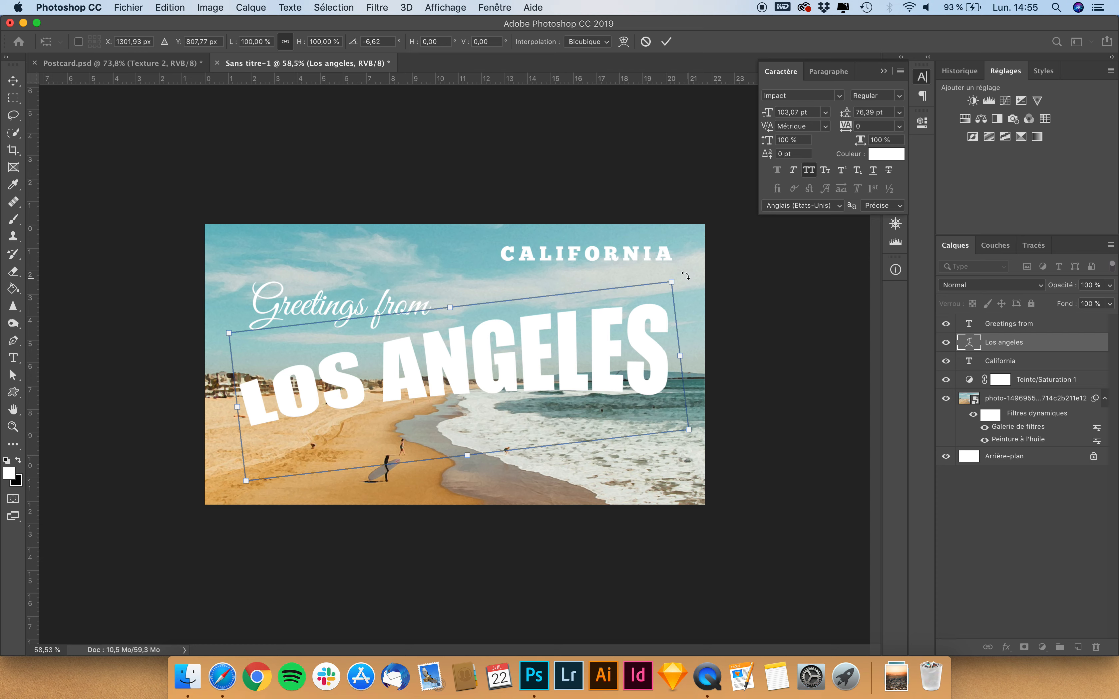
{"action": "left_click_drag", "start_coordinate": [685, 276], "coordinate": [714, 260]}
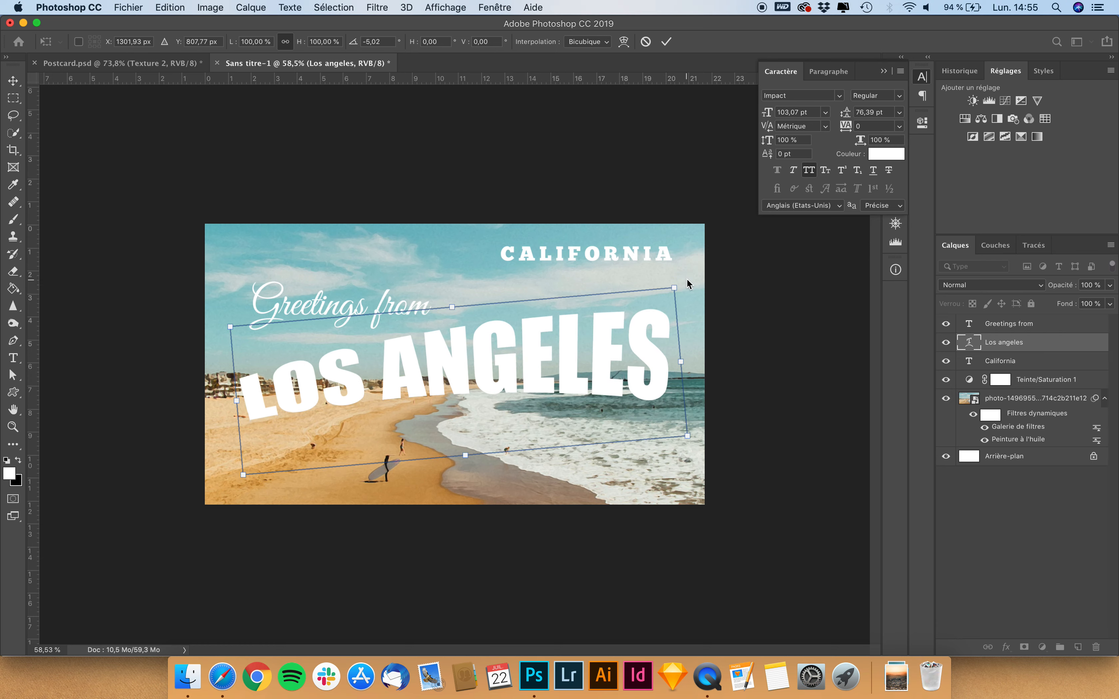
{"action": "key", "text": "Return"}
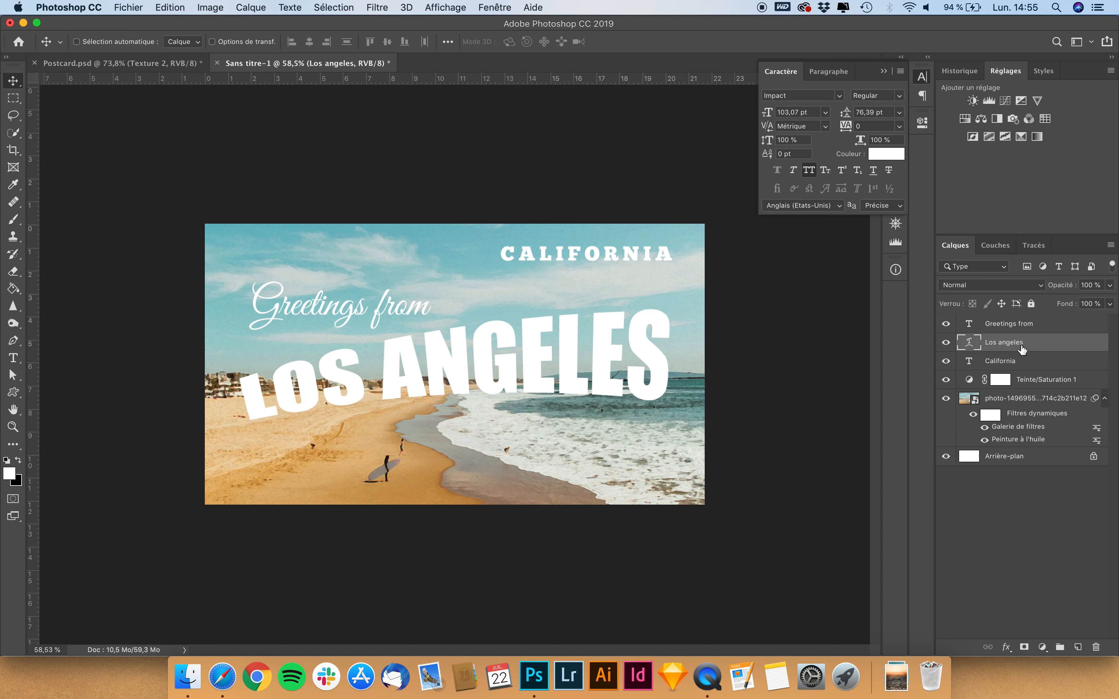
Duplicate the Los Angeles text layer, place the copy beneath the original and rename it Ombre.
{"action": "key", "text": "super+j"}
{"action": "mouse_move", "coordinate": [1021, 350]}
{"action": "left_mouse_down"}
{"action": "mouse_move", "coordinate": [1033, 354]}
{"action": "mouse_move", "coordinate": [1027, 368]}
{"action": "left_mouse_up"}
{"action": "double_click", "coordinate": [1023, 361]}
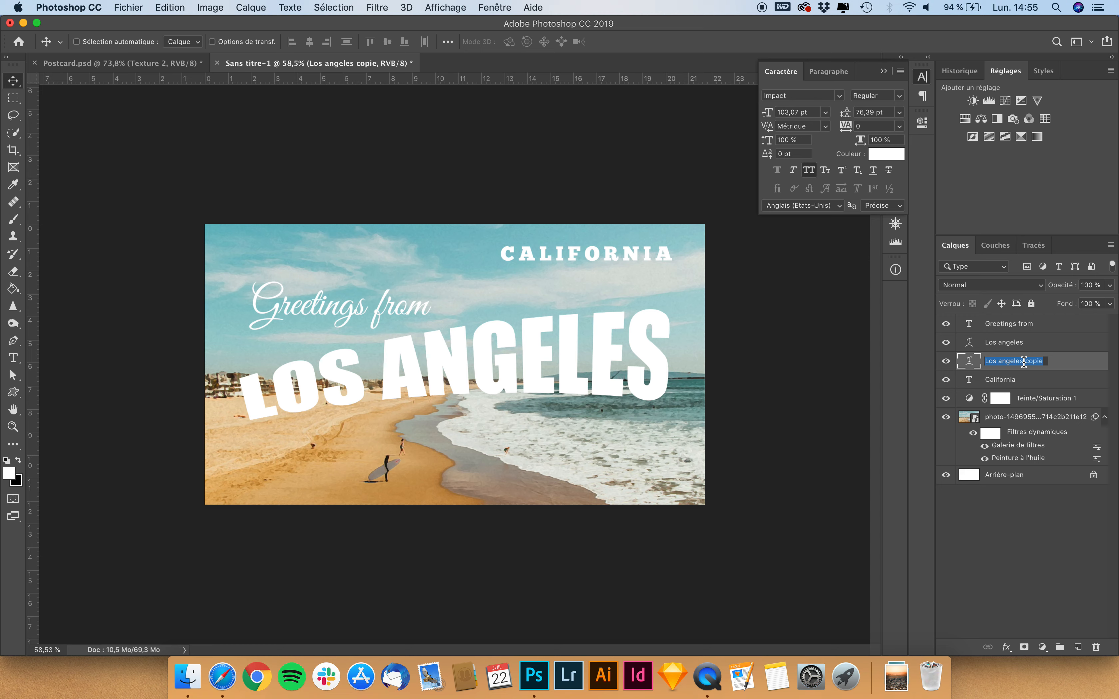
{"action": "type", "text": "ombre"}
{"action": "key", "text": "Return"}
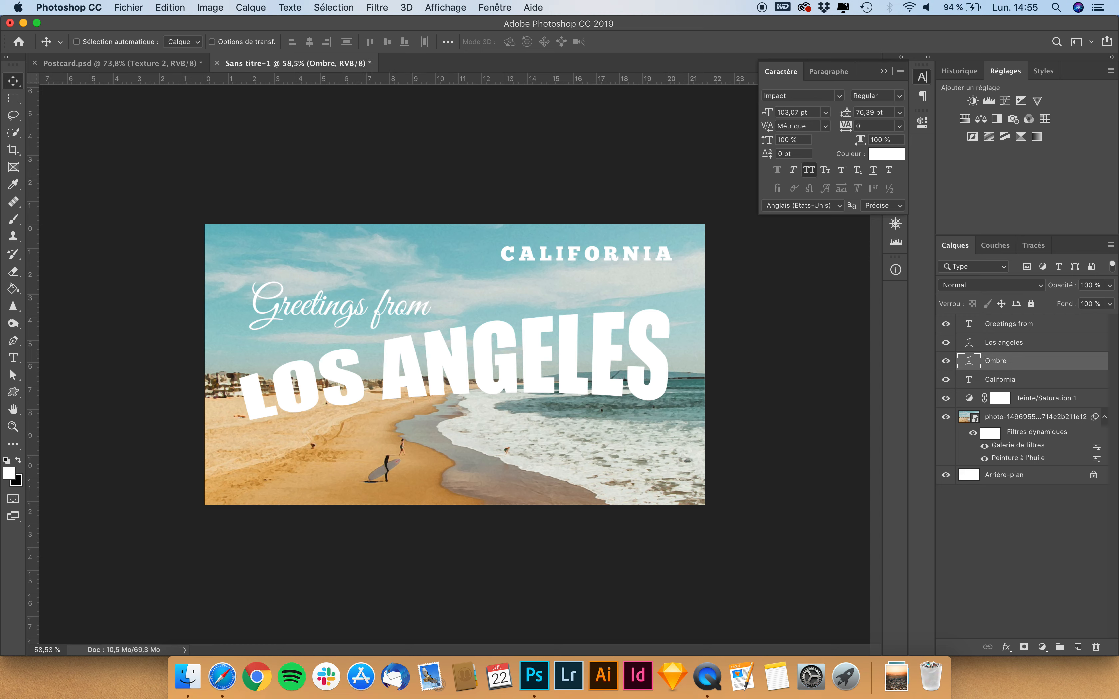
Set the text colour of the Ombre layer to black (000000).
{"action": "left_click", "coordinate": [1006, 646]}
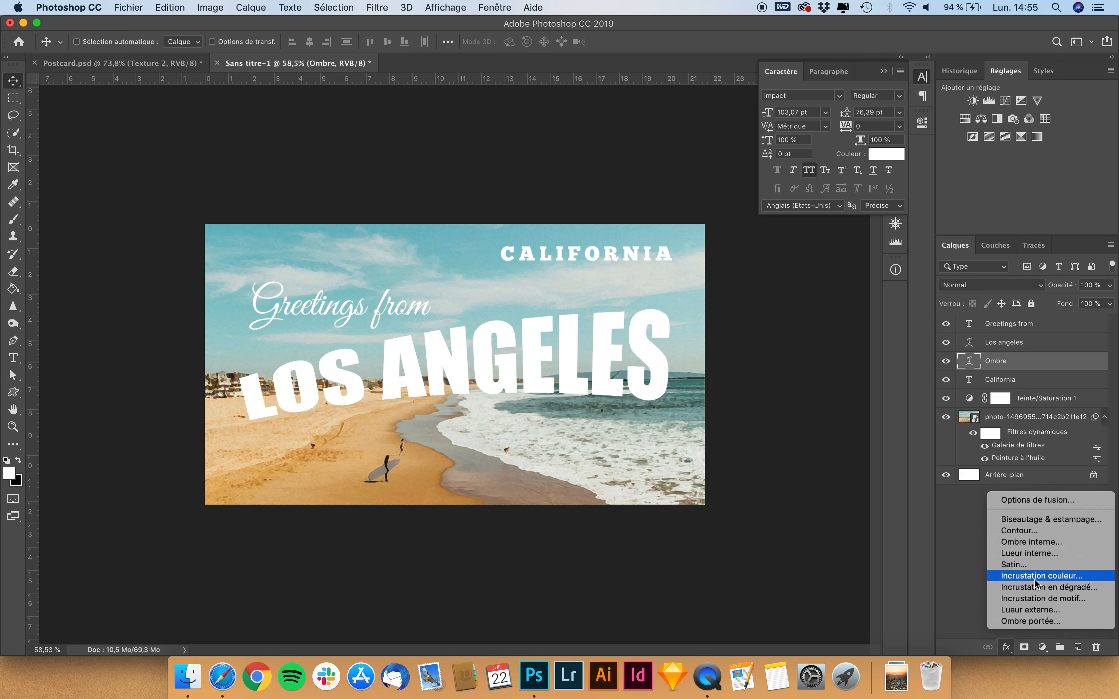
{"action": "left_click", "coordinate": [893, 160]}
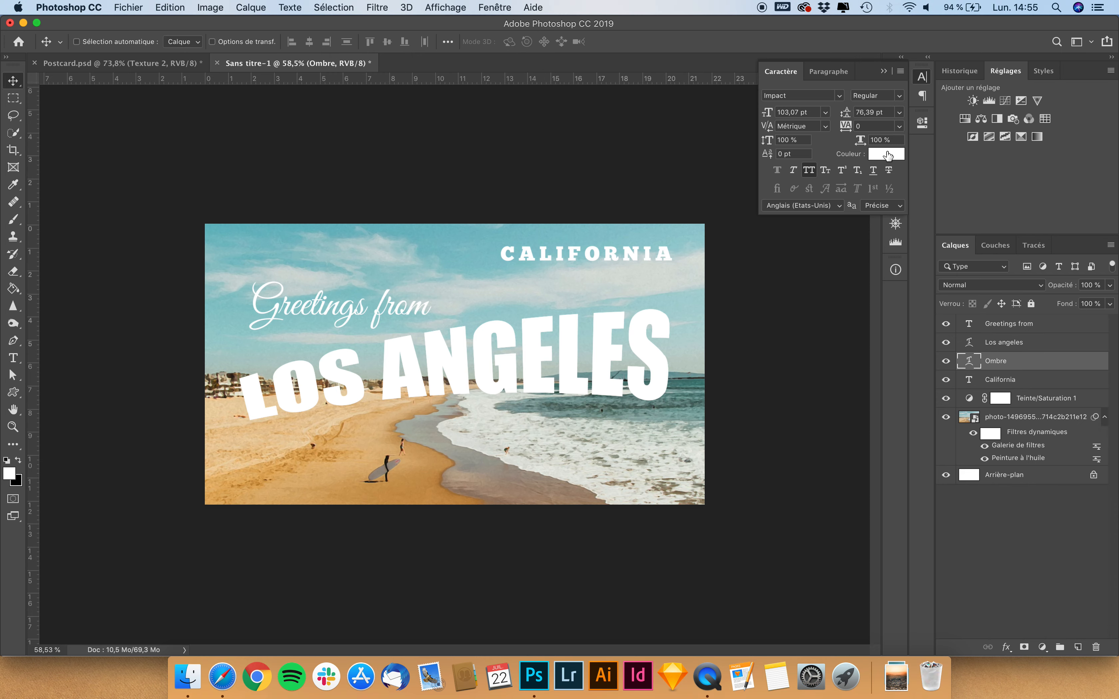
{"action": "left_click", "coordinate": [885, 157]}
{"action": "left_click_drag", "start_coordinate": [768, 375], "coordinate": [708, 485]}
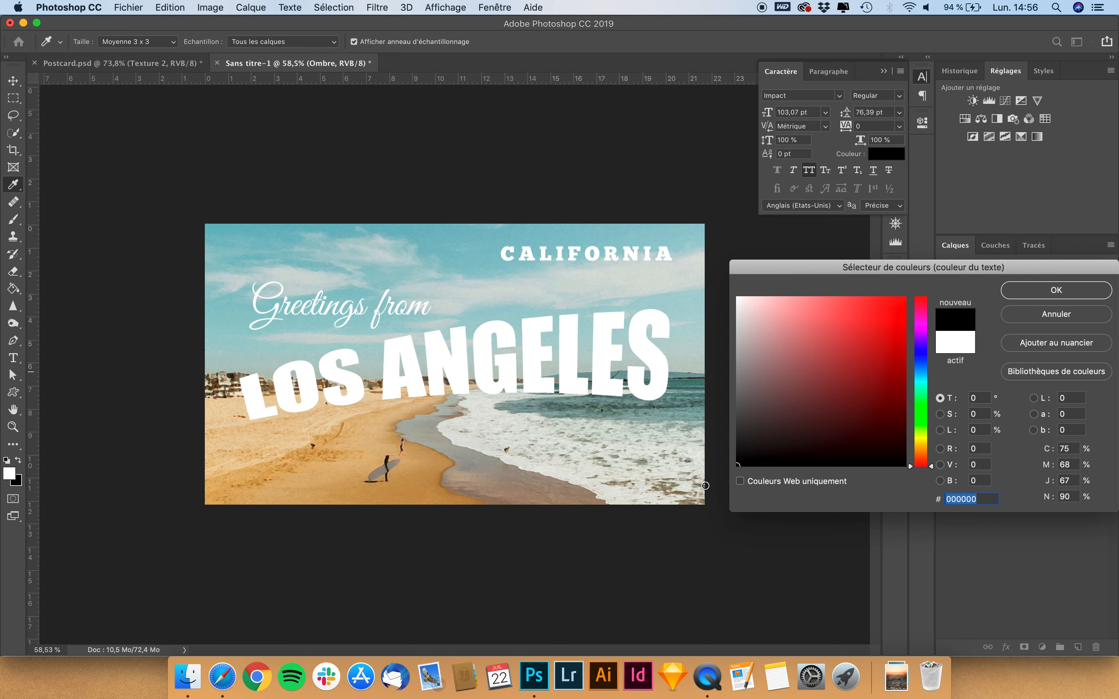
{"action": "left_click", "coordinate": [1042, 295]}
Offset the black Ombre text slightly right of and below the white Los Angeles text as a hard shadow.
{"action": "left_click_drag", "start_coordinate": [541, 344], "coordinate": [542, 344]}
{"action": "key", "text": "Right"}
{"action": "key", "text": "Right"}
{"action": "key", "text": "Right"}
{"action": "key", "text": "Right"}
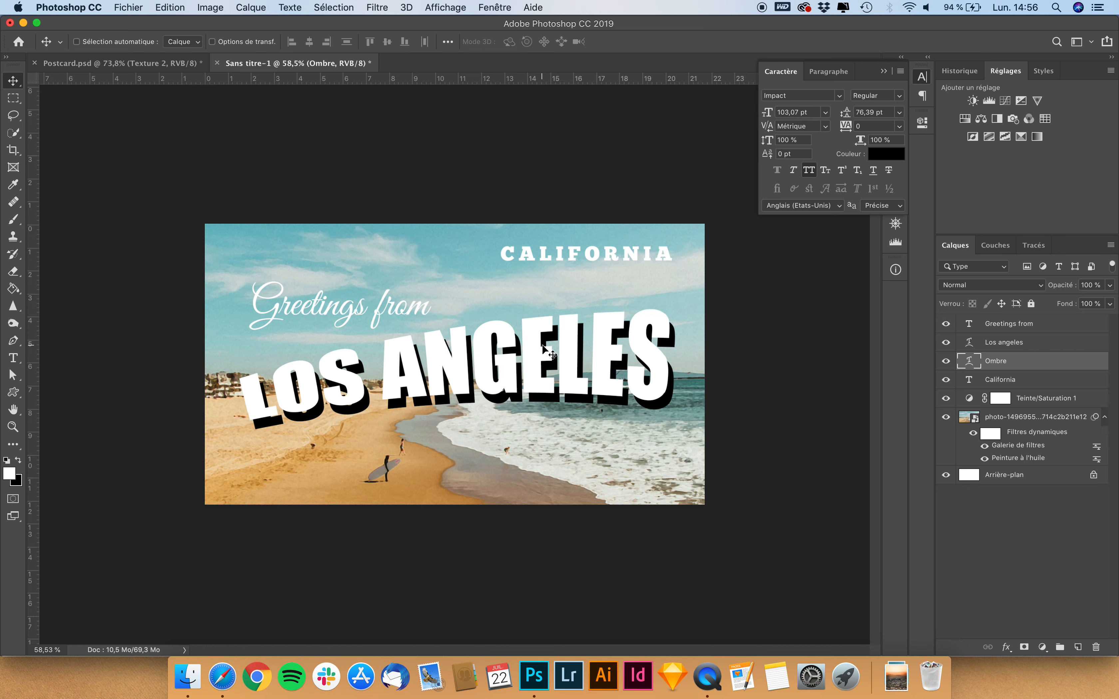
{"action": "key", "text": "Up"}
{"action": "key", "text": "Up"}
{"action": "key", "text": "Up"}
{"action": "key", "text": "Up"}
{"action": "key", "text": "Up"}
{"action": "key", "text": "Left"}
{"action": "key", "text": "Left"}
{"action": "key", "text": "Left"}
{"action": "key", "text": "Left"}
{"action": "key", "text": "Left"}
{"action": "key", "text": "Up"}
{"action": "key", "text": "Up"}
{"action": "key", "text": "Up"}
{"action": "key", "text": "Up"}
Add a 15 px black outside stroke to the Los Angeles text layer.
{"action": "left_click", "coordinate": [1028, 344]}
{"action": "left_click", "coordinate": [1006, 647]}
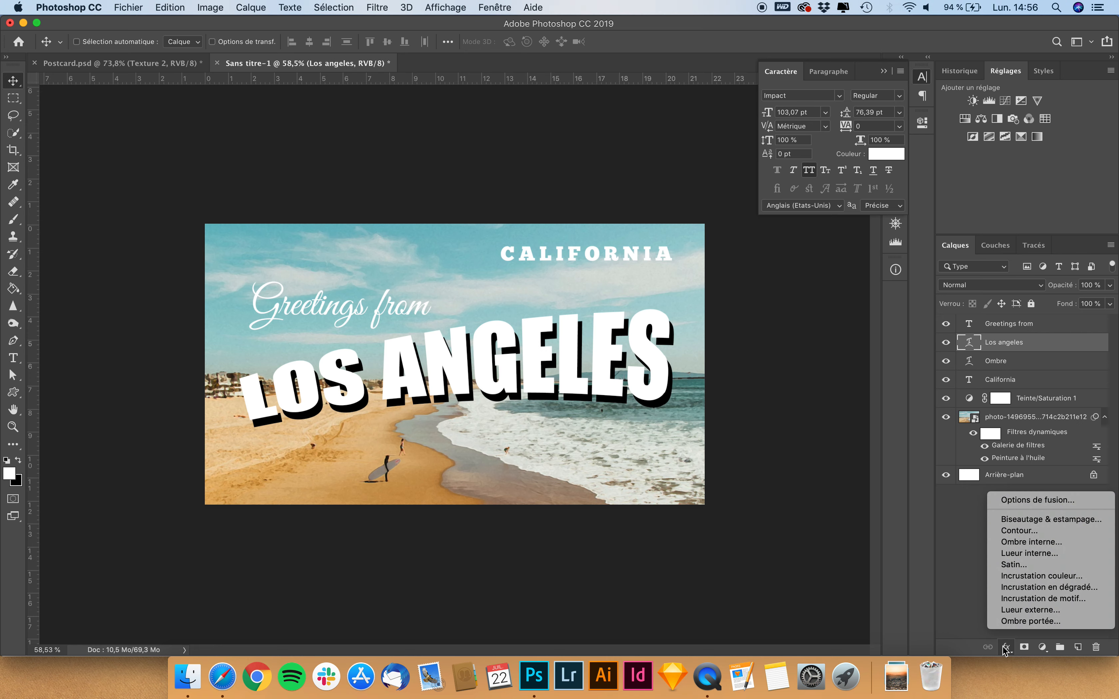
{"action": "left_click", "coordinate": [1037, 532]}
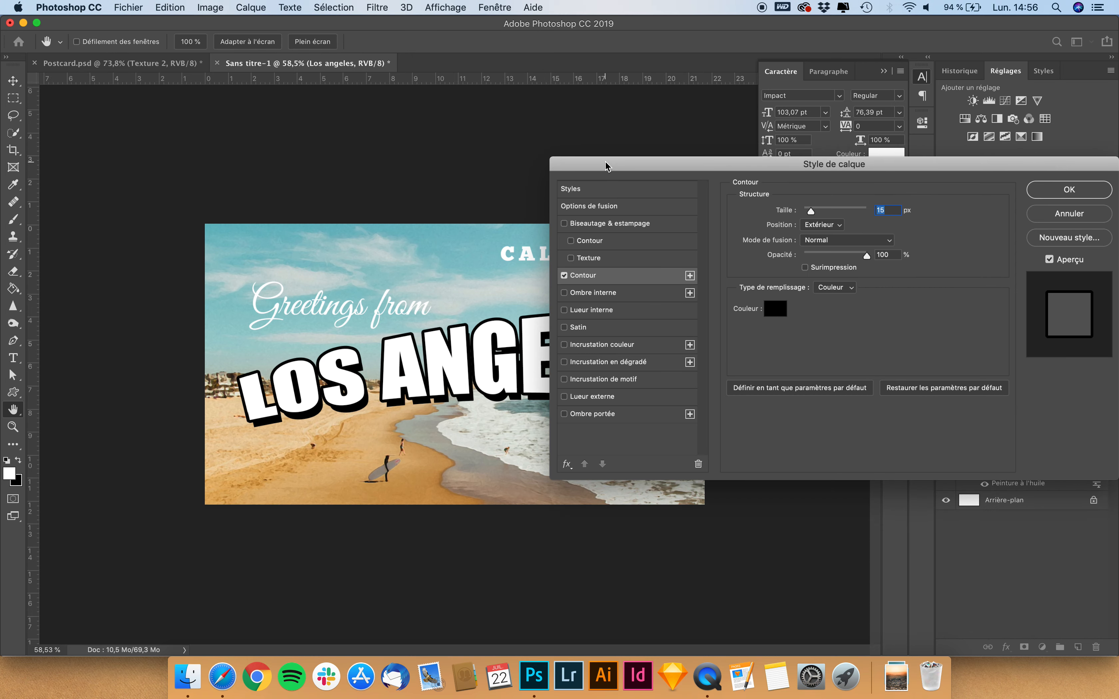
{"action": "left_click_drag", "start_coordinate": [604, 164], "coordinate": [681, 167]}
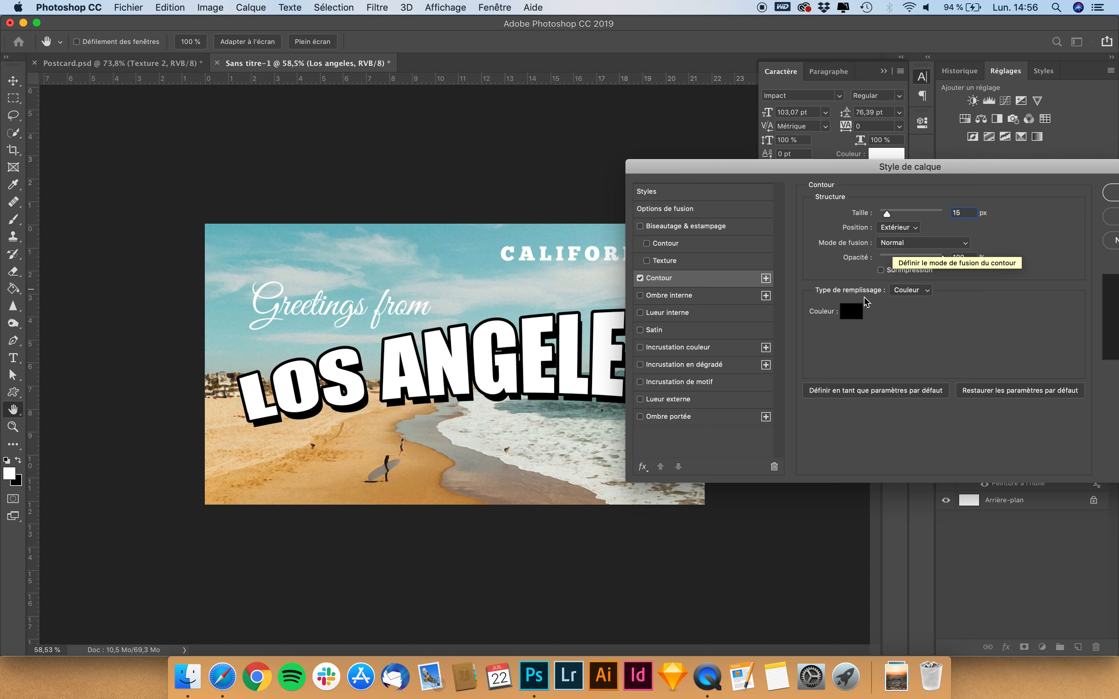
{"action": "left_click", "coordinate": [851, 312]}
{"action": "left_click", "coordinate": [1059, 291]}
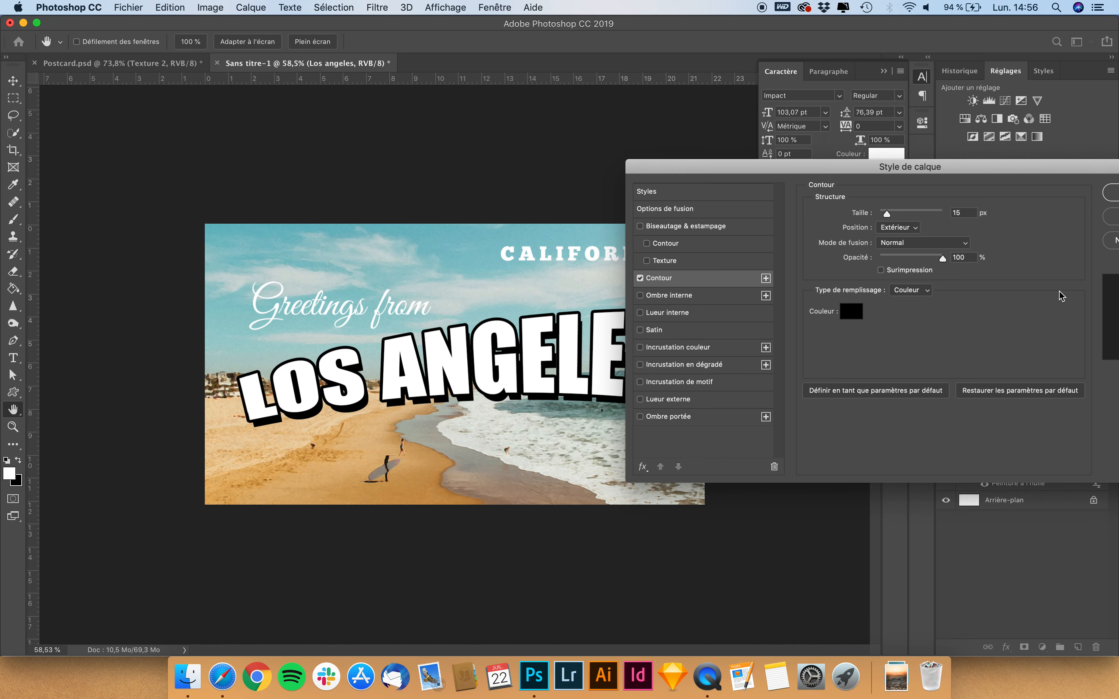
{"action": "key", "text": "Return"}
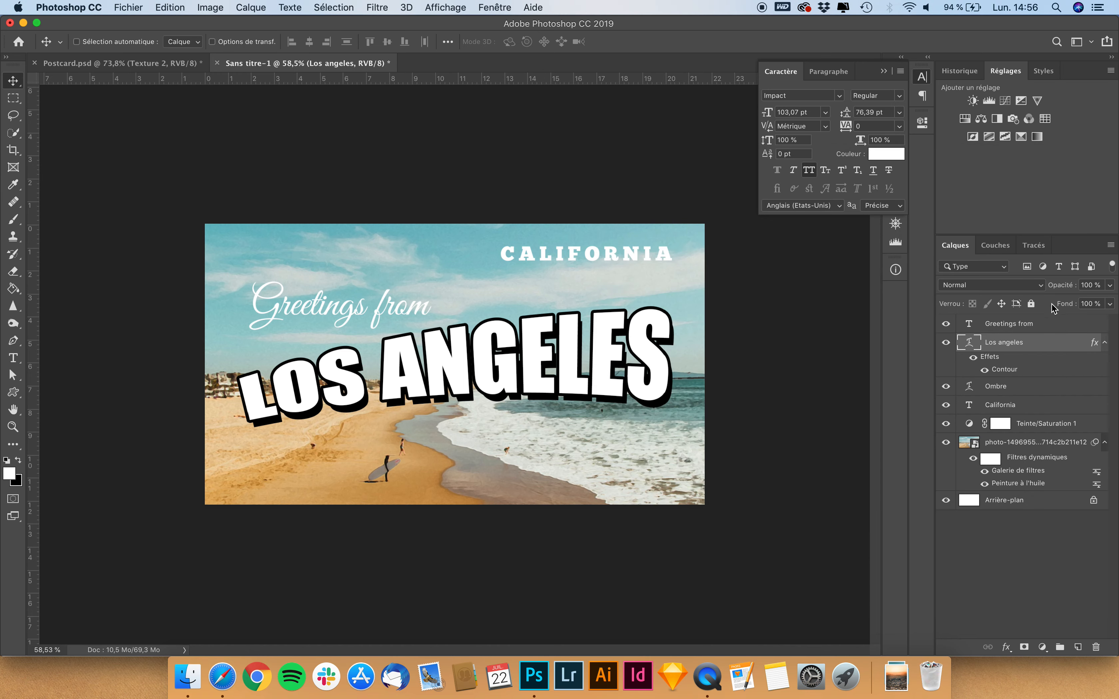
Shift the Greetings from text slightly left and warp it with the horizontal Arc style, bend +6% and horizontal distortion -22%.
{"action": "left_click", "coordinate": [1017, 324]}
{"action": "left_click_drag", "start_coordinate": [314, 309], "coordinate": [340, 313]}
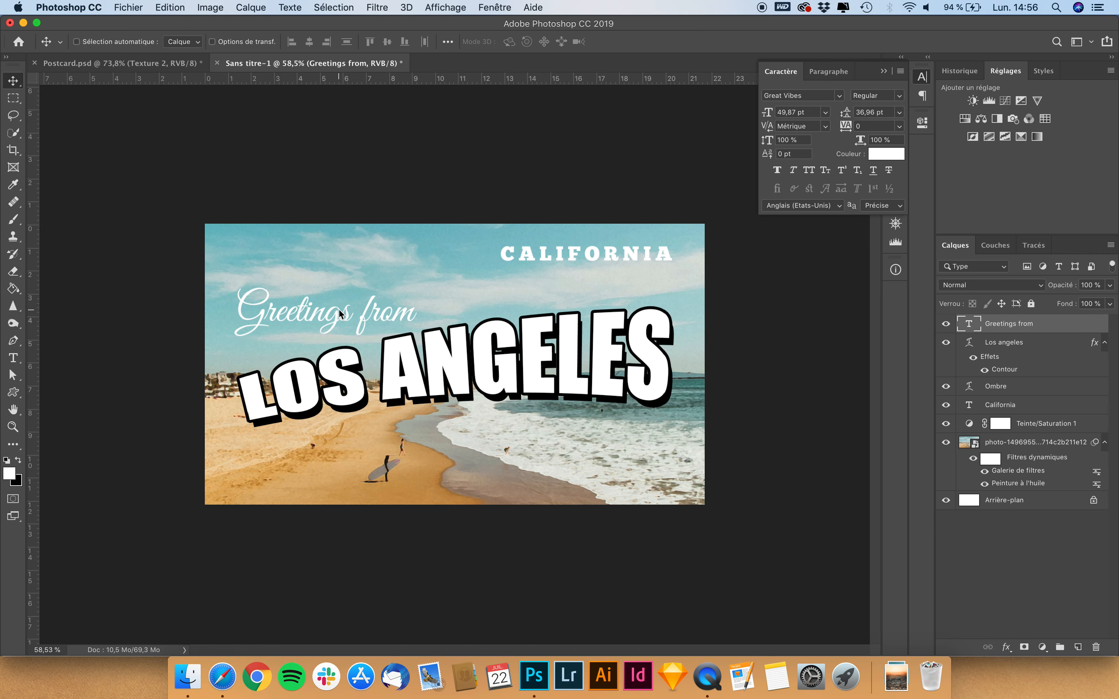
{"action": "left_click", "coordinate": [246, 7]}
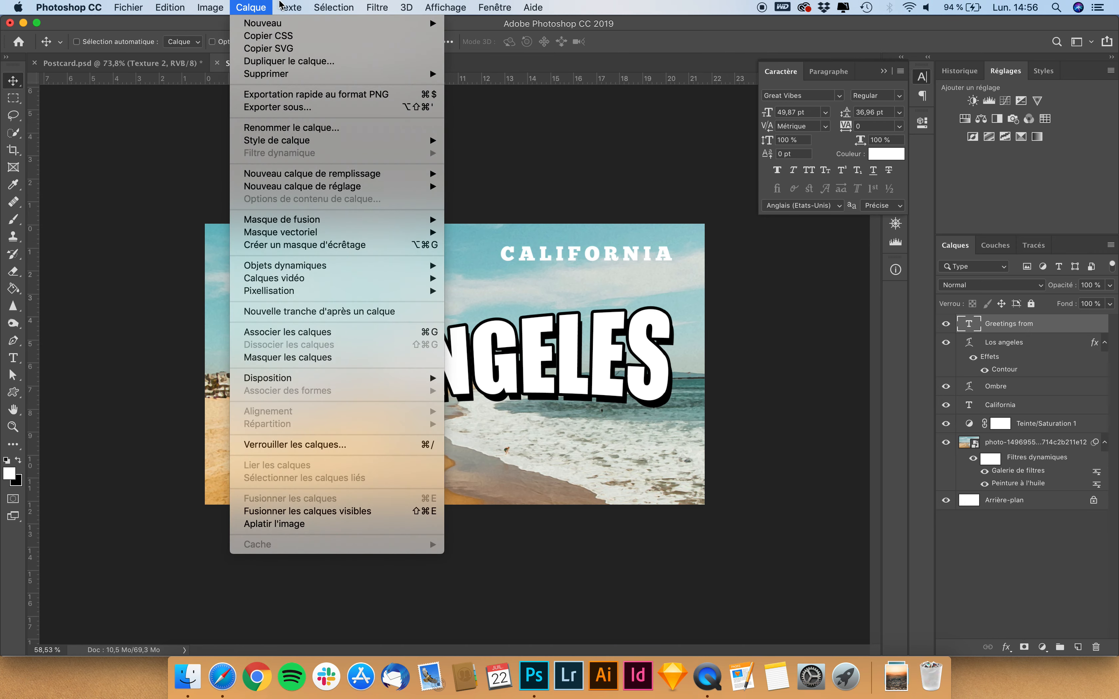
{"action": "mouse_move", "coordinate": [282, 6]}
{"action": "left_click", "coordinate": [304, 202]}
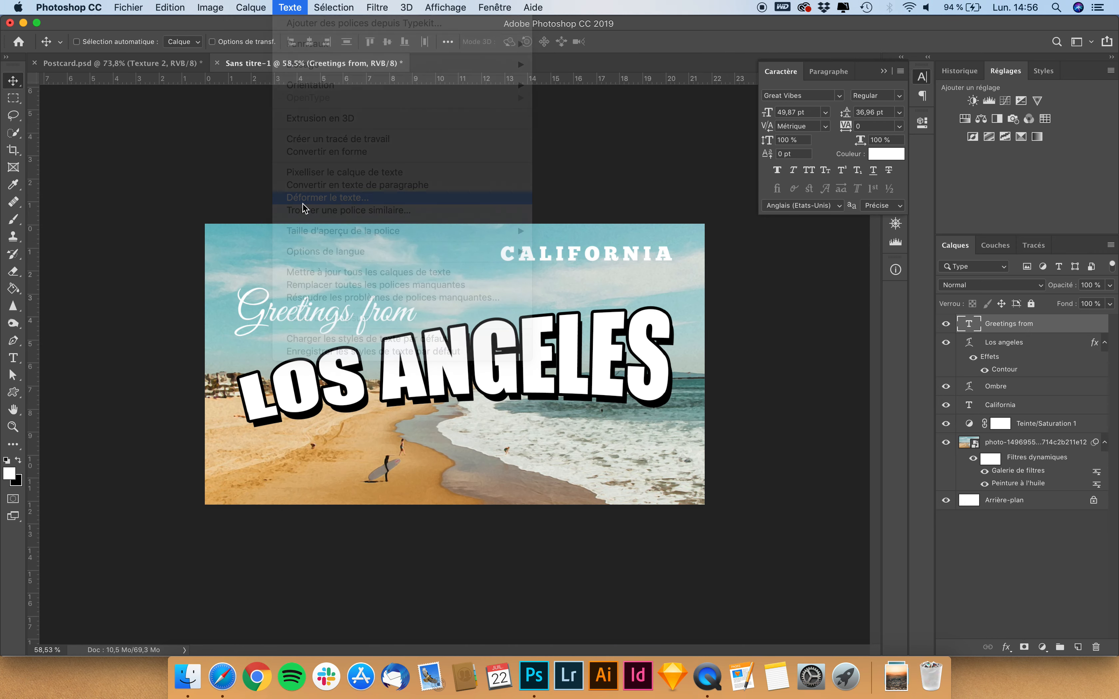
{"action": "left_click", "coordinate": [693, 138]}
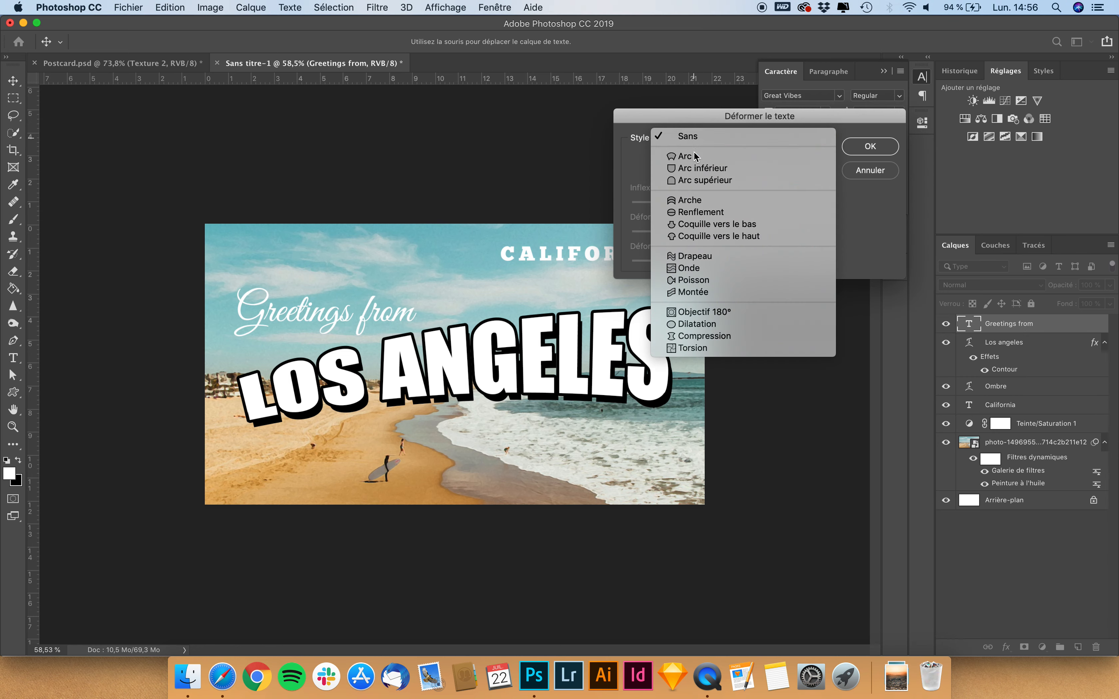
{"action": "left_click", "coordinate": [694, 151]}
{"action": "left_click_drag", "start_coordinate": [766, 203], "coordinate": [701, 236]}
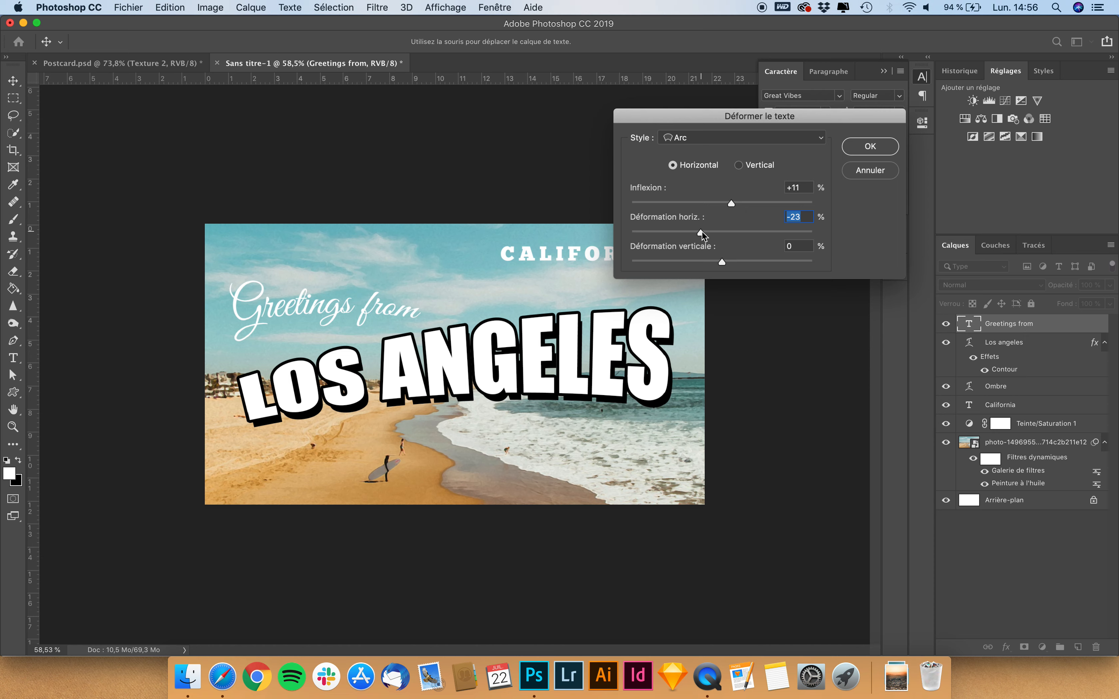
{"action": "left_click_drag", "start_coordinate": [701, 235], "coordinate": [728, 206]}
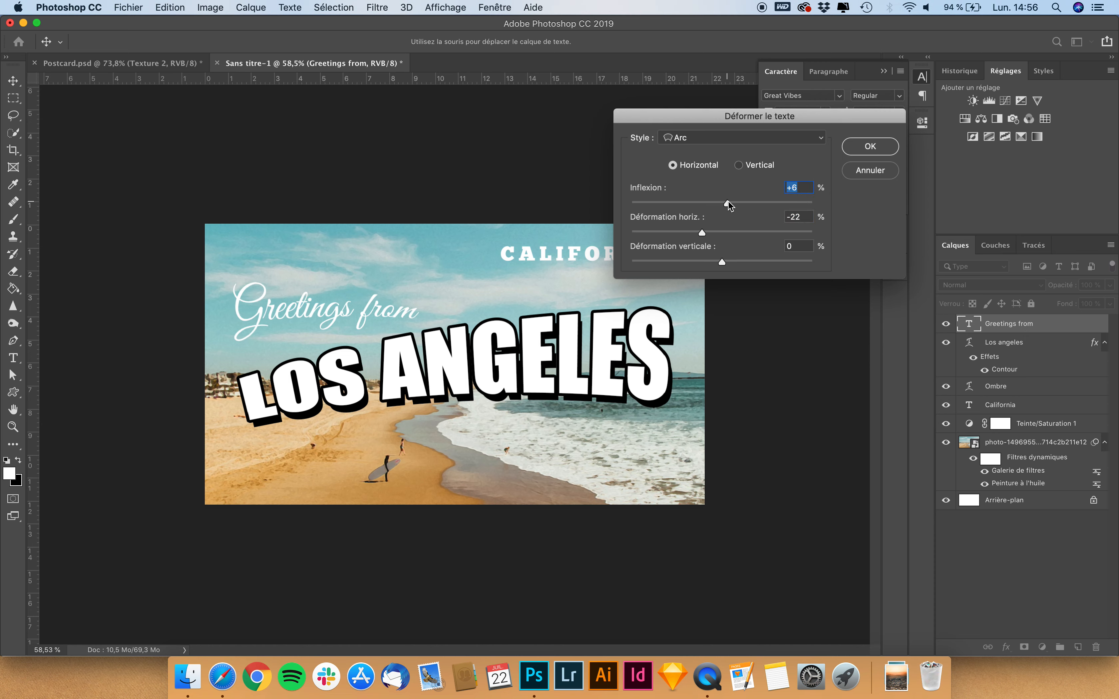
{"action": "left_click", "coordinate": [870, 147]}
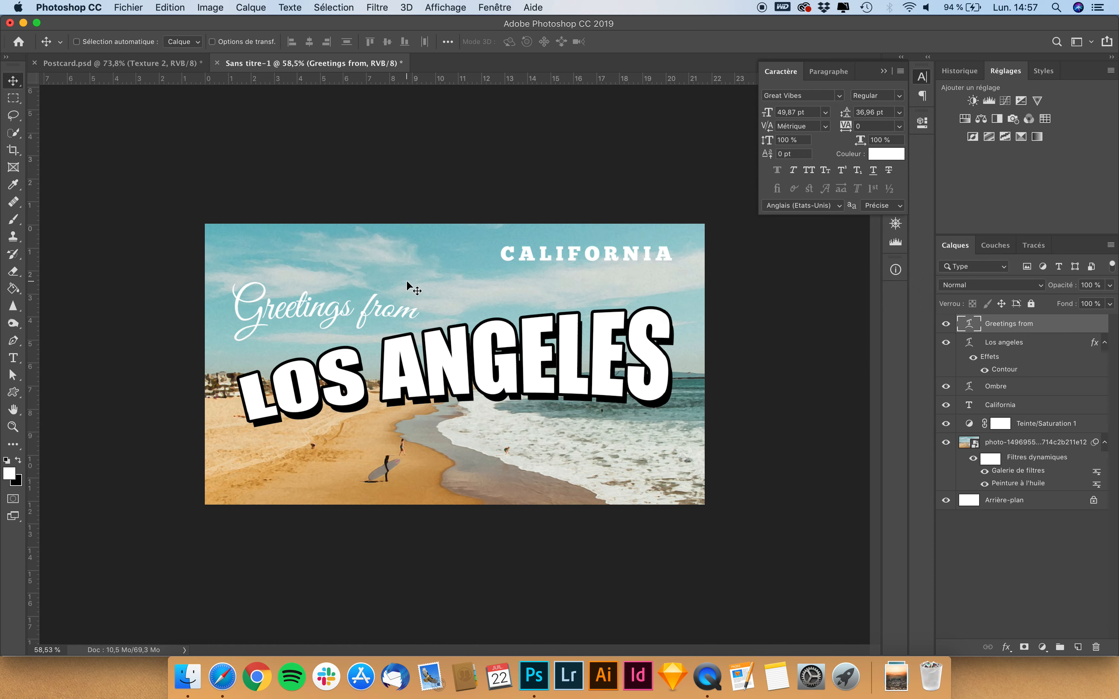
Enlarge the Greetings from text to about 61 pt and tilt it upward to follow the Los Angeles lettering, overlapping its beginning.
{"action": "key", "text": "super+t"}
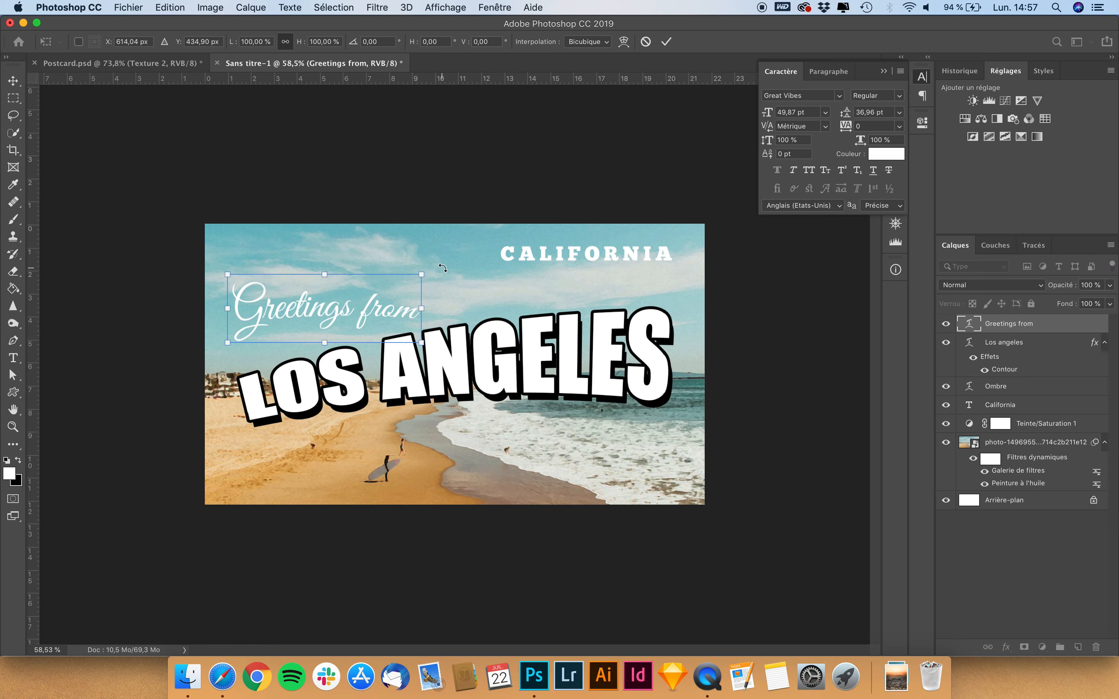
{"action": "left_click_drag", "start_coordinate": [437, 260], "coordinate": [392, 299]}
{"action": "key", "text": "Return"}
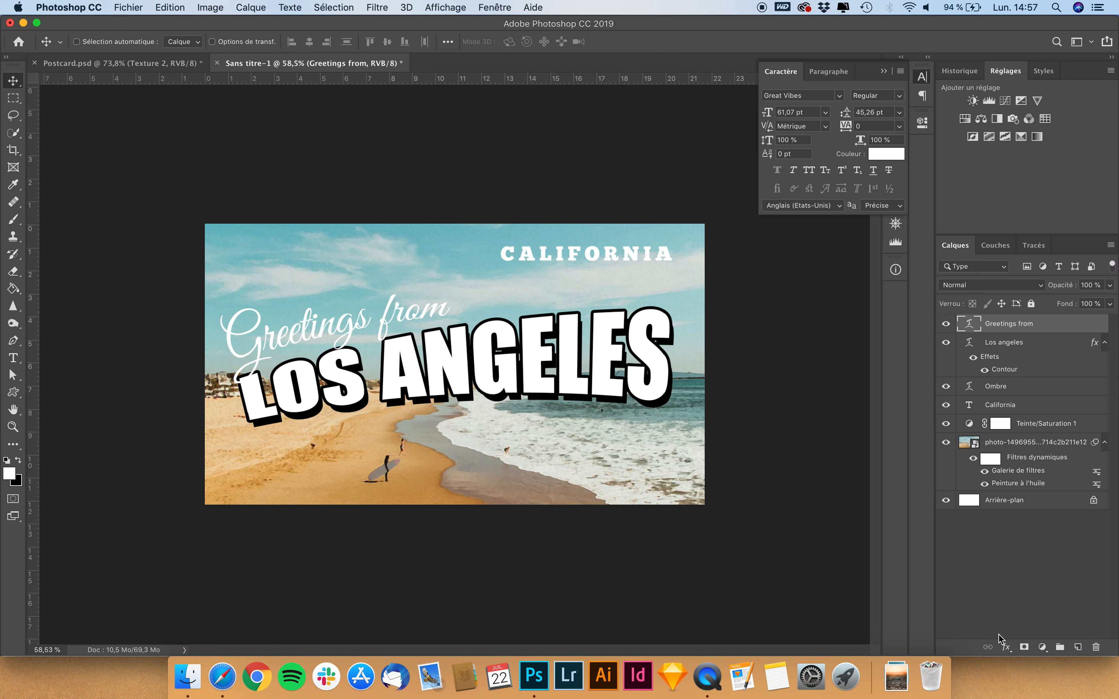
Add a red colour overlay (ff290c) to the Greetings from text.
{"action": "left_click", "coordinate": [1006, 647]}
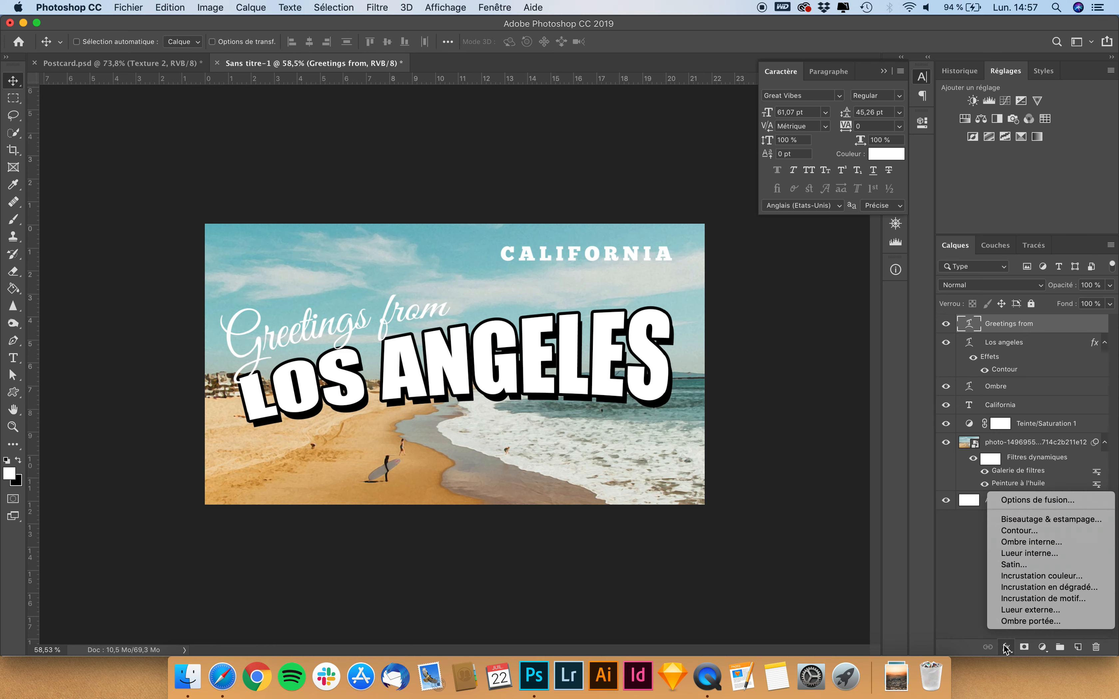
{"action": "left_click", "coordinate": [1040, 499]}
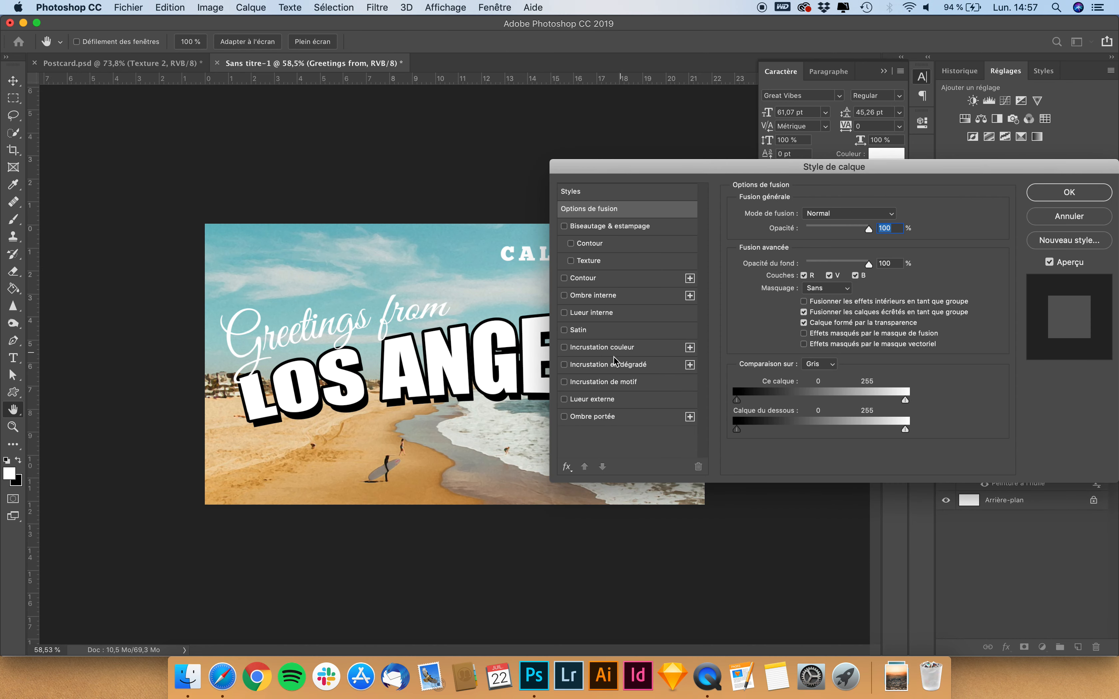
{"action": "left_click", "coordinate": [612, 348]}
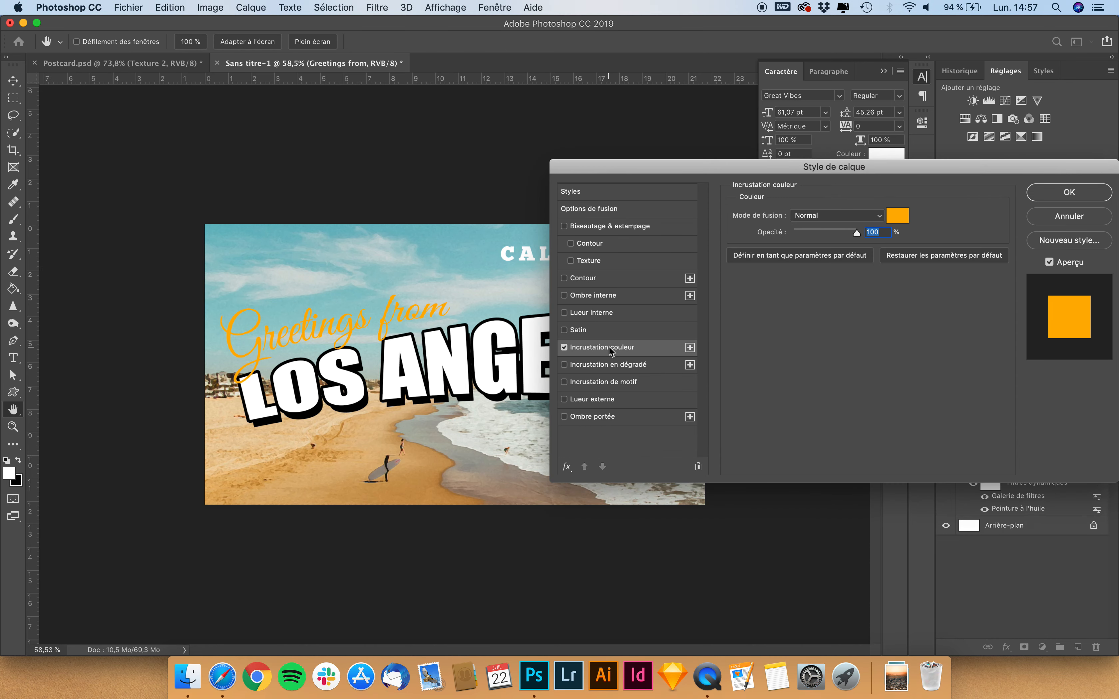
{"action": "left_click", "coordinate": [901, 214]}
{"action": "left_click_drag", "start_coordinate": [921, 457], "coordinate": [921, 462]}
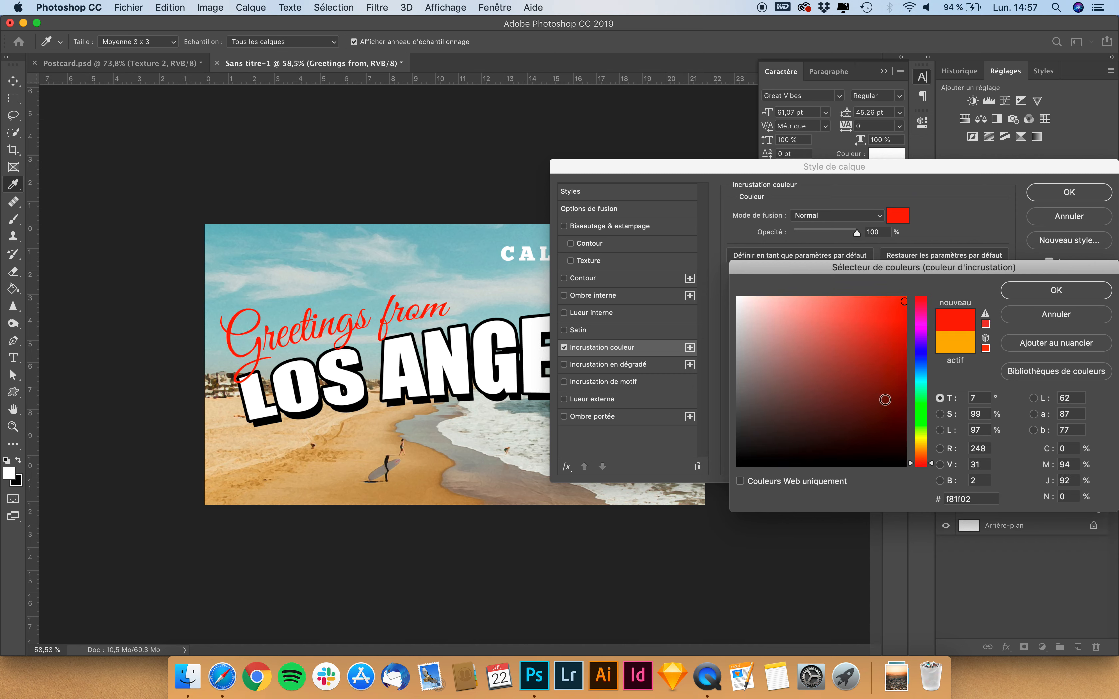
{"action": "mouse_move", "coordinate": [884, 312]}
{"action": "left_mouse_down"}
{"action": "mouse_move", "coordinate": [864, 300]}
{"action": "mouse_move", "coordinate": [898, 297]}
{"action": "left_mouse_up"}
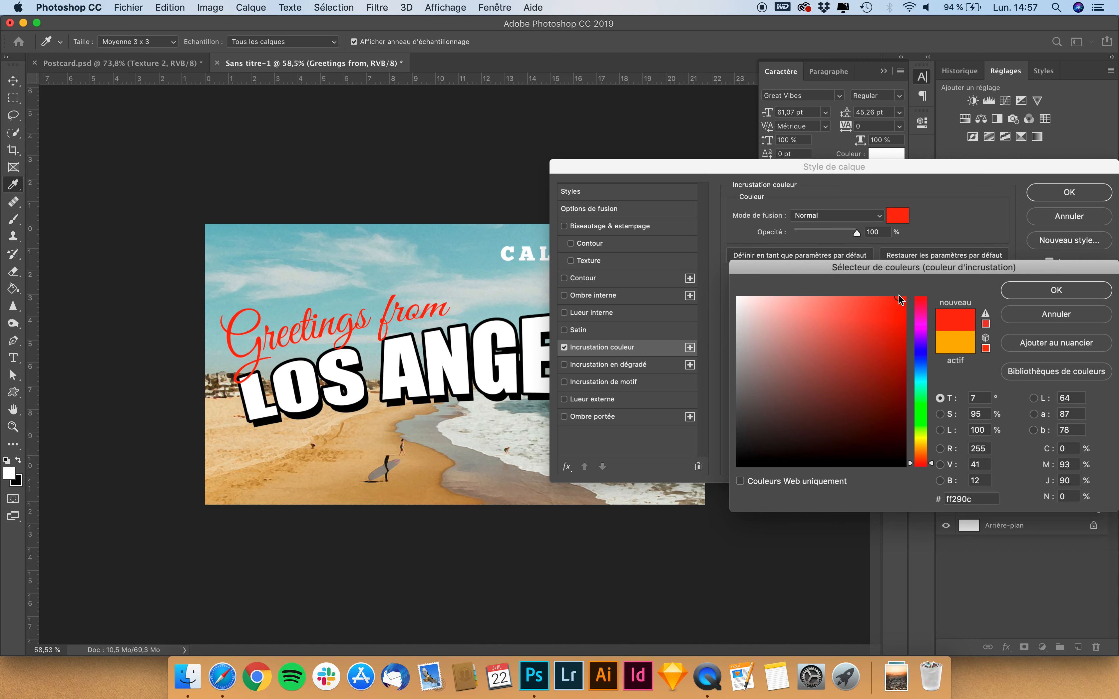
{"action": "left_click", "coordinate": [1059, 290]}
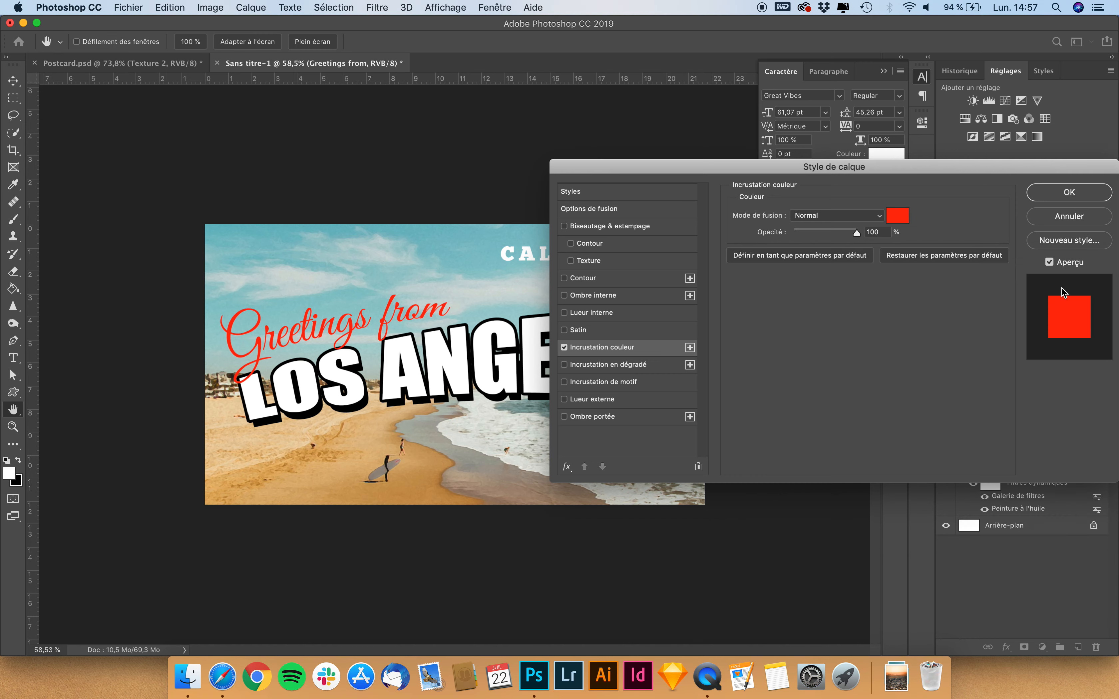
Add a drop shadow to the Greetings from text, restore its default settings and use Normal blending at 100% opacity.
{"action": "left_click", "coordinate": [604, 418]}
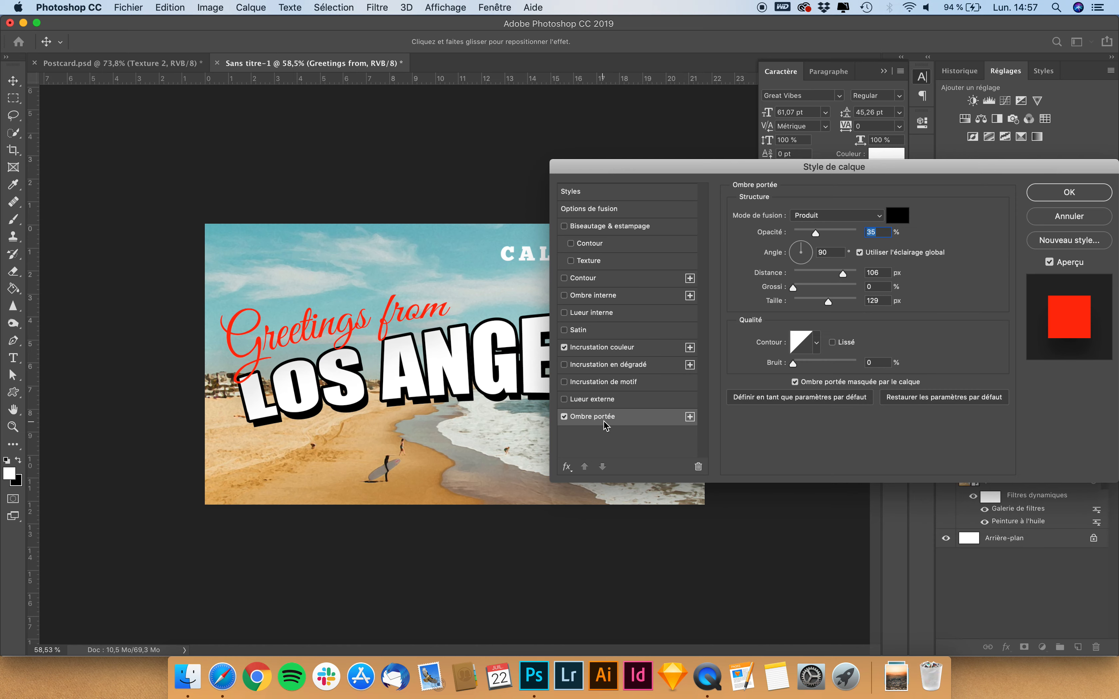
{"action": "left_click", "coordinate": [945, 398]}
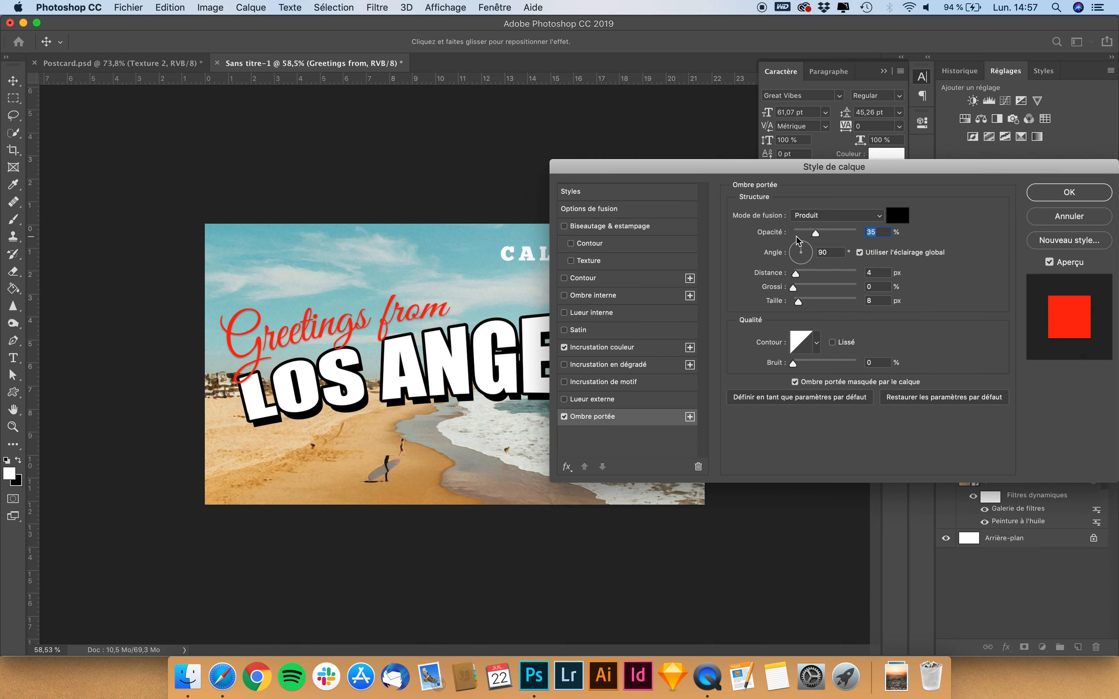
{"action": "left_click", "coordinate": [845, 215]}
{"action": "left_click", "coordinate": [822, 177]}
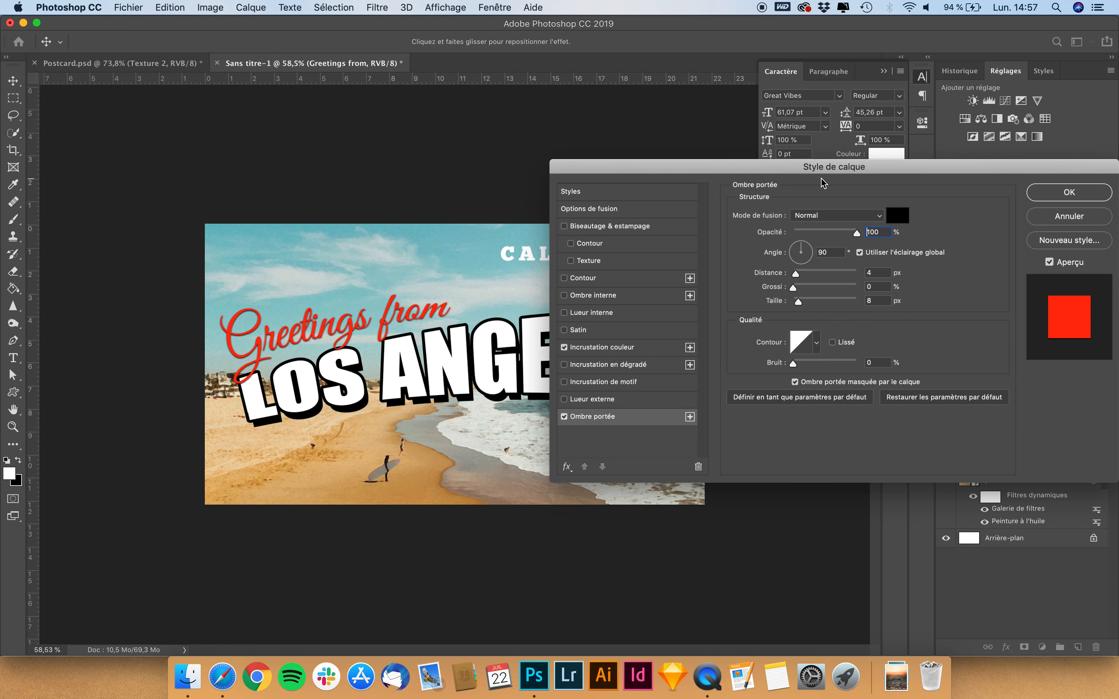
Set the Greetings from drop shadow to 122° angle, 4 px distance, 100% spread and 3 px size, and apply the layer style.
{"action": "left_click", "coordinate": [796, 276]}
{"action": "left_click_drag", "start_coordinate": [795, 276], "coordinate": [904, 287]}
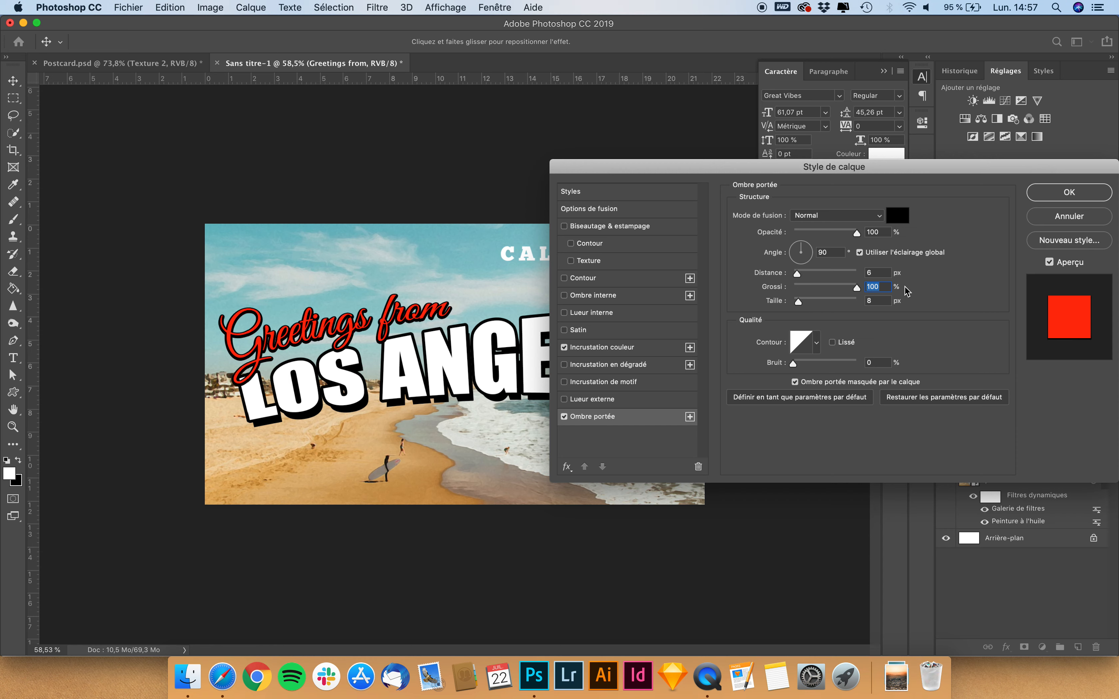
{"action": "left_click_drag", "start_coordinate": [799, 302], "coordinate": [795, 301]}
{"action": "left_click_drag", "start_coordinate": [804, 250], "coordinate": [795, 244]}
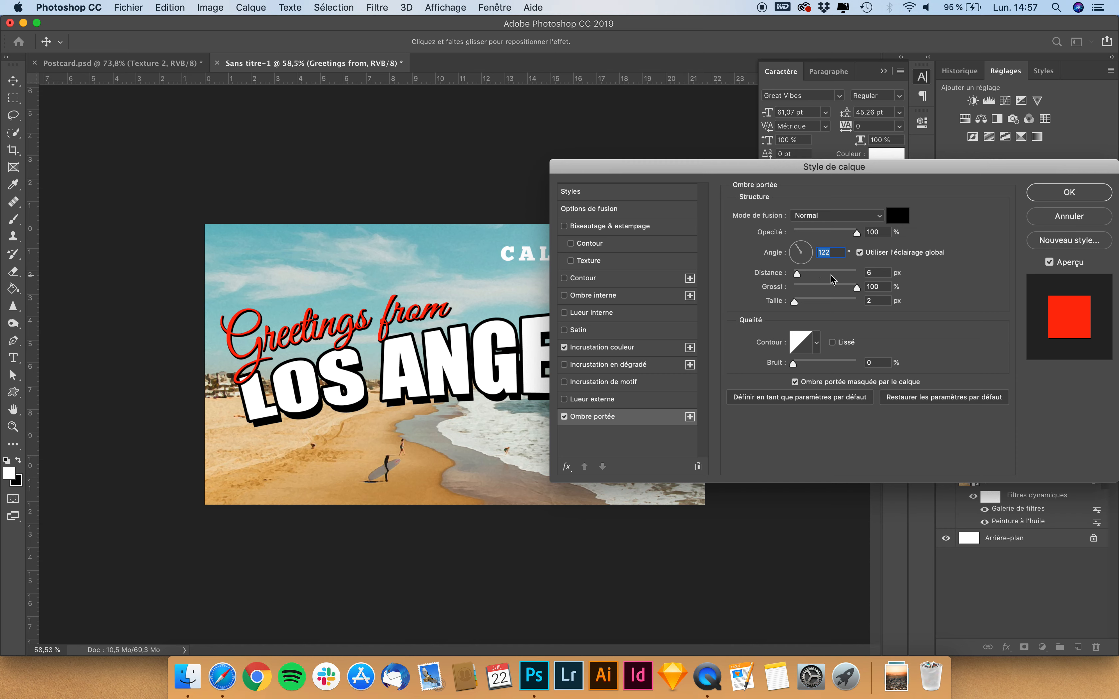
{"action": "left_click_drag", "start_coordinate": [797, 274], "coordinate": [794, 274]}
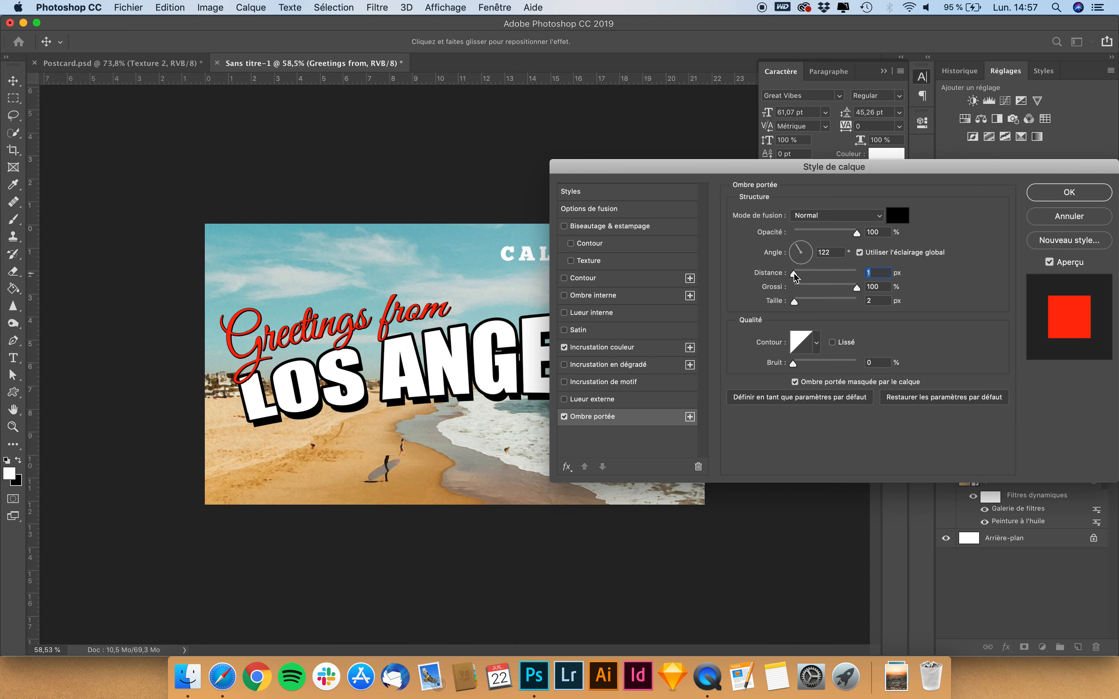
{"action": "left_click_drag", "start_coordinate": [794, 275], "coordinate": [795, 302]}
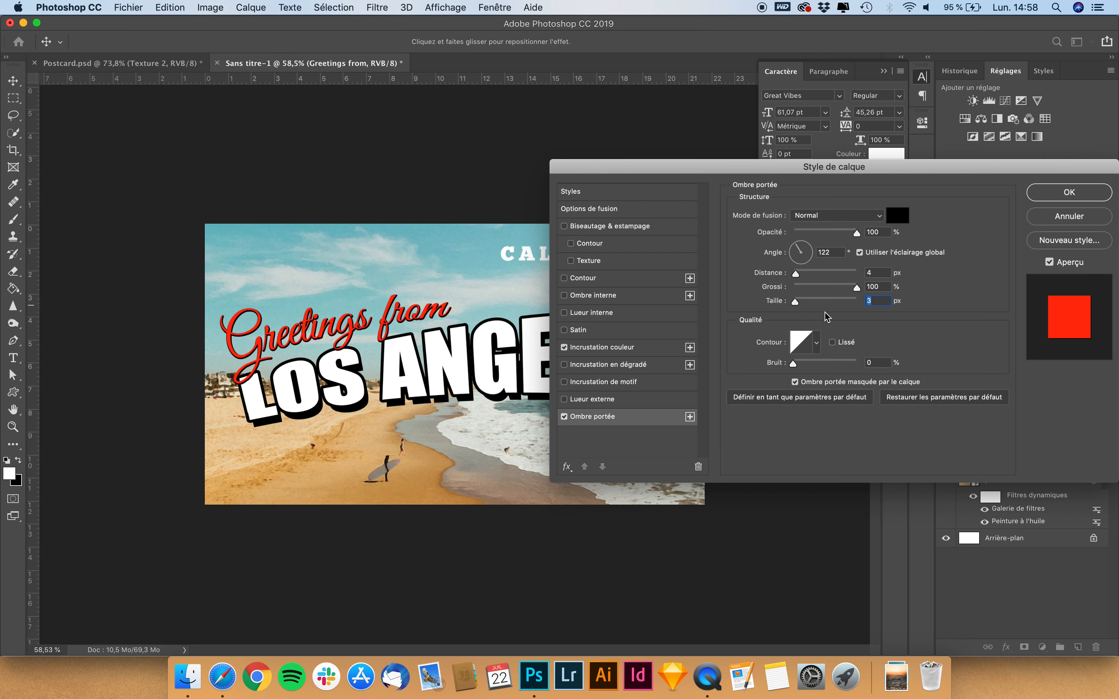
{"action": "left_click", "coordinate": [1068, 192]}
{"action": "mouse_move", "coordinate": [421, 302]}
{"action": "left_mouse_down"}
{"action": "mouse_move", "coordinate": [416, 291]}
{"action": "mouse_move", "coordinate": [411, 306]}
{"action": "left_mouse_up"}
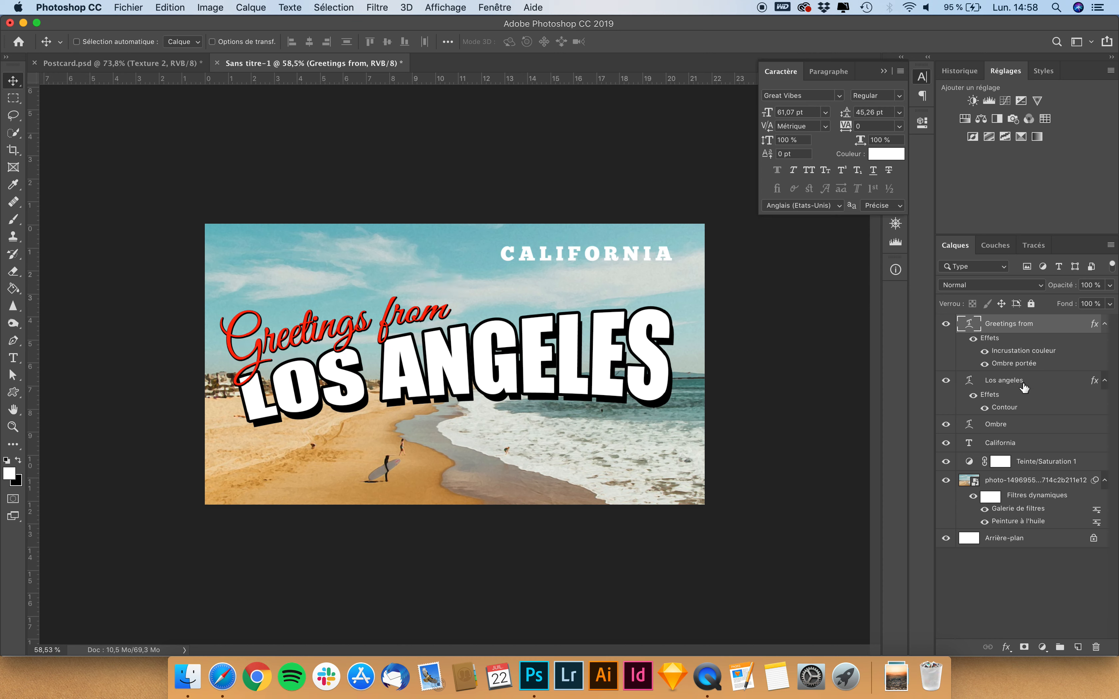
Add a golden yellow colour overlay (ffc30c) to the California text.
{"action": "left_click", "coordinate": [1010, 443]}
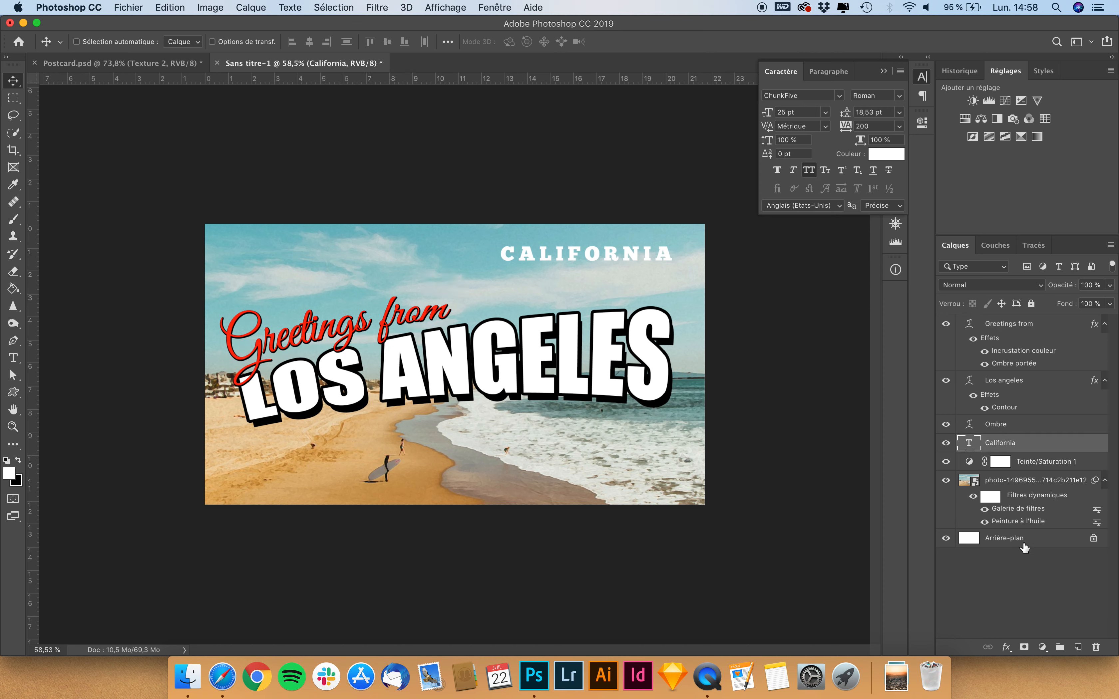
{"action": "left_click", "coordinate": [1006, 647]}
{"action": "left_click", "coordinate": [1042, 499]}
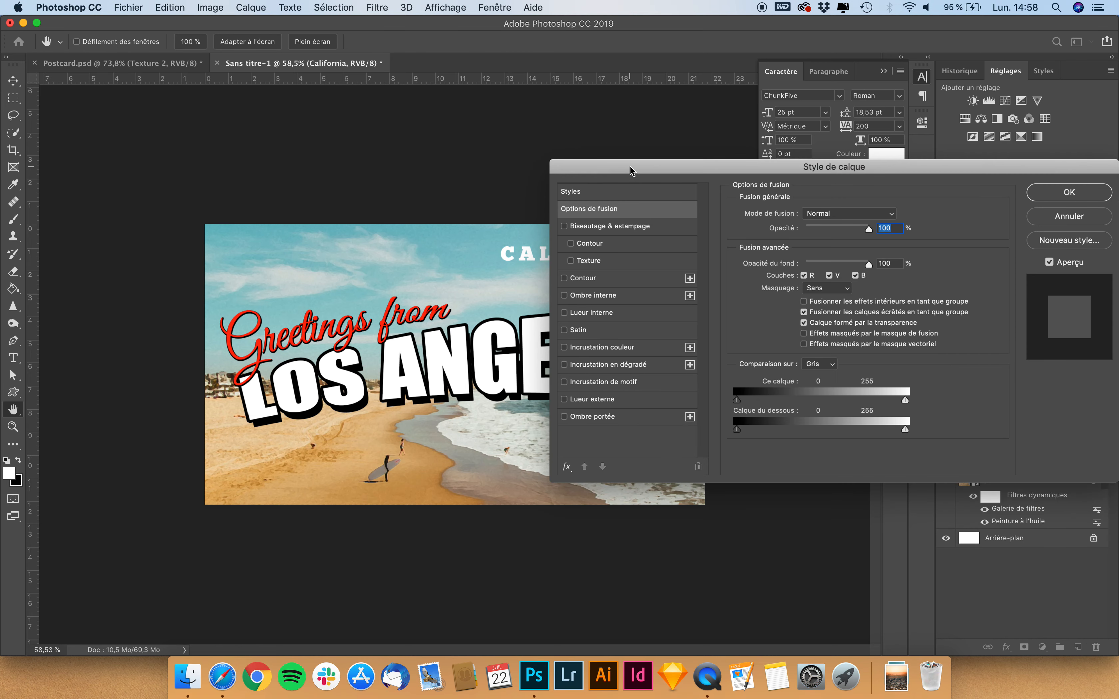
{"action": "left_click_drag", "start_coordinate": [629, 165], "coordinate": [769, 169]}
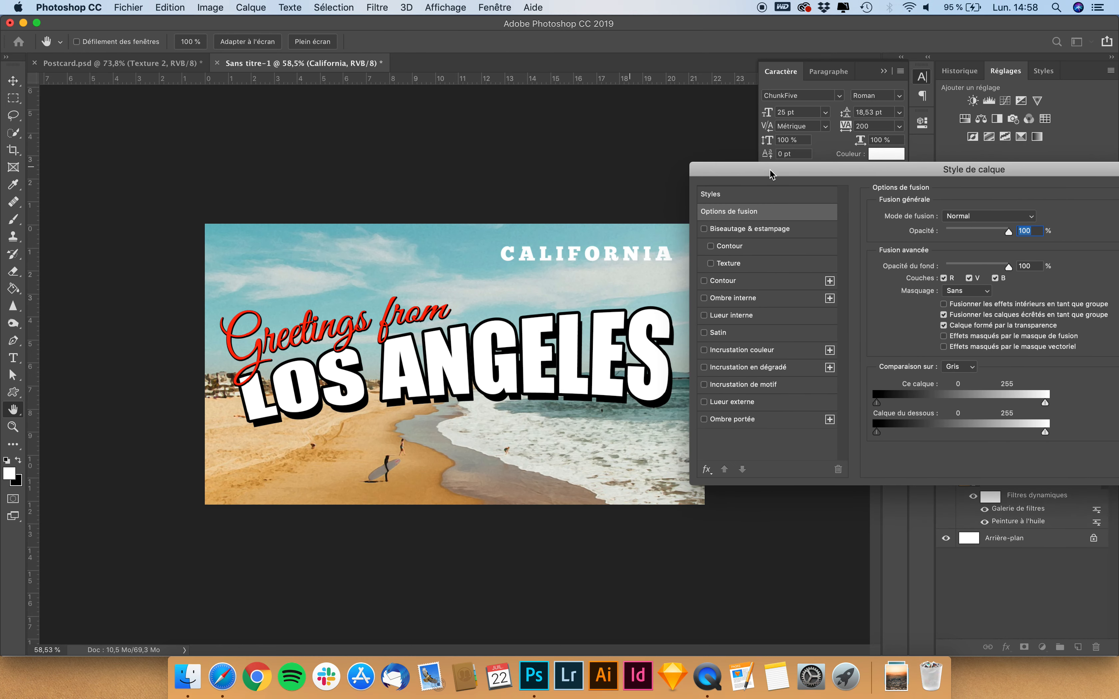
{"action": "left_click", "coordinate": [750, 350]}
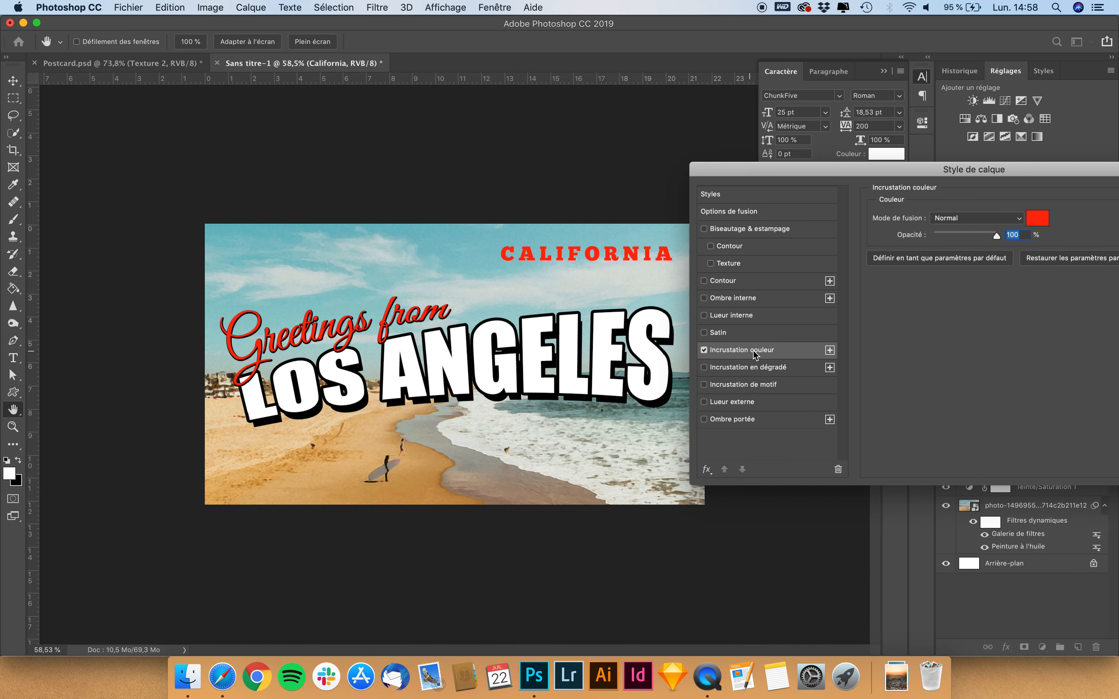
{"action": "left_click", "coordinate": [1040, 221]}
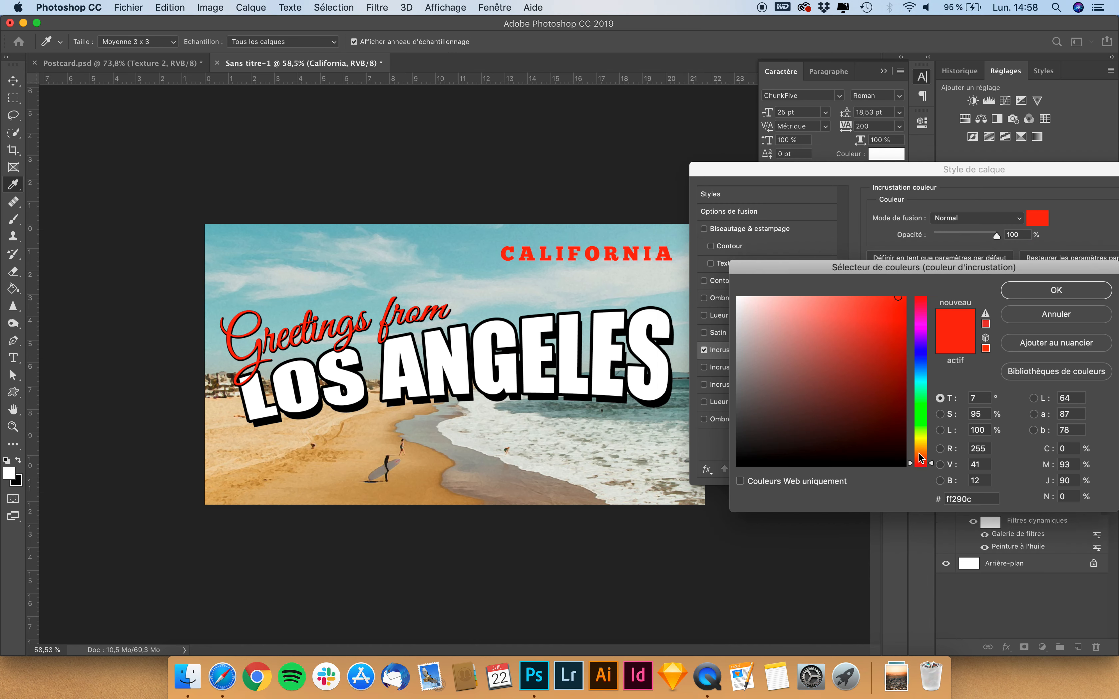
{"action": "left_click_drag", "start_coordinate": [919, 442], "coordinate": [919, 445]}
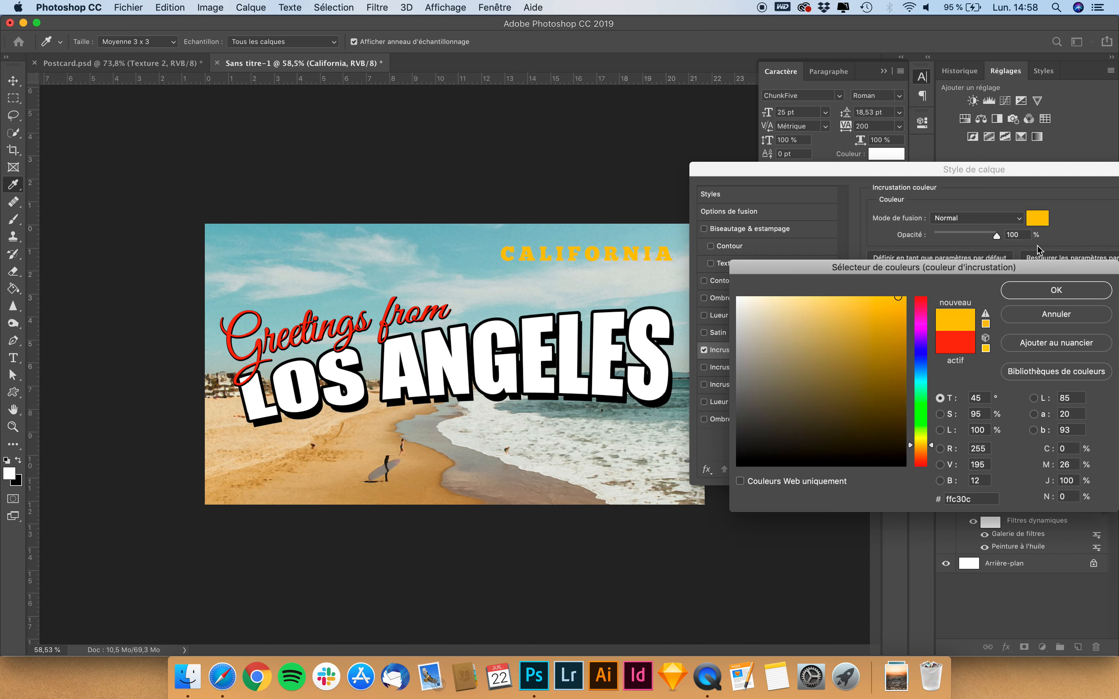
{"action": "left_click", "coordinate": [1040, 291]}
Give the California text a 10 px outside stroke in dark red (7f1d0f) and apply the layer style.
{"action": "left_click", "coordinate": [737, 283]}
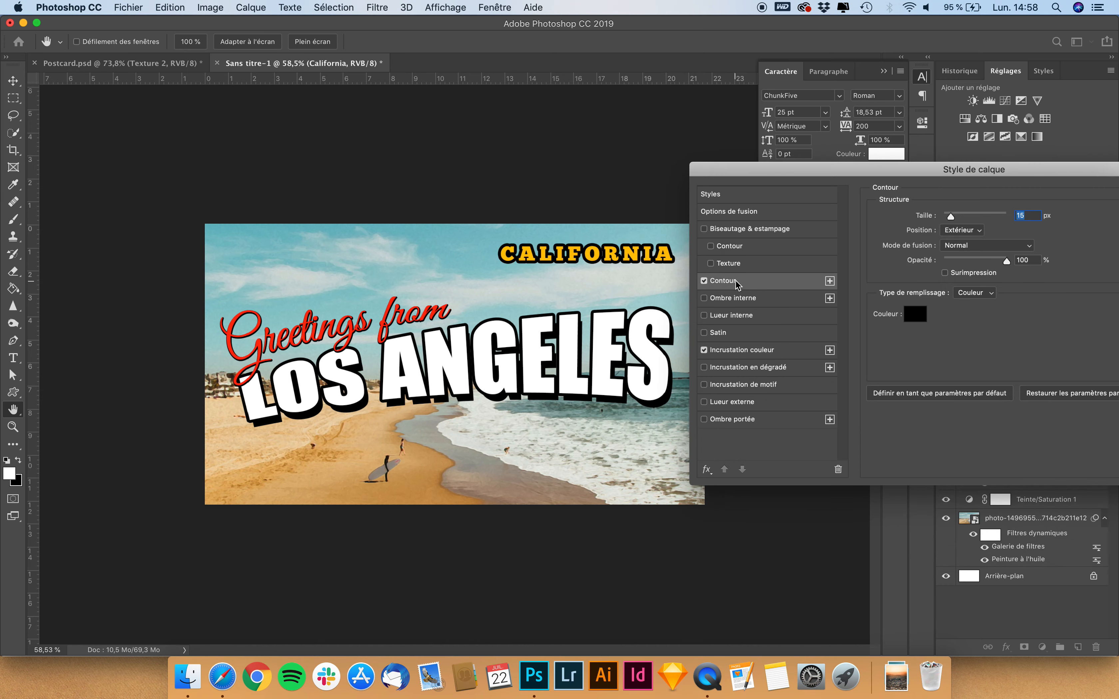
{"action": "left_click_drag", "start_coordinate": [951, 215], "coordinate": [950, 214]}
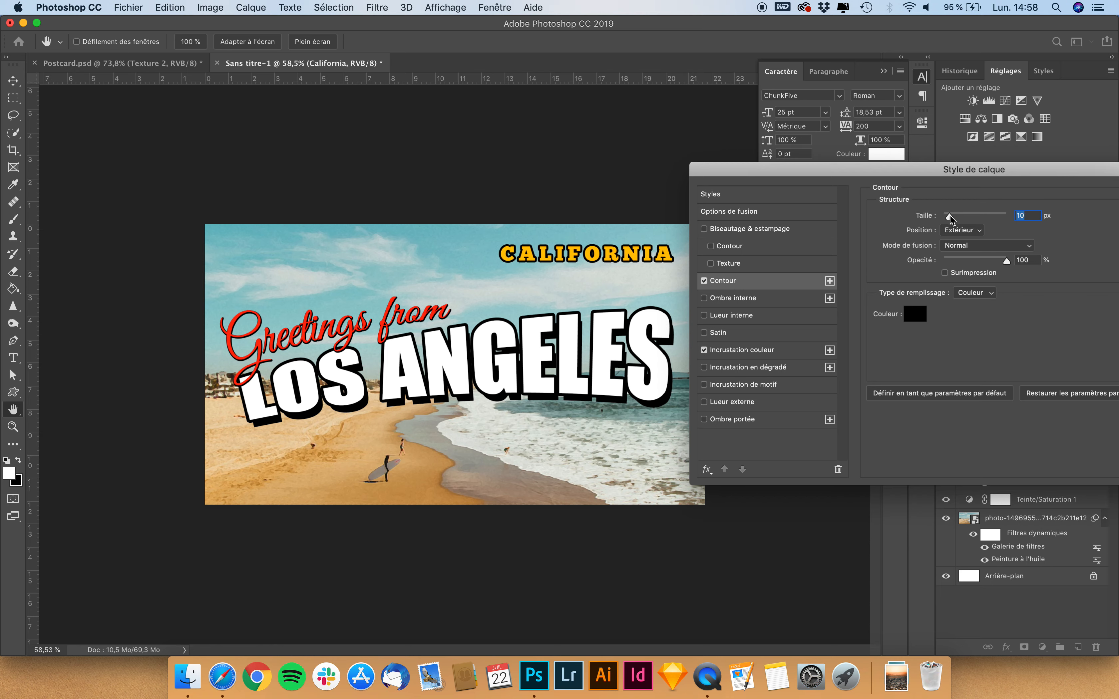
{"action": "left_click", "coordinate": [917, 315]}
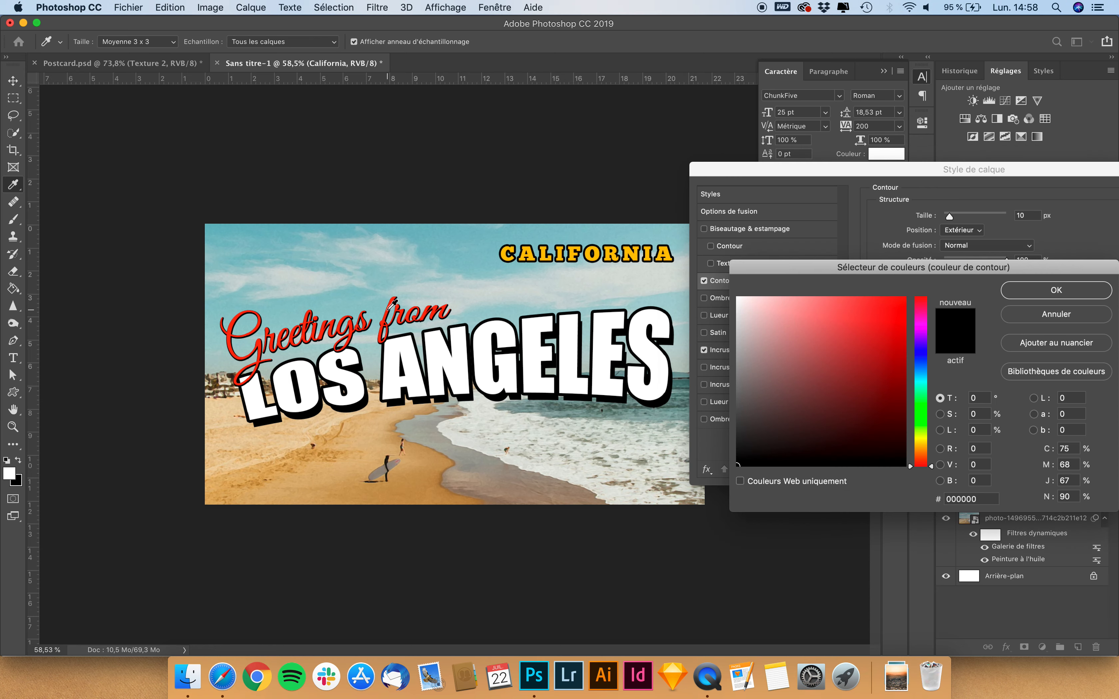
{"action": "left_click", "coordinate": [398, 309]}
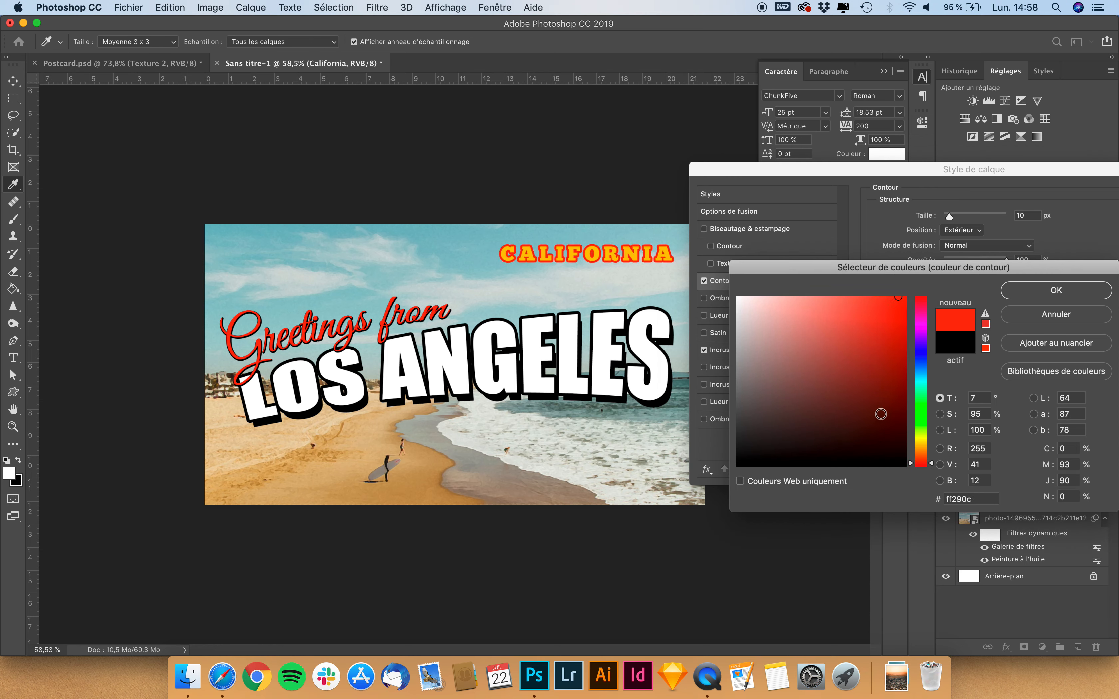
{"action": "left_click", "coordinate": [887, 403]}
{"action": "left_click_drag", "start_coordinate": [887, 403], "coordinate": [884, 380]}
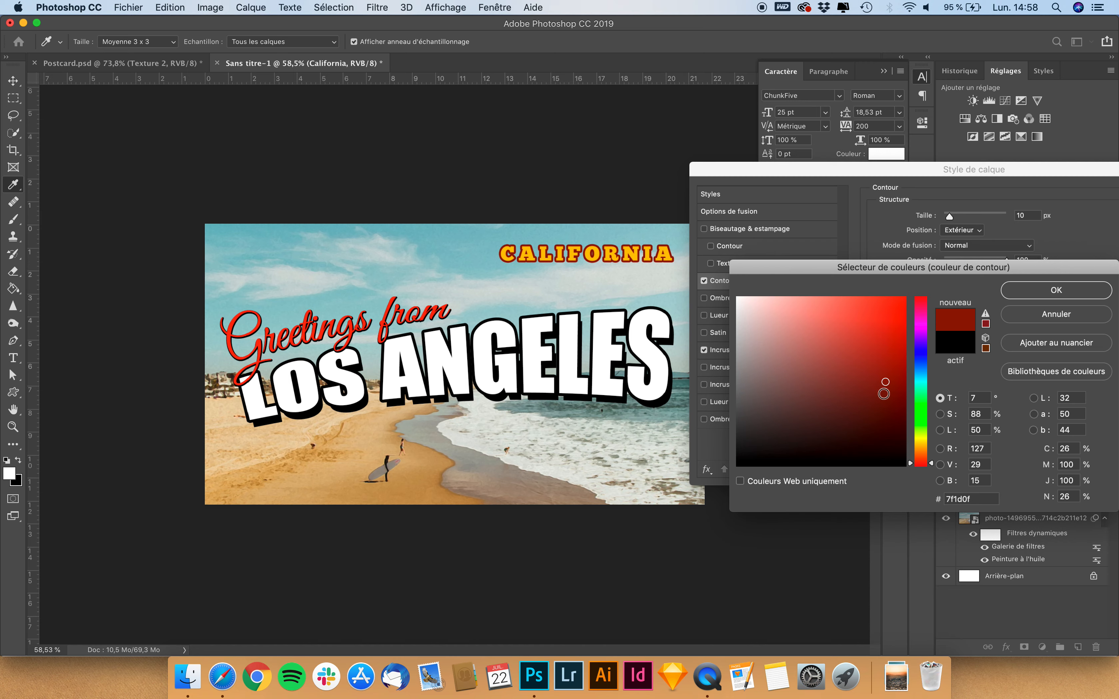
{"action": "left_click", "coordinate": [1049, 289]}
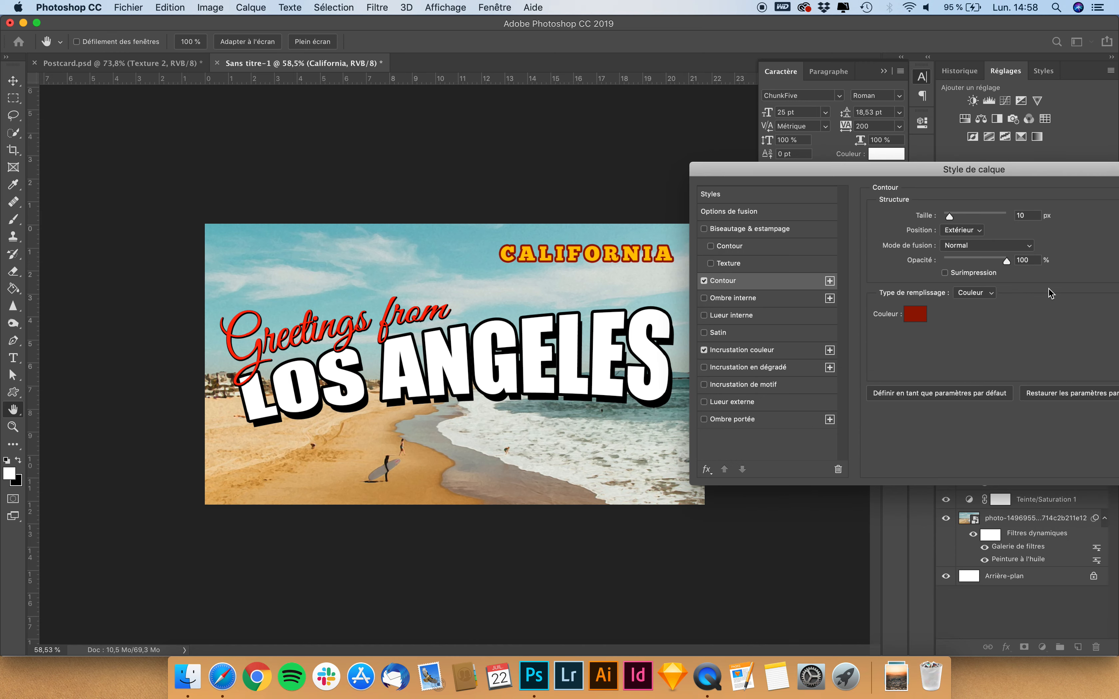
{"action": "key", "text": "Return"}
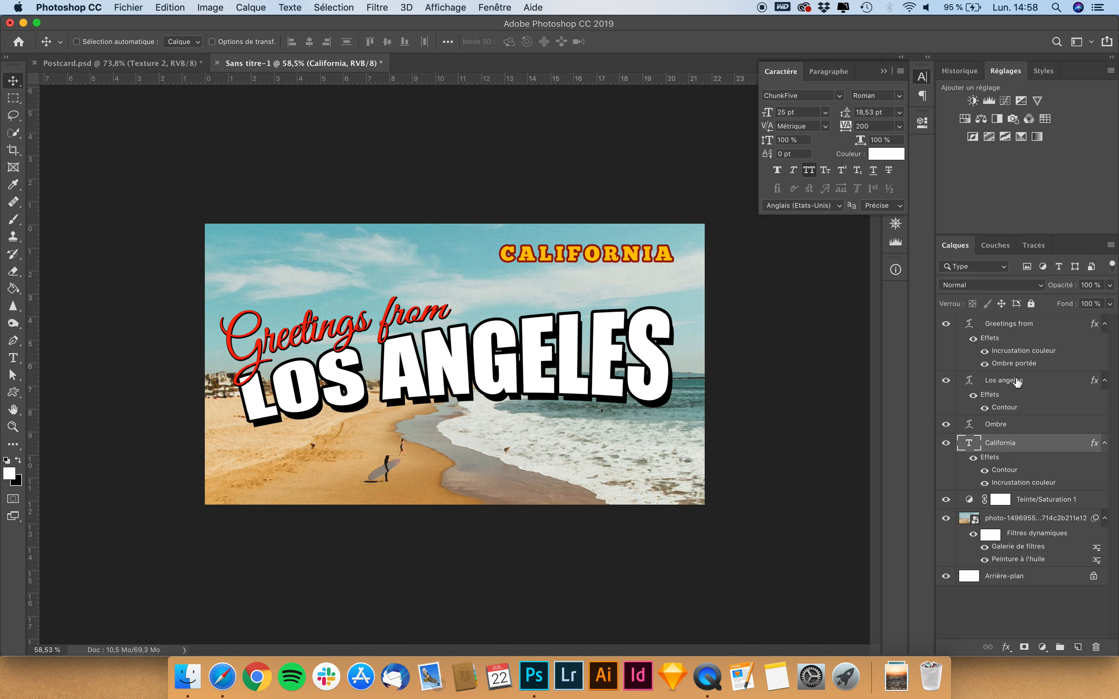
Bring the California layer to the top of the stack and shift the Greetings from, Los Angeles and Ombre layers together slightly down and right.
{"action": "left_click", "coordinate": [1035, 385]}
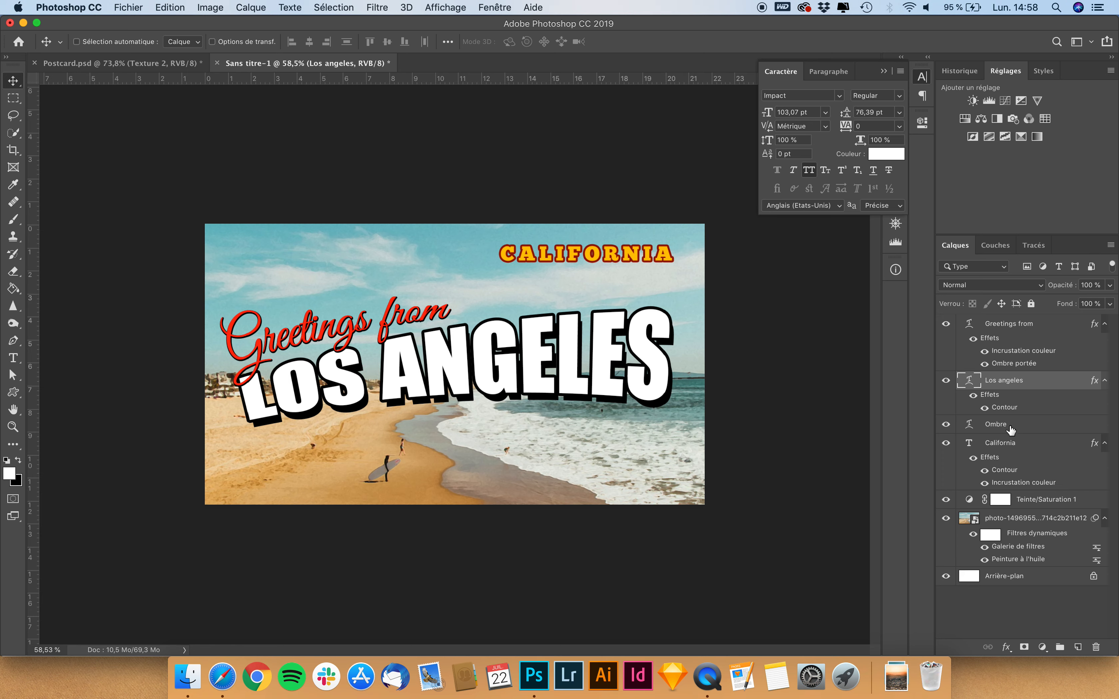
{"action": "left_click_drag", "start_coordinate": [1015, 446], "coordinate": [1040, 324]}
{"action": "left_click", "coordinate": [1014, 385]}
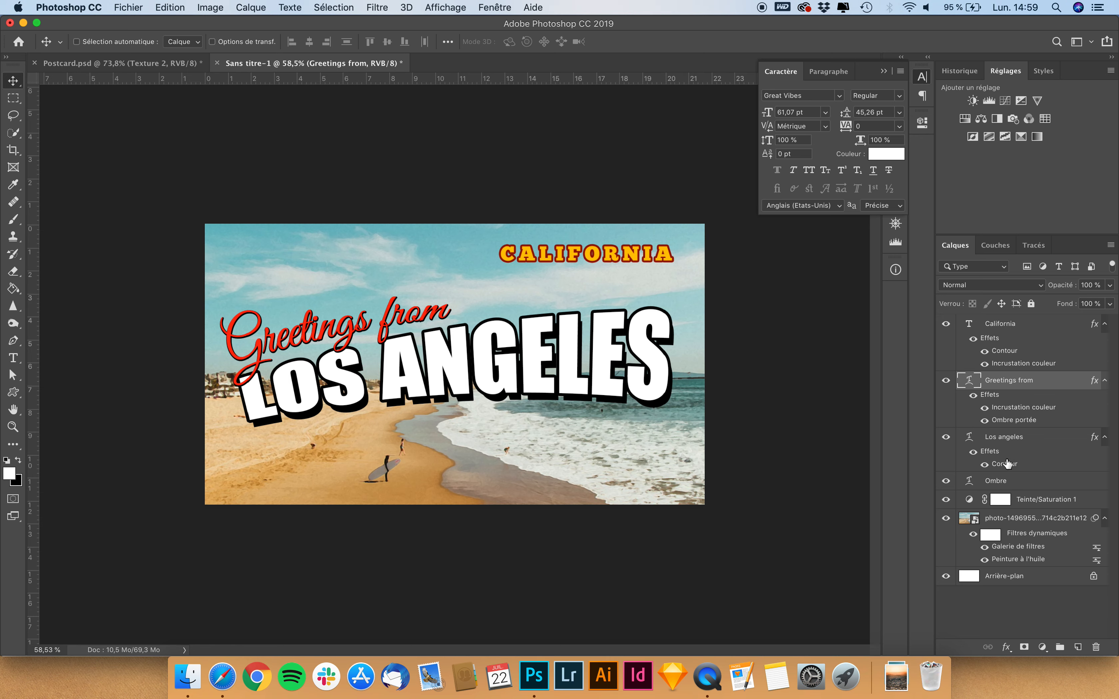
{"action": "left_click", "coordinate": [1018, 484], "text": "shift"}
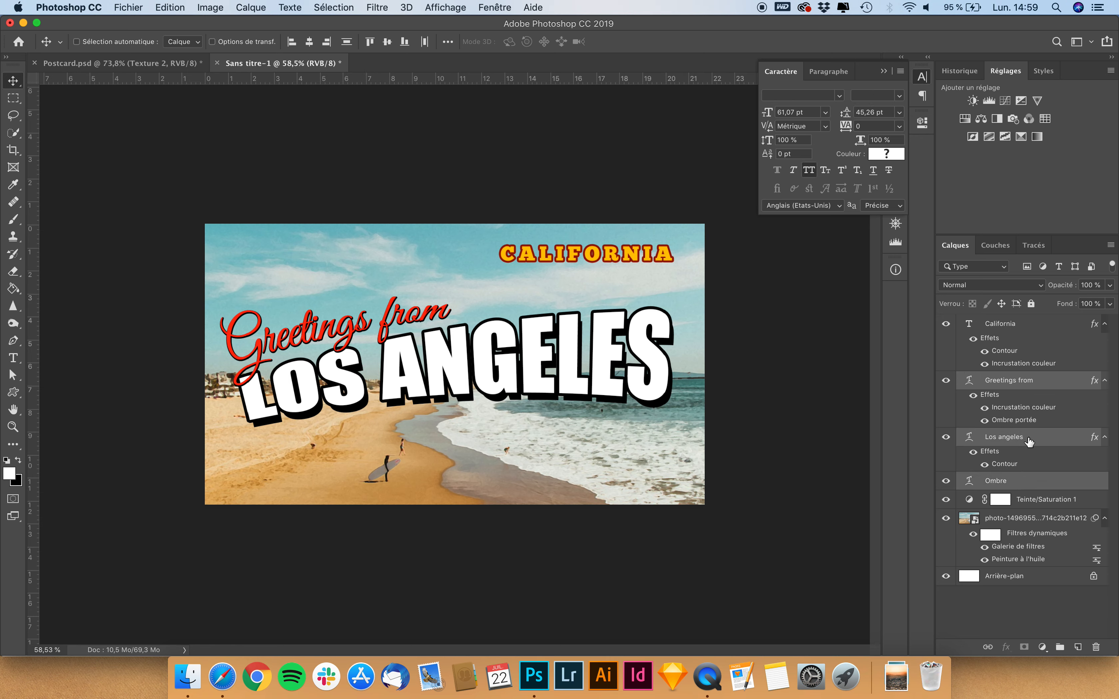
{"action": "left_click_drag", "start_coordinate": [470, 343], "coordinate": [476, 353]}
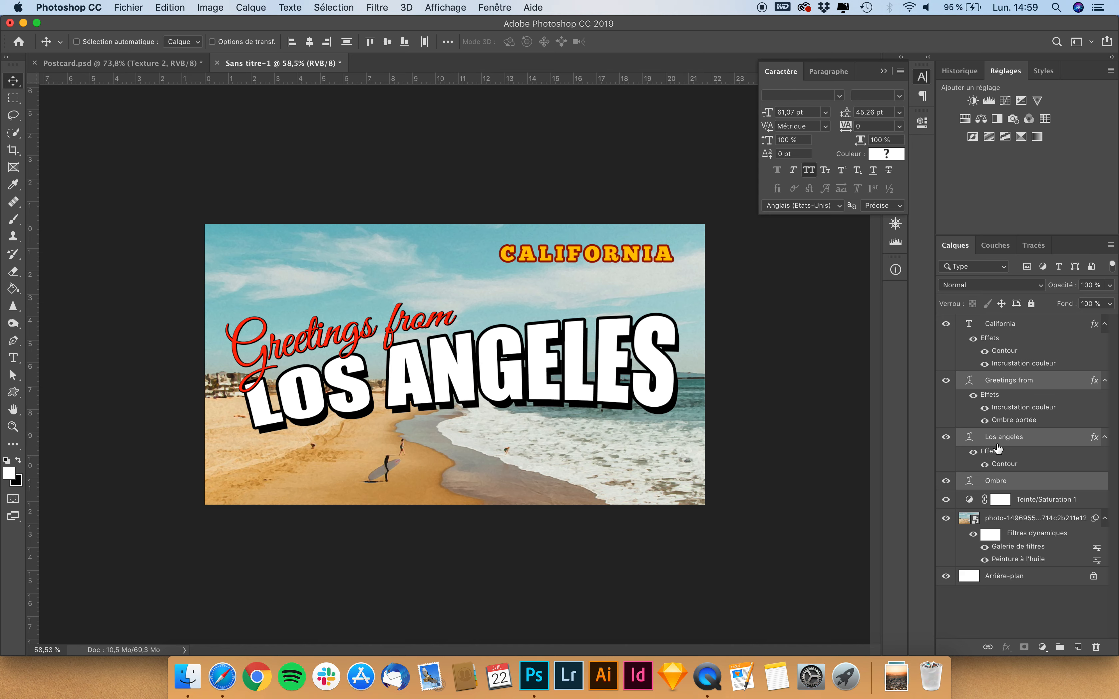
Draw a black rounded rectangle of about 2472 × 1348 px with 30 px corners directly above the photo layer, leaving a narrow margin around it.
{"action": "left_click", "coordinate": [1027, 519]}
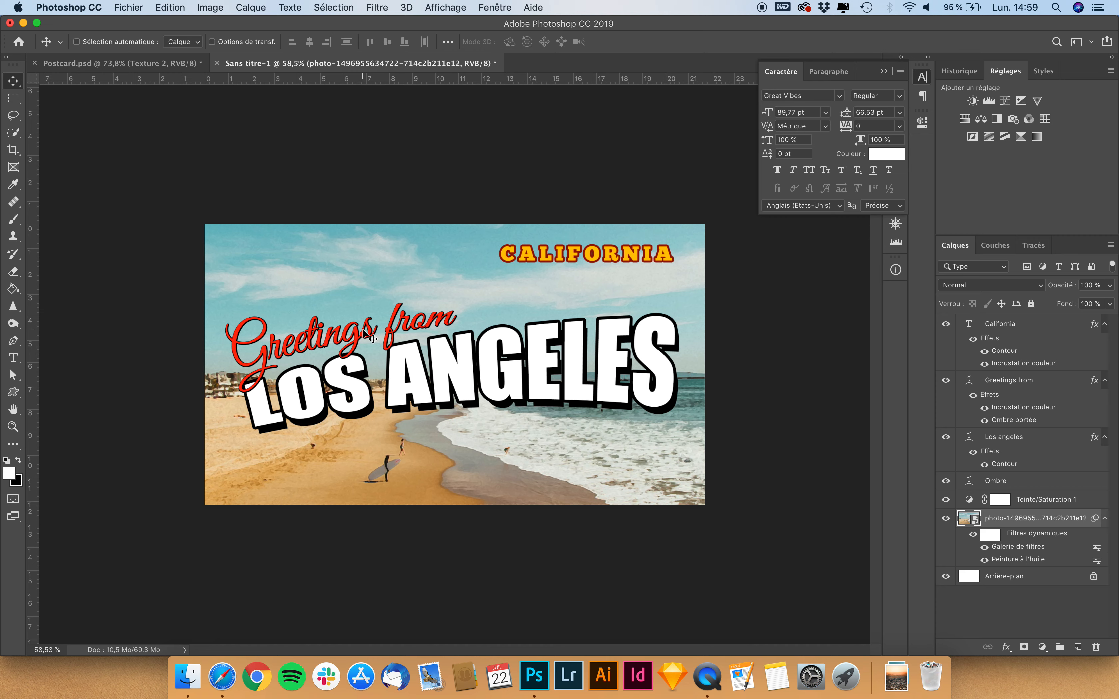
{"action": "scroll", "coordinate": [193, 383], "scroll_direction": "up", "scroll_amount": 2}
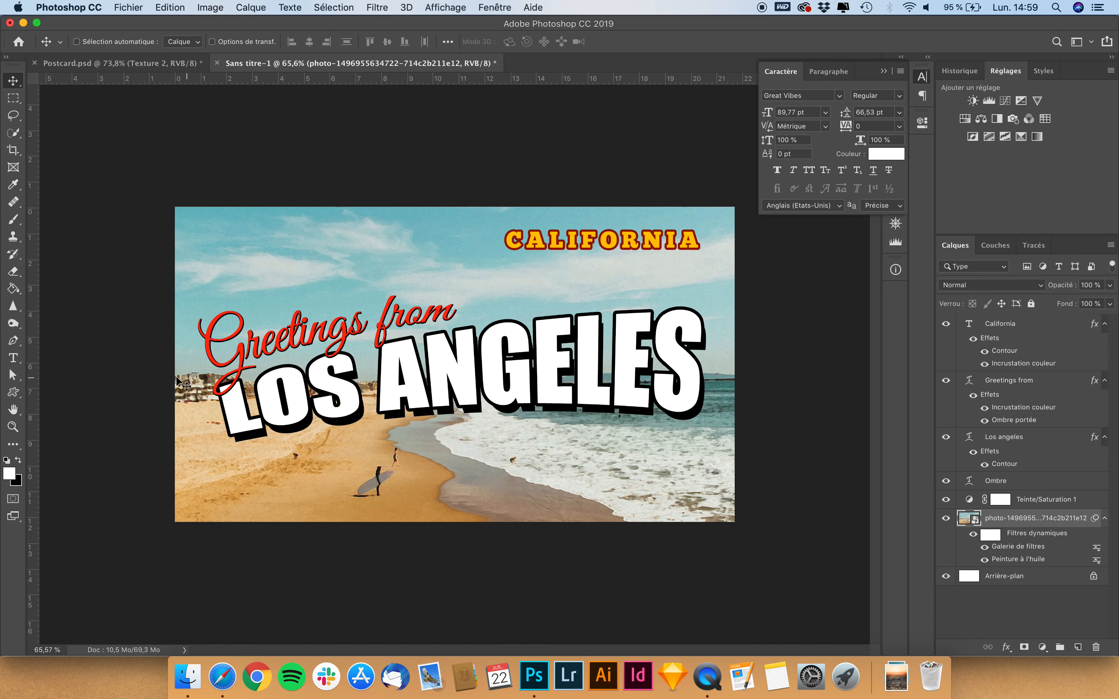
{"action": "left_click", "coordinate": [13, 393]}
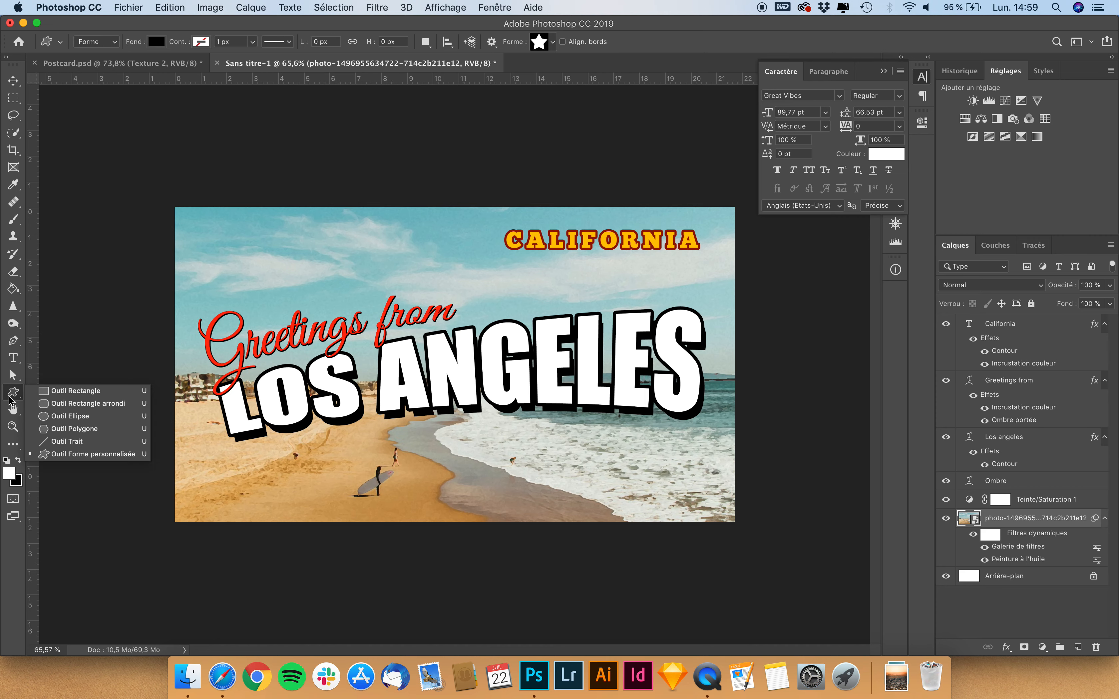
{"action": "left_click", "coordinate": [66, 404]}
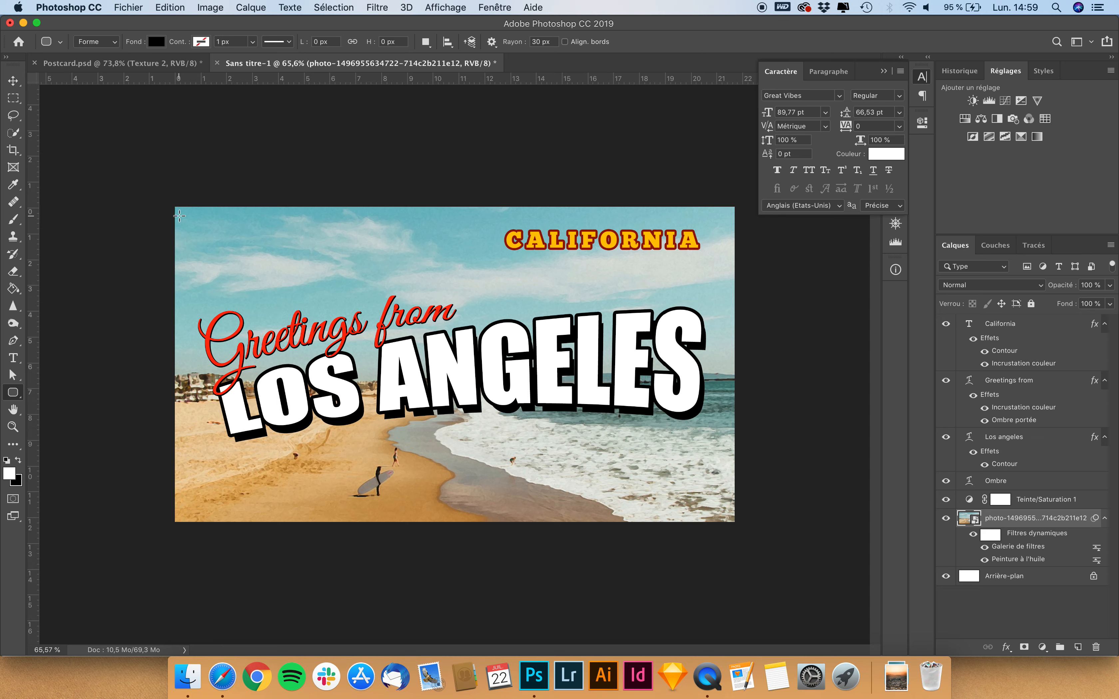
{"action": "left_click_drag", "start_coordinate": [183, 214], "coordinate": [723, 511]}
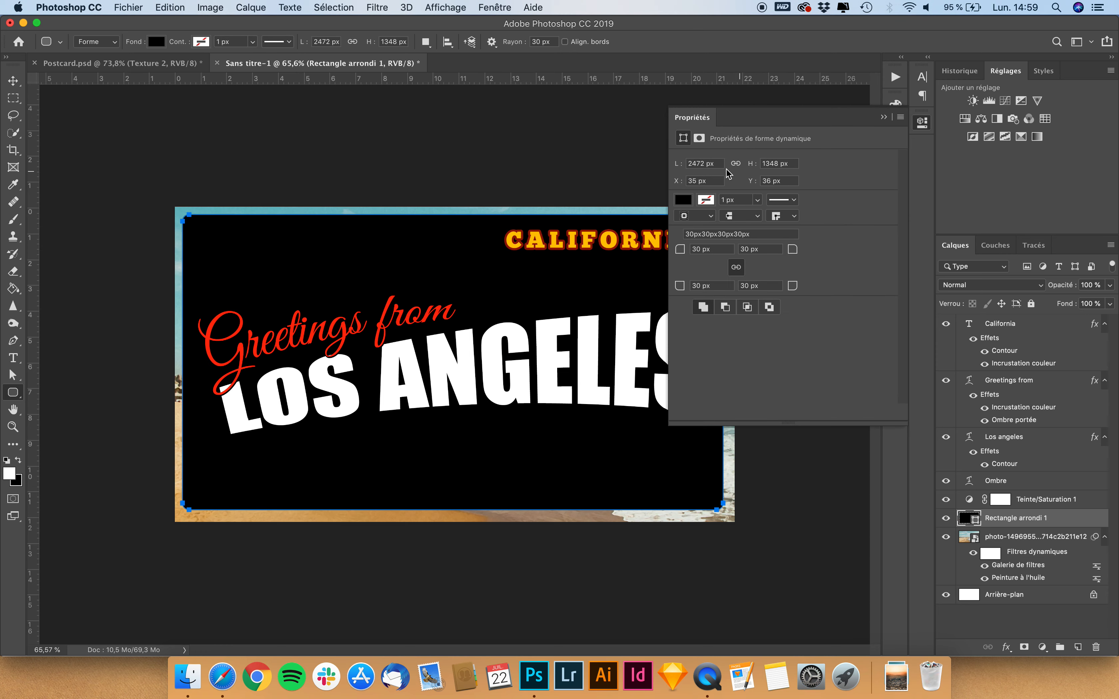
{"action": "double_click", "coordinate": [765, 248]}
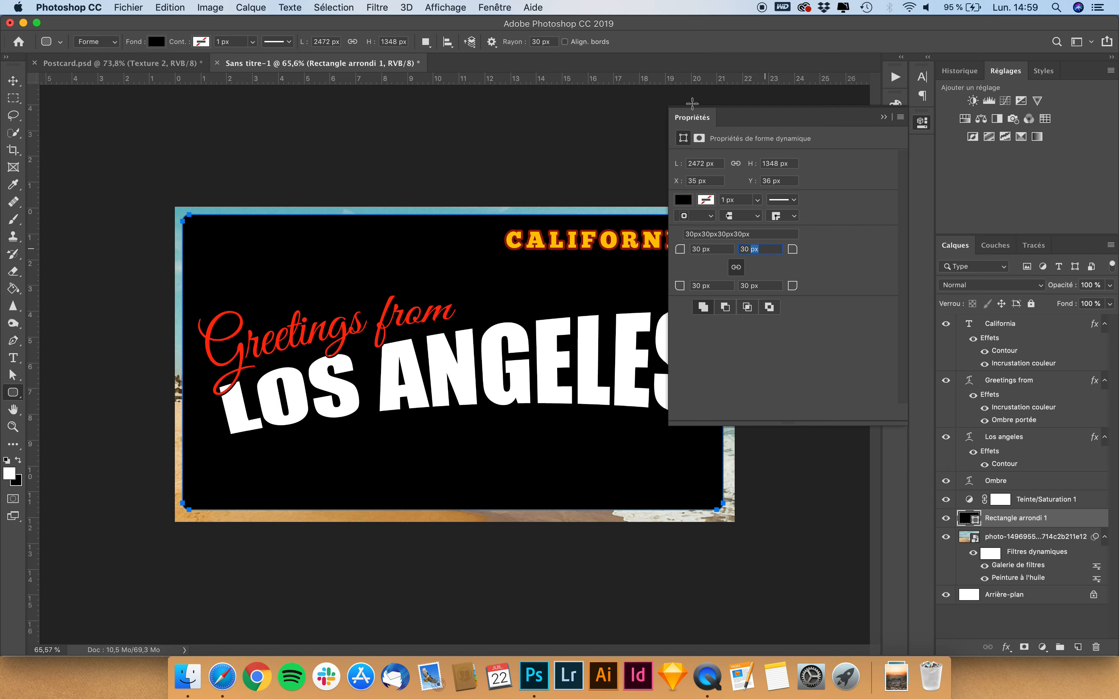
{"action": "left_click", "coordinate": [692, 117]}
Select the whole canvas and centre the rounded rectangle on it horizontally and vertically, ignoring the blocked-applications alert.
{"action": "left_click", "coordinate": [21, 81]}
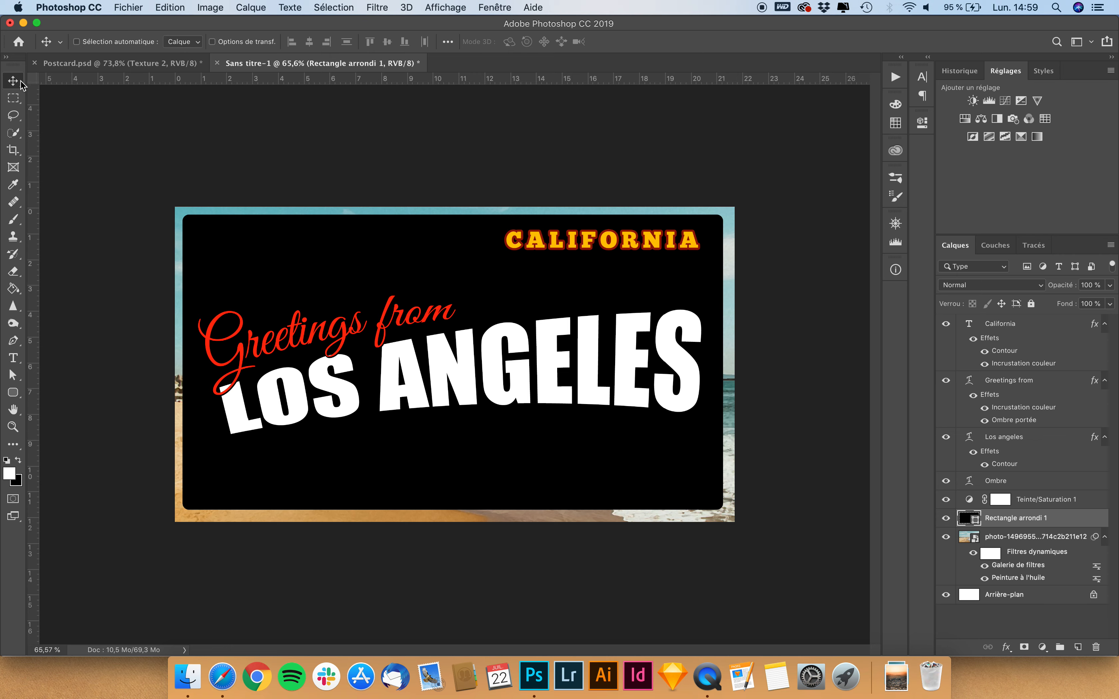
{"action": "key", "text": "super"}
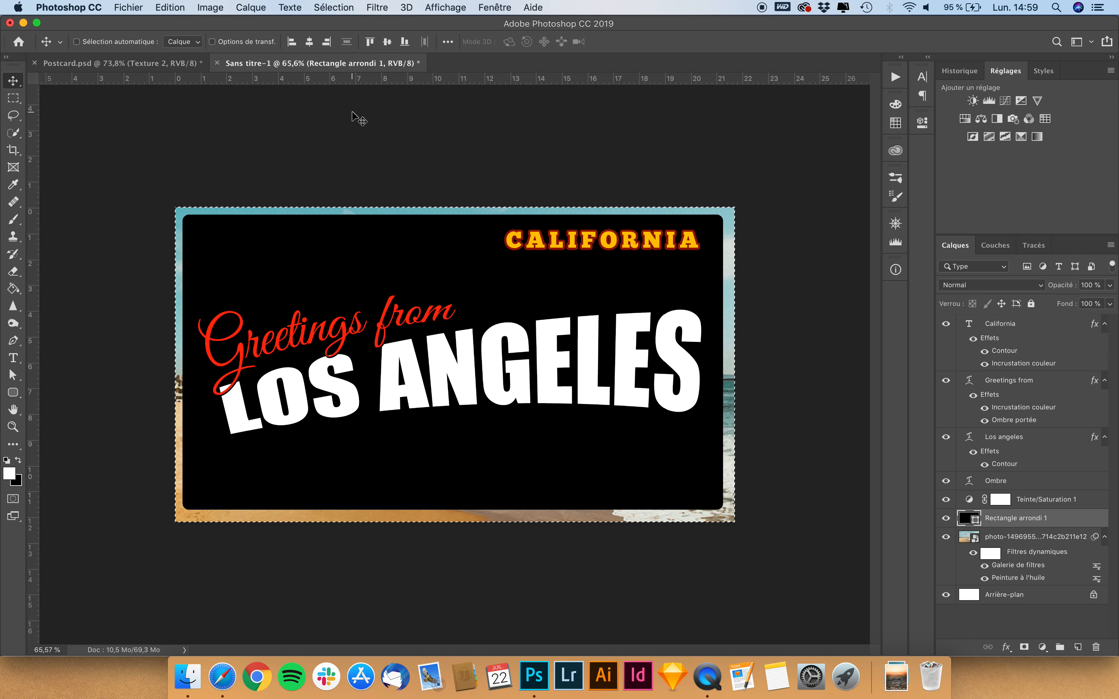
{"action": "left_click", "coordinate": [310, 43]}
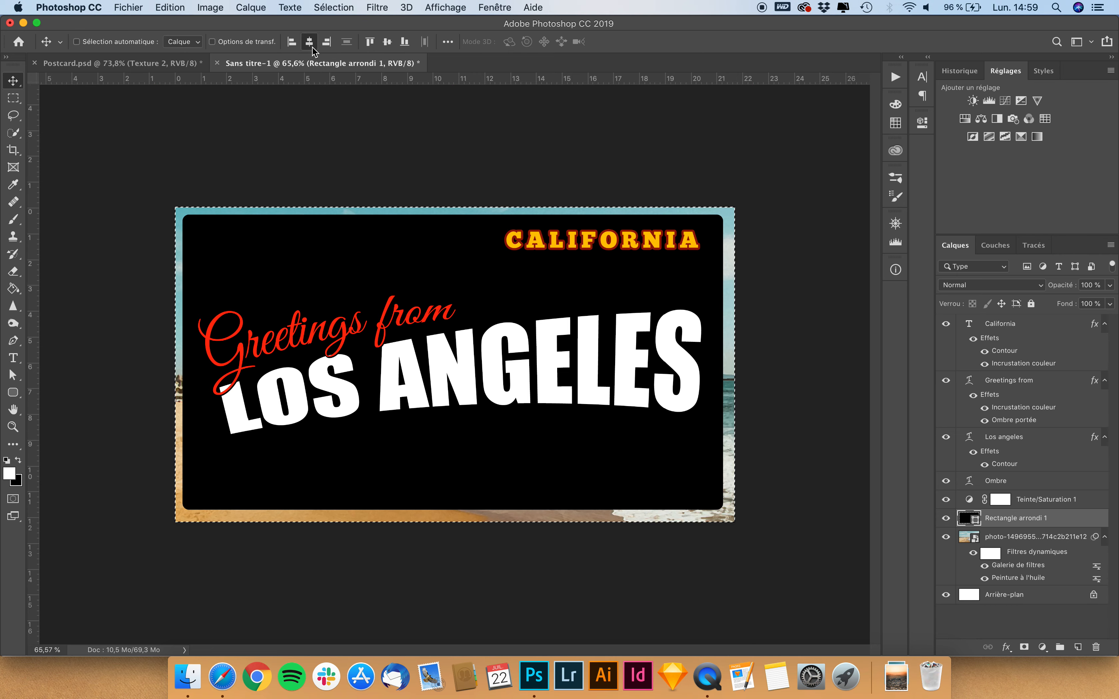
{"action": "left_click", "coordinate": [388, 43]}
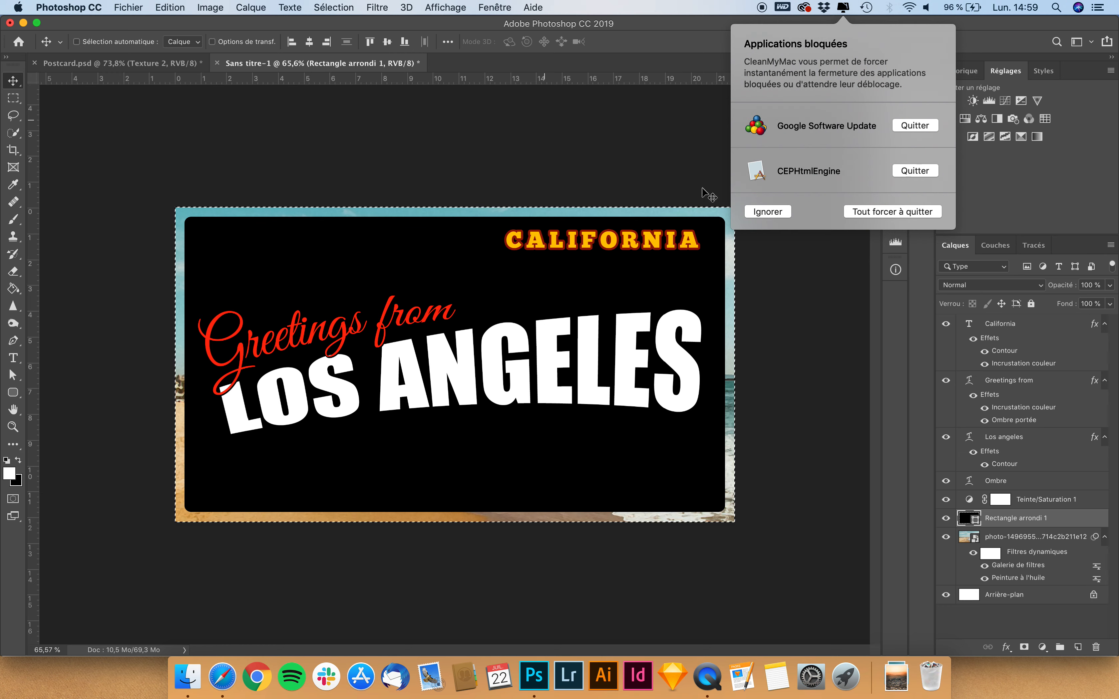
{"action": "left_click", "coordinate": [767, 213]}
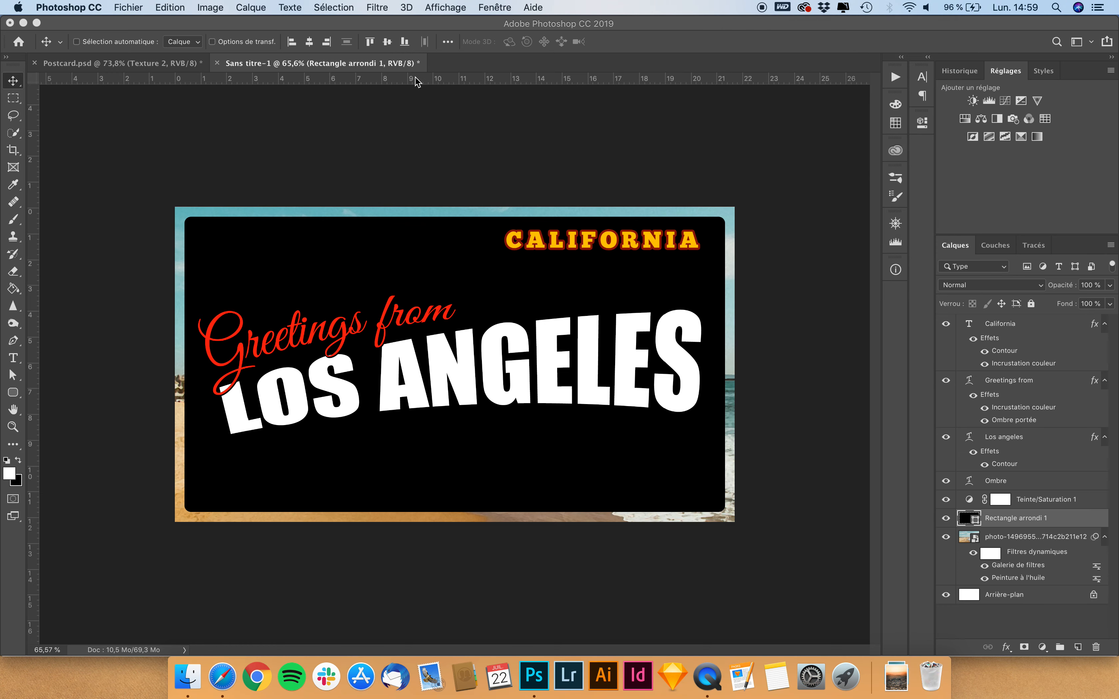
{"action": "key", "text": "super+a"}
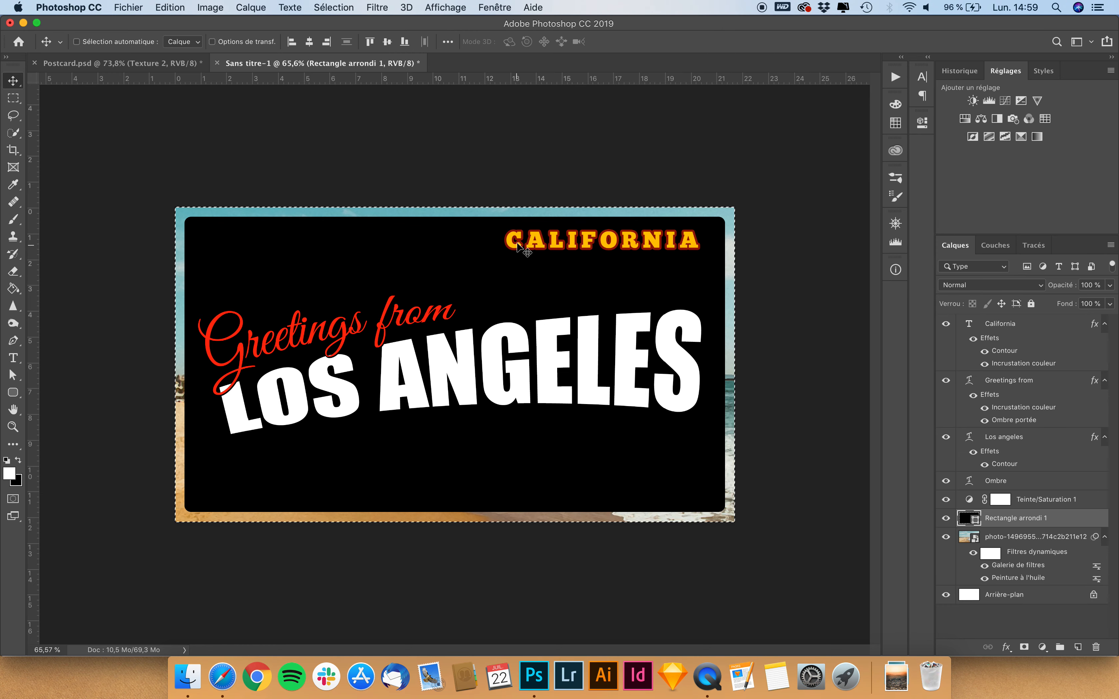
{"action": "key", "text": "super"}
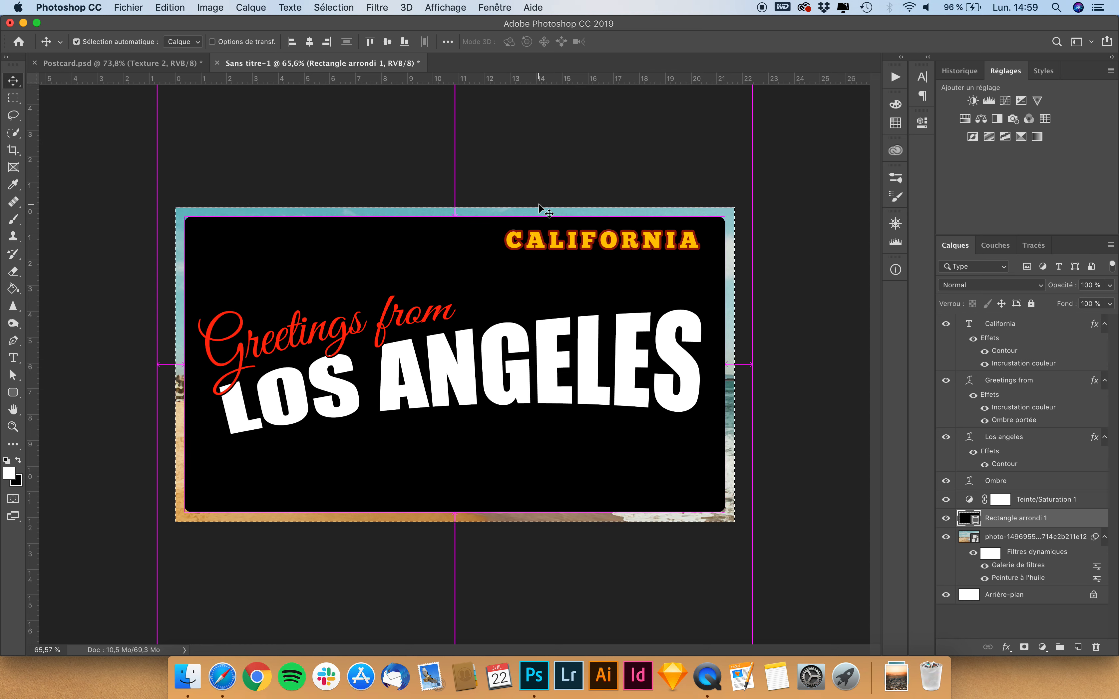
Load the rounded rectangle's outline as a selection, create a new layer above it and invert the selection to the outer margin.
{"action": "key", "text": "super+d"}
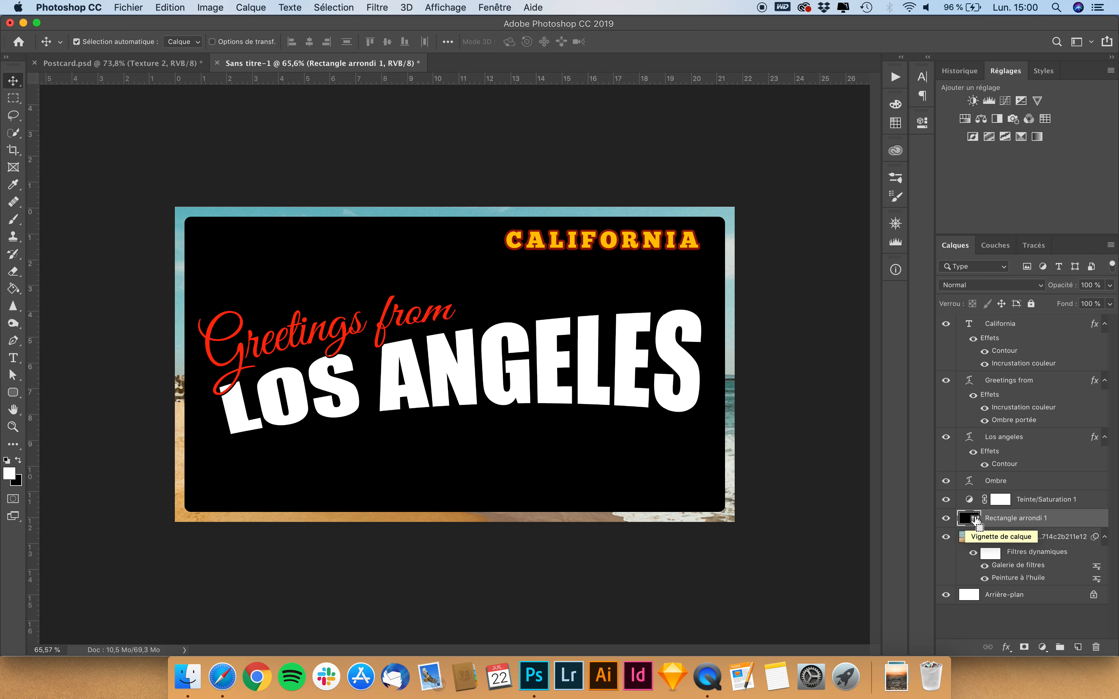
{"action": "left_click", "coordinate": [972, 522], "text": "super"}
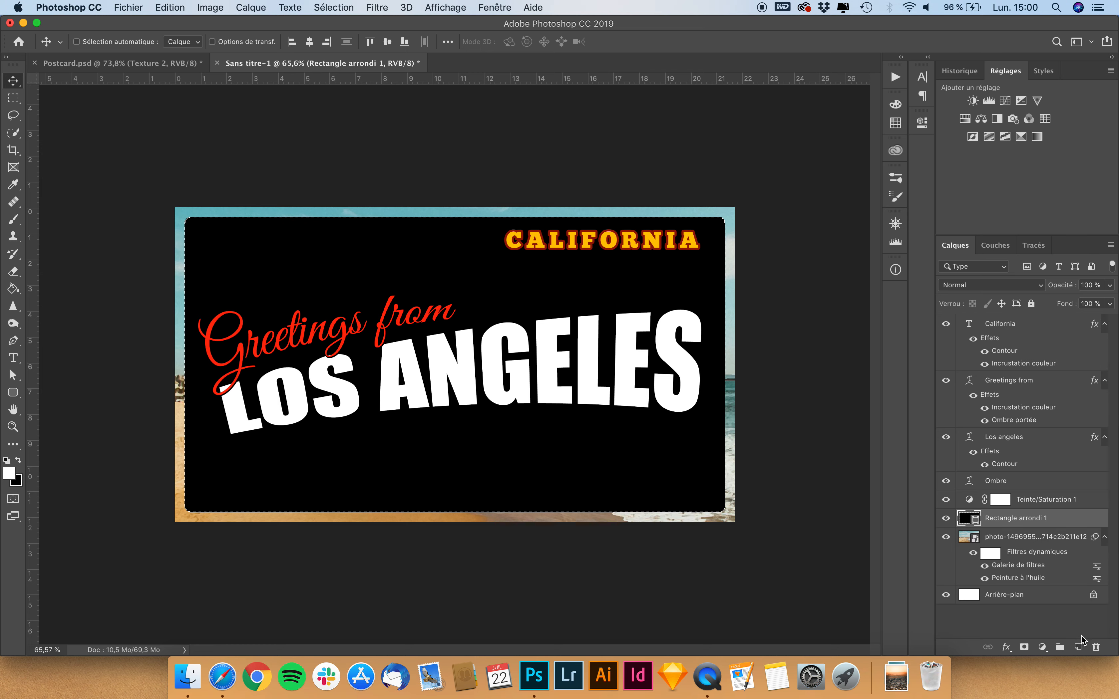
{"action": "left_click", "coordinate": [1079, 647]}
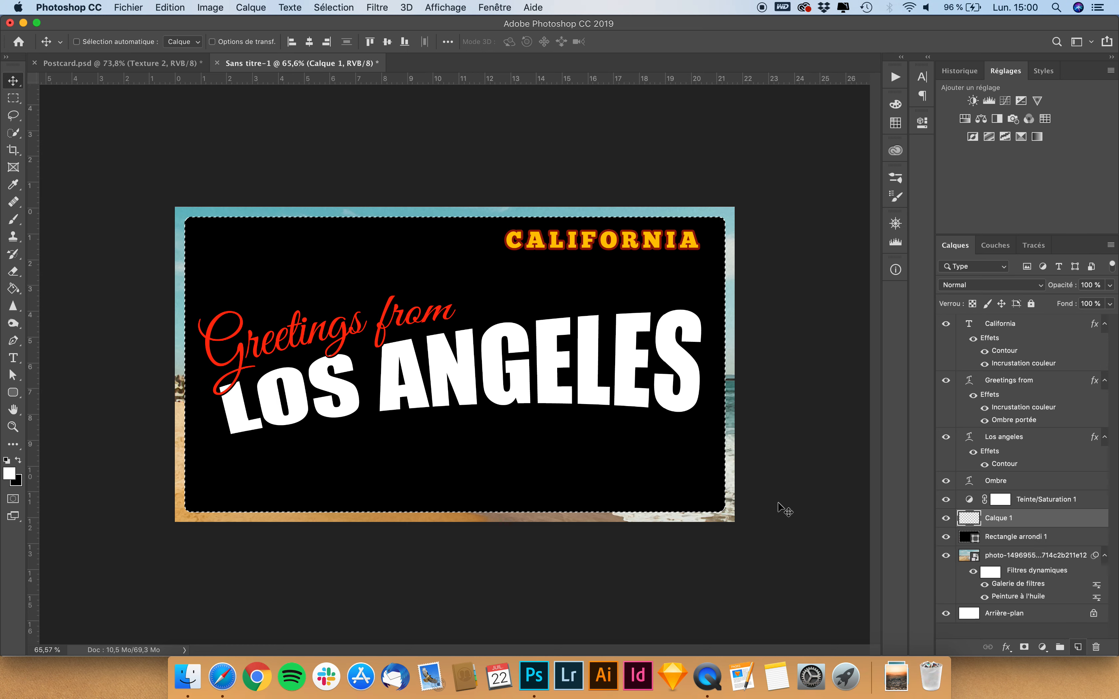
{"action": "left_click", "coordinate": [334, 7]}
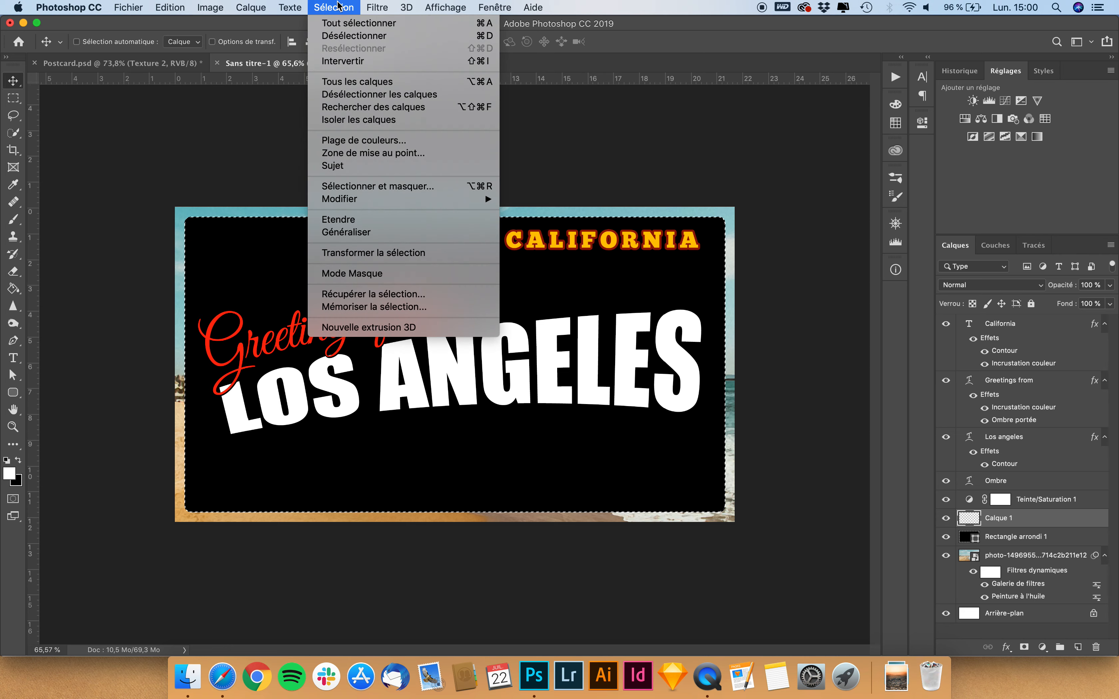
{"action": "left_click", "coordinate": [340, 65]}
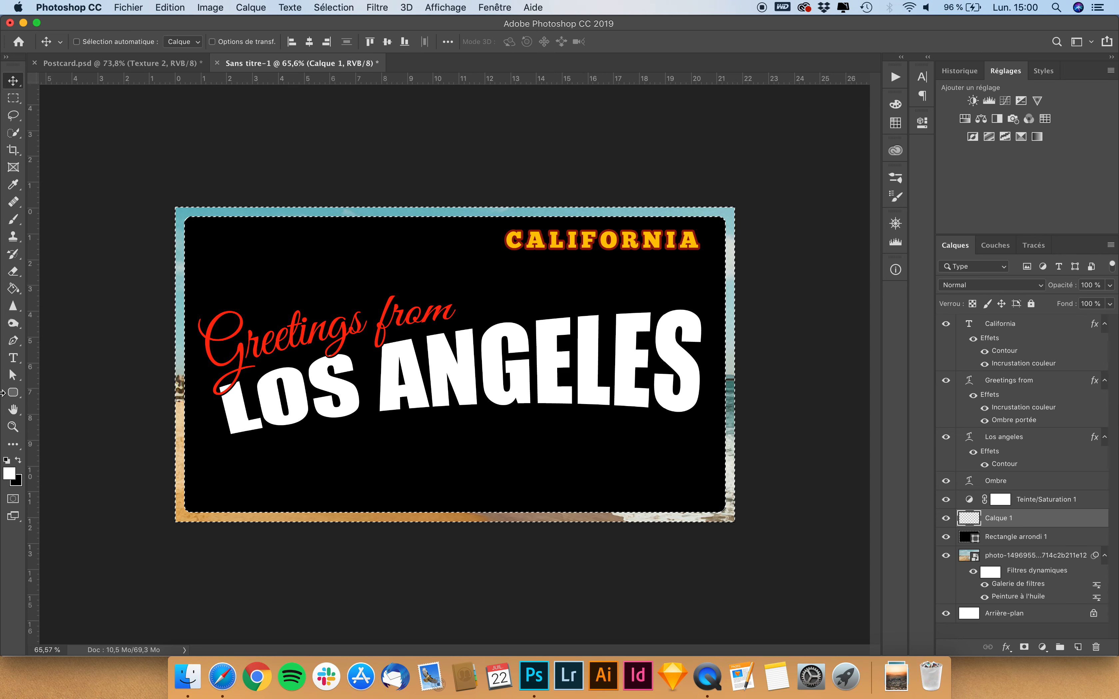
Fill the selected outer margin with white (ffffff) on the new layer using the Paint Bucket, and deselect.
{"action": "left_click", "coordinate": [18, 290]}
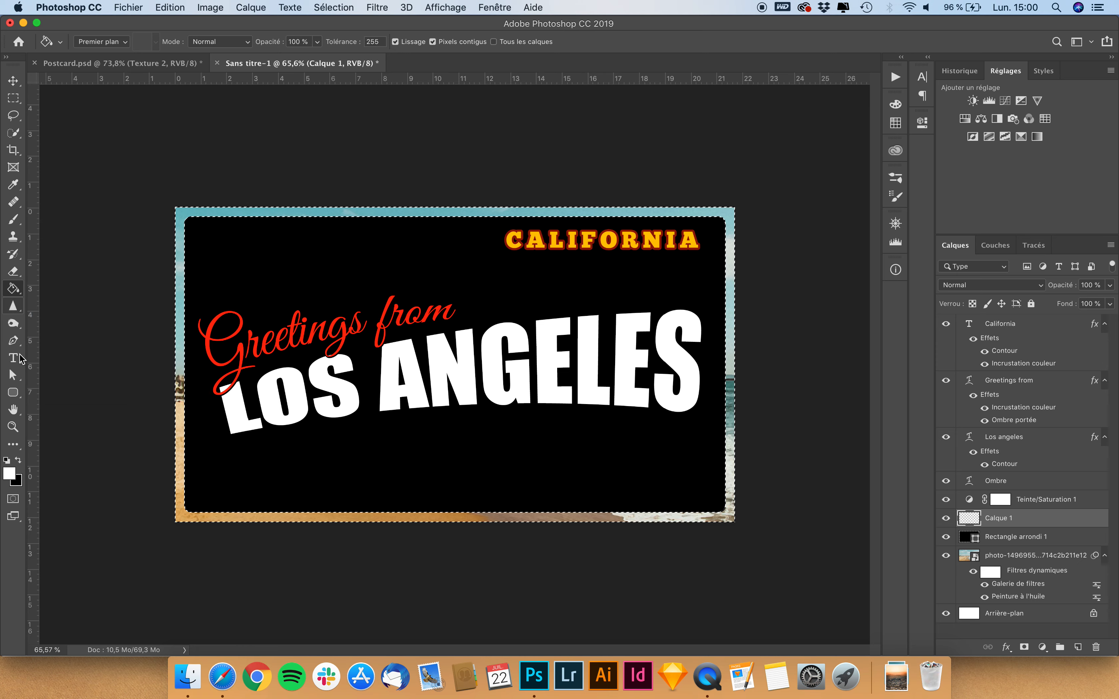
{"action": "left_click", "coordinate": [9, 472]}
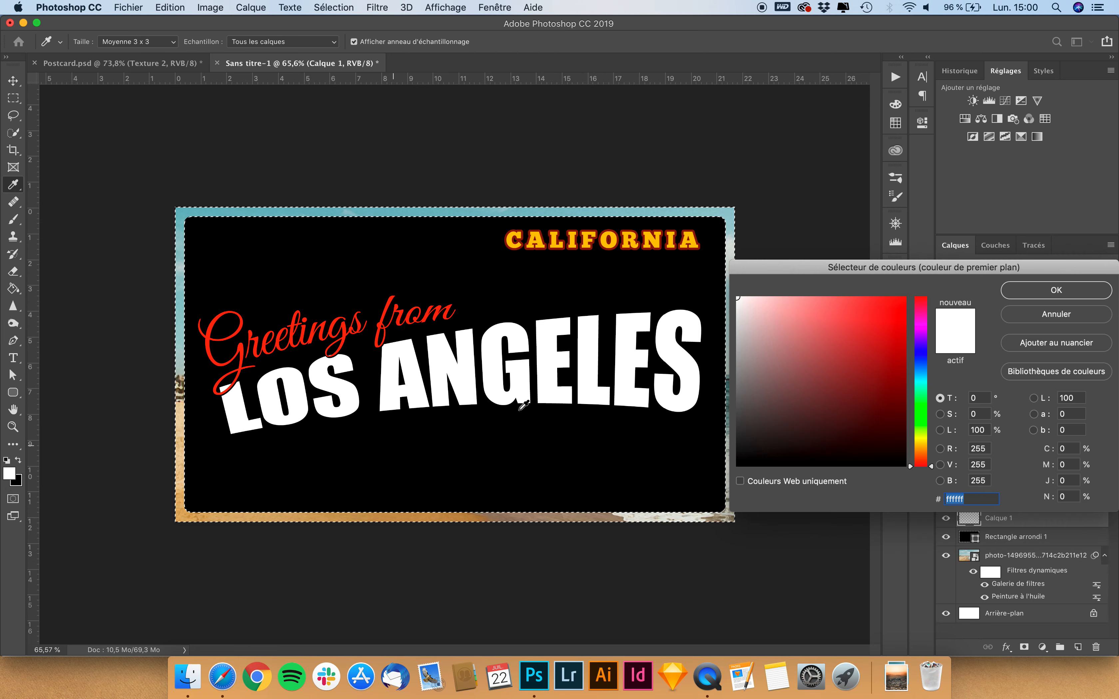
{"action": "key", "text": "Return"}
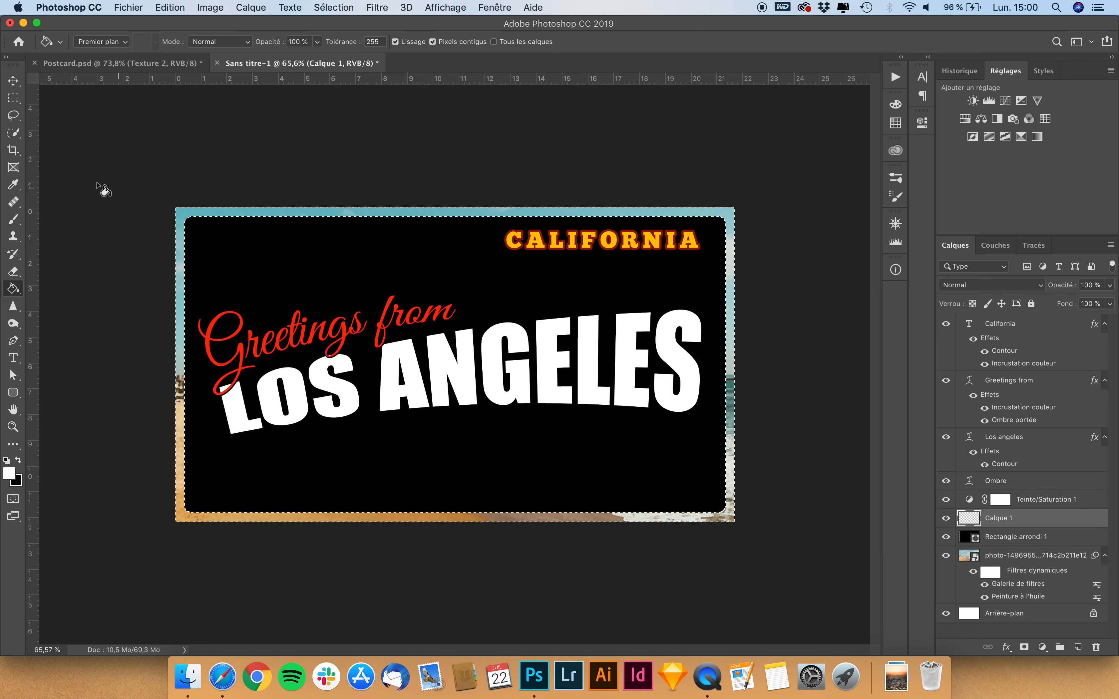
{"action": "left_click", "coordinate": [182, 217]}
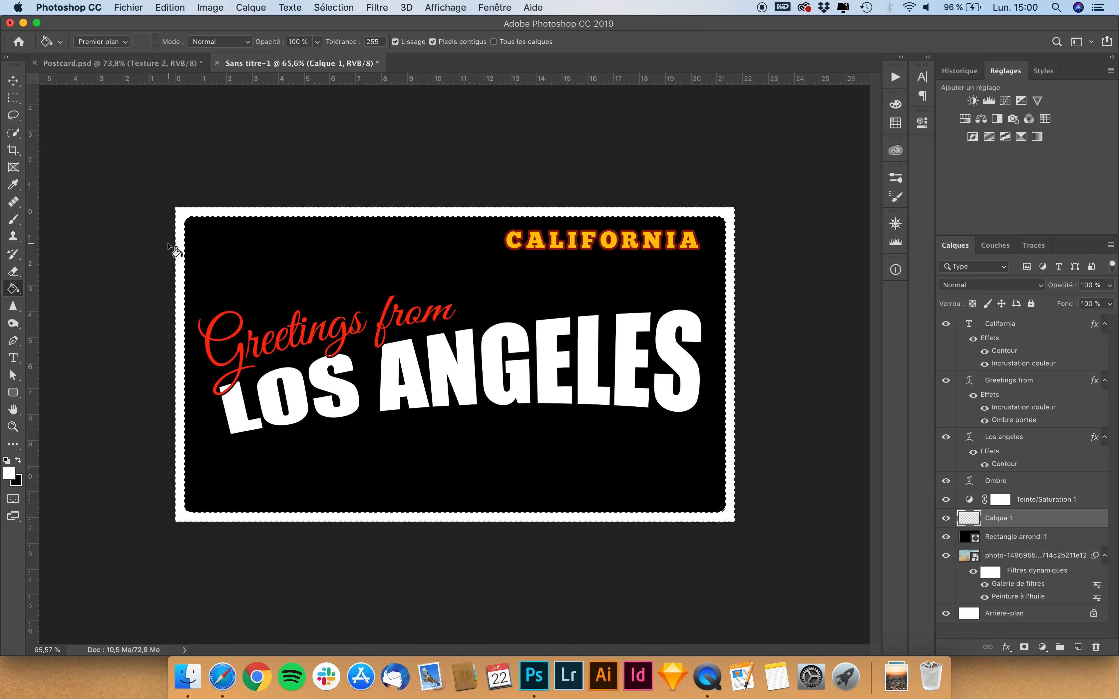
{"action": "key", "text": "super+d"}
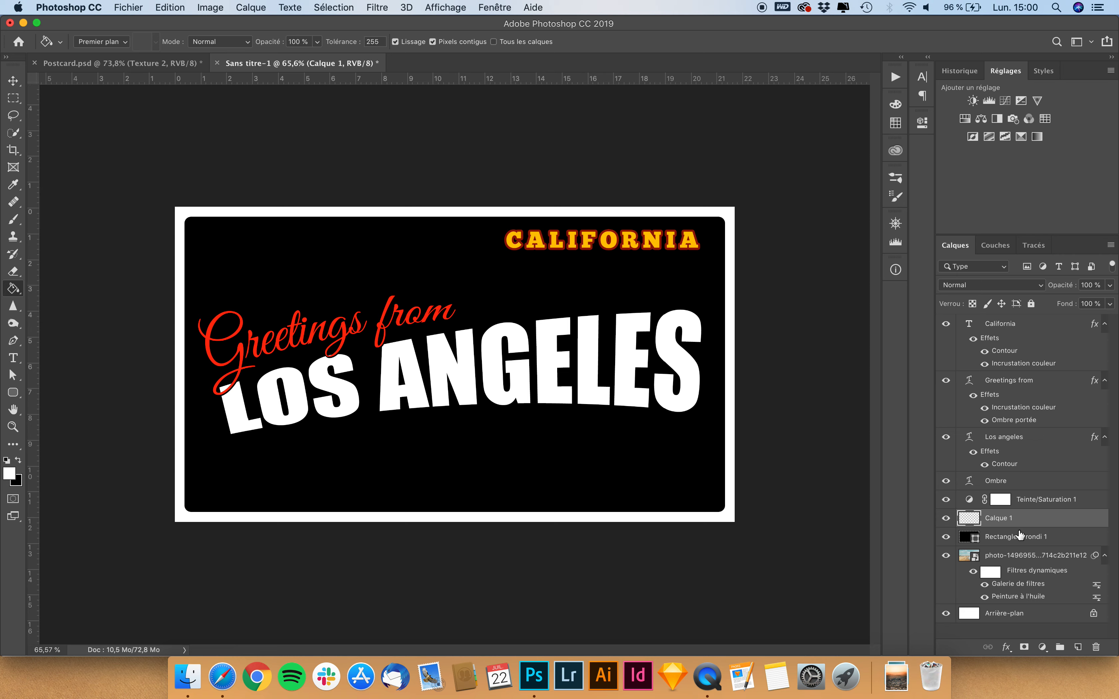
Delete the black rounded rectangle layer and rename the white frame layer to Contour.
{"action": "left_click", "coordinate": [1011, 539]}
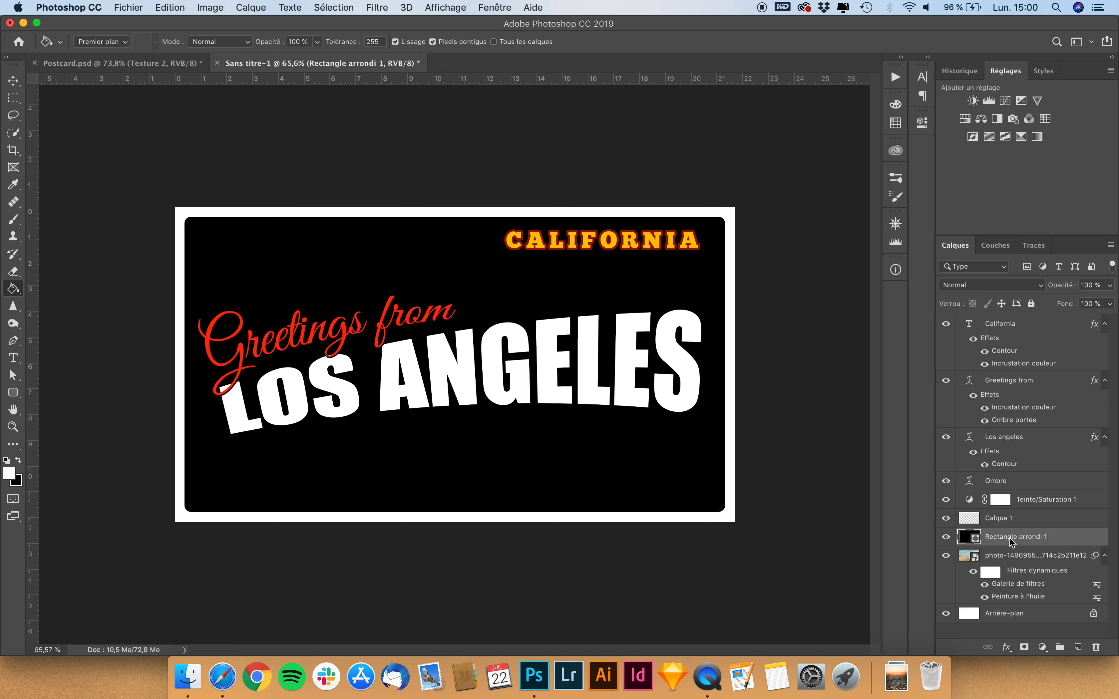
{"action": "key", "text": "Delete"}
{"action": "double_click", "coordinate": [1001, 518]}
{"action": "type", "text": "Contour"}
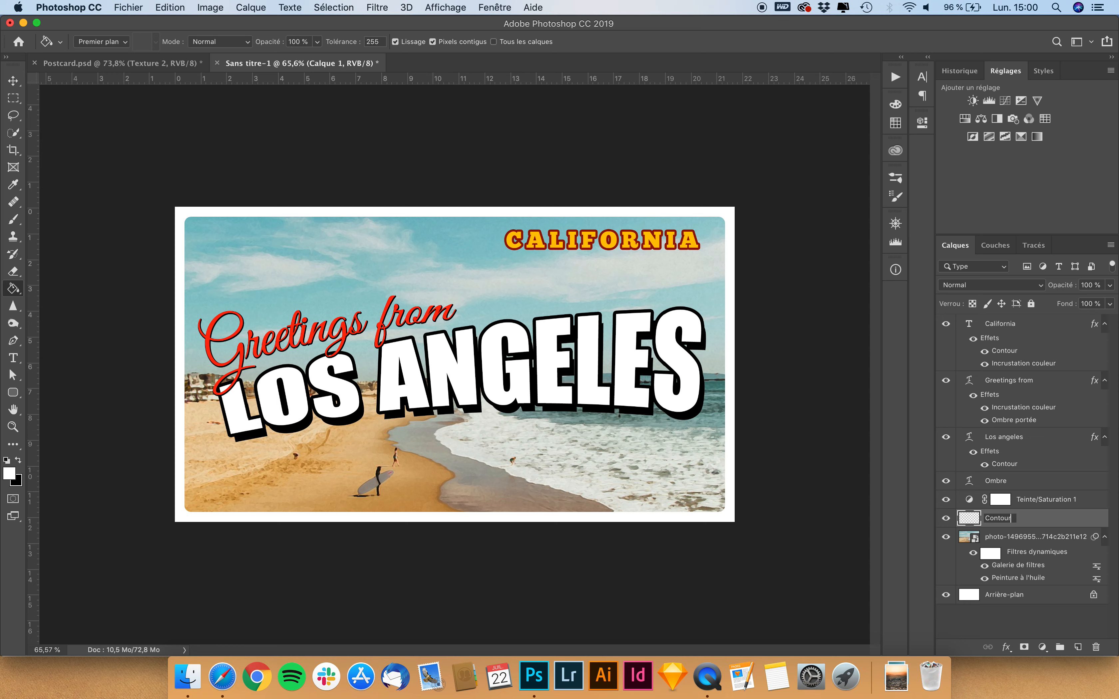
{"action": "key", "text": "Return"}
{"action": "left_click", "coordinate": [6, 83]}
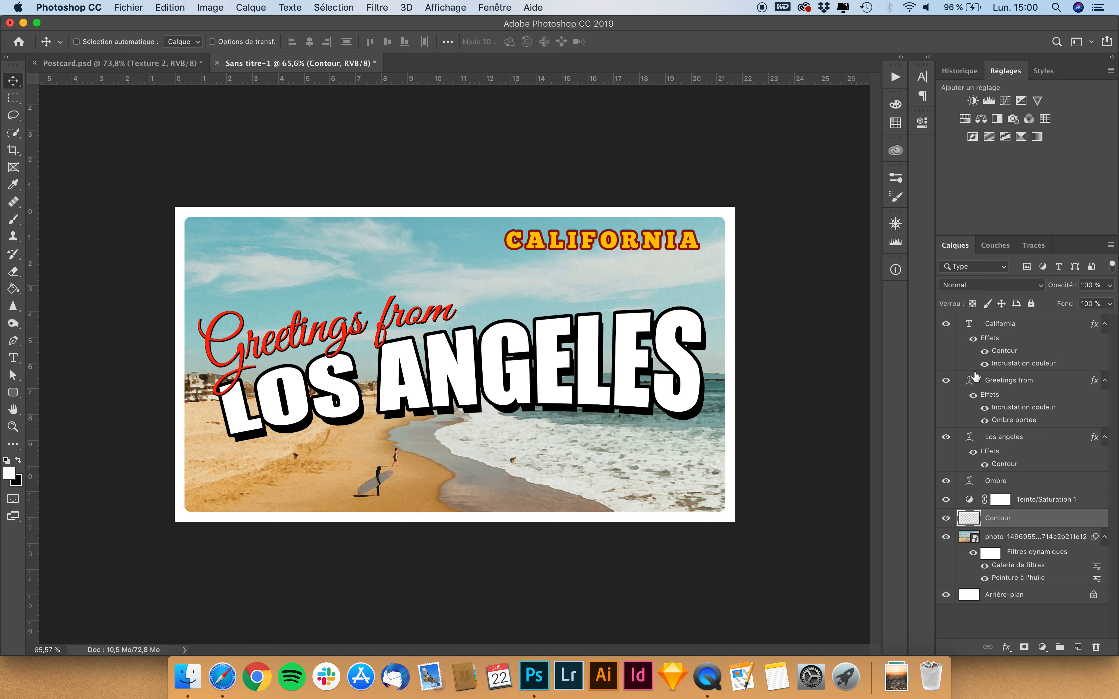
Place the 2618425.jpg concrete texture from the textura-pared-wheathered folder into the postcard above the California layer.
{"action": "left_click", "coordinate": [1025, 326]}
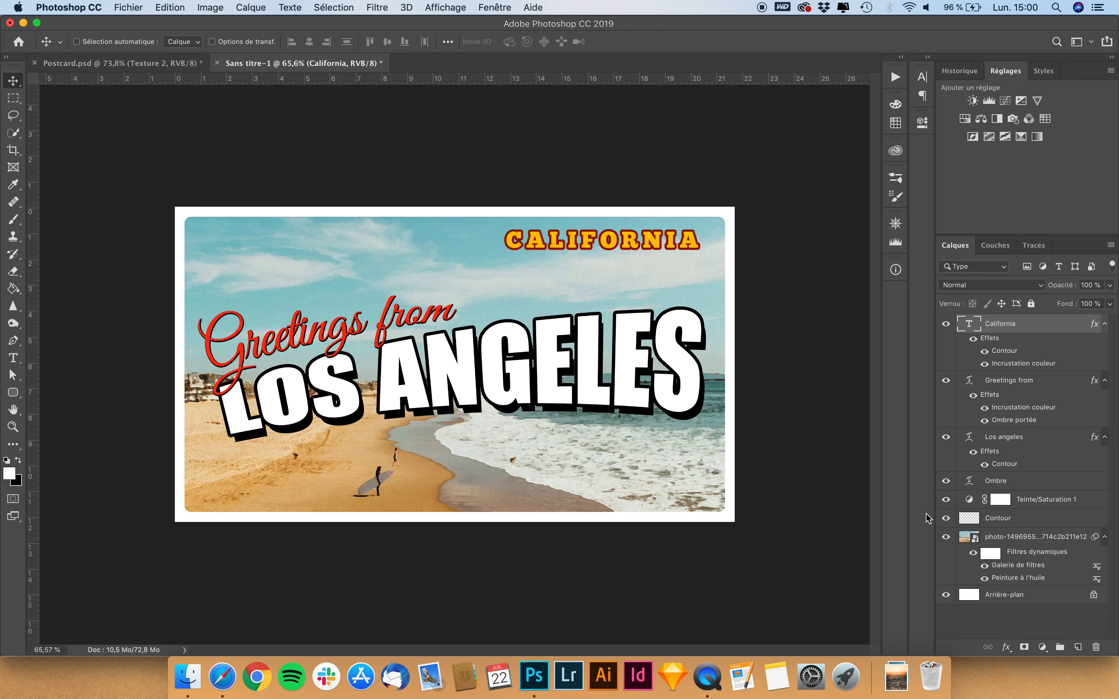
{"action": "left_click", "coordinate": [895, 676]}
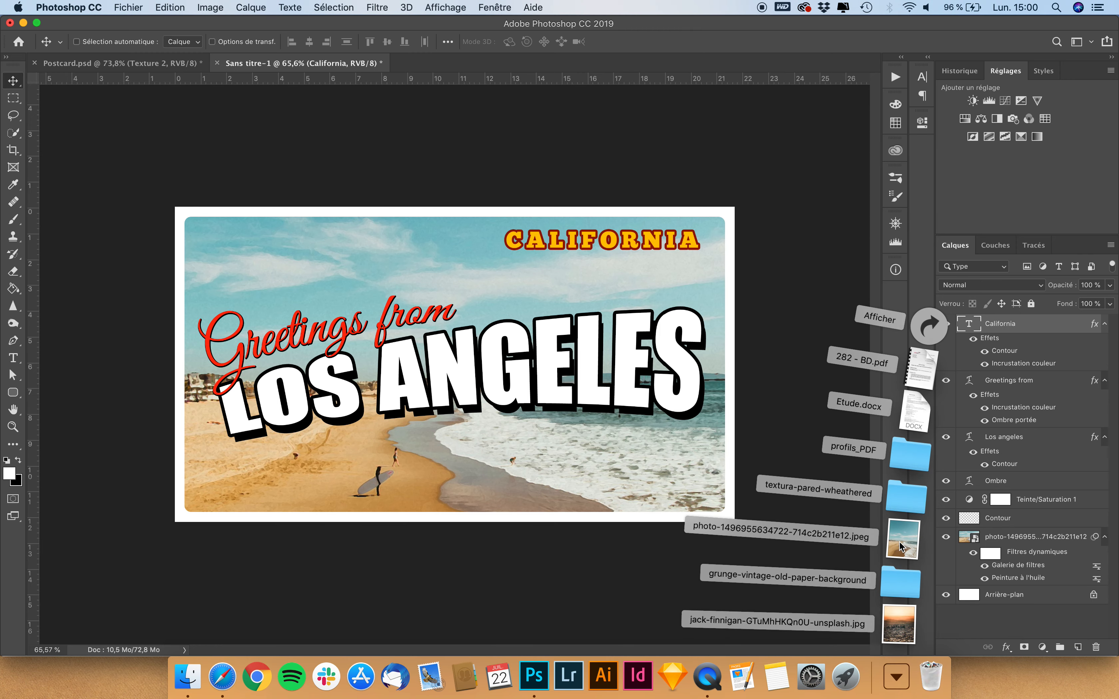
{"action": "left_click", "coordinate": [901, 502]}
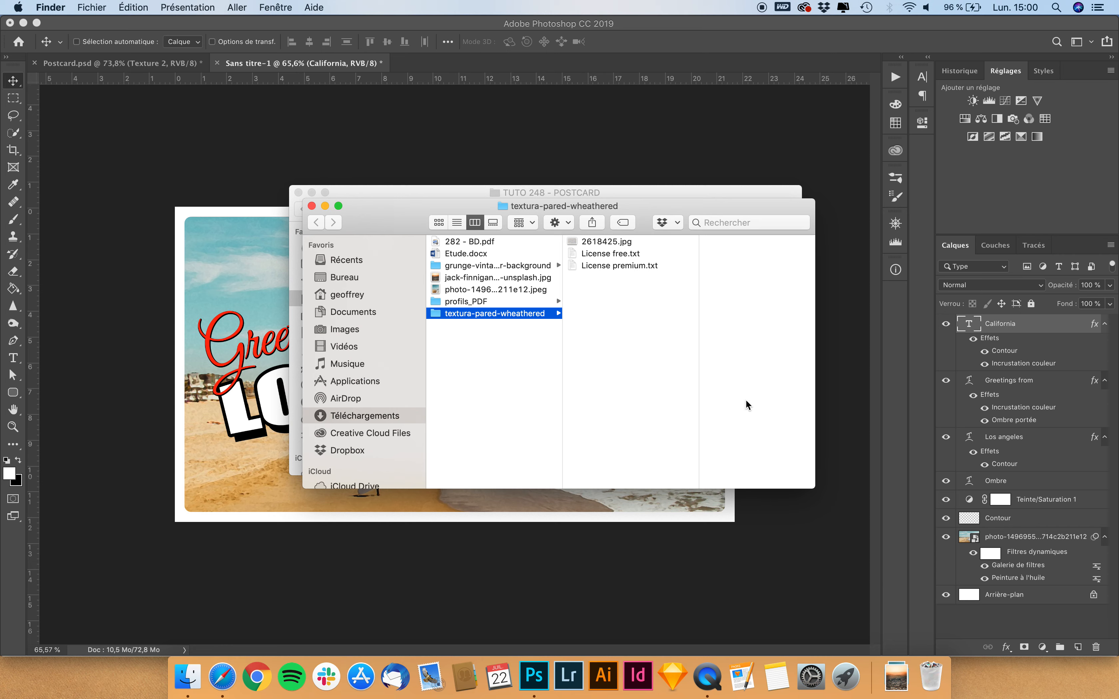
{"action": "left_click", "coordinate": [613, 241]}
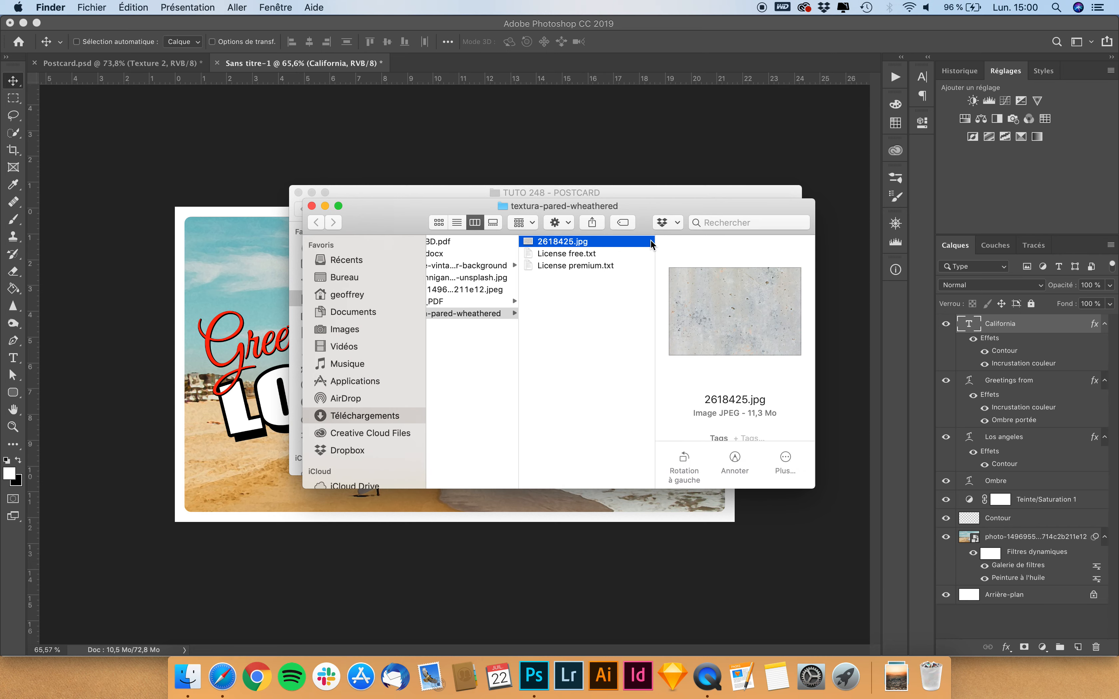
{"action": "left_click_drag", "start_coordinate": [607, 241], "coordinate": [250, 265]}
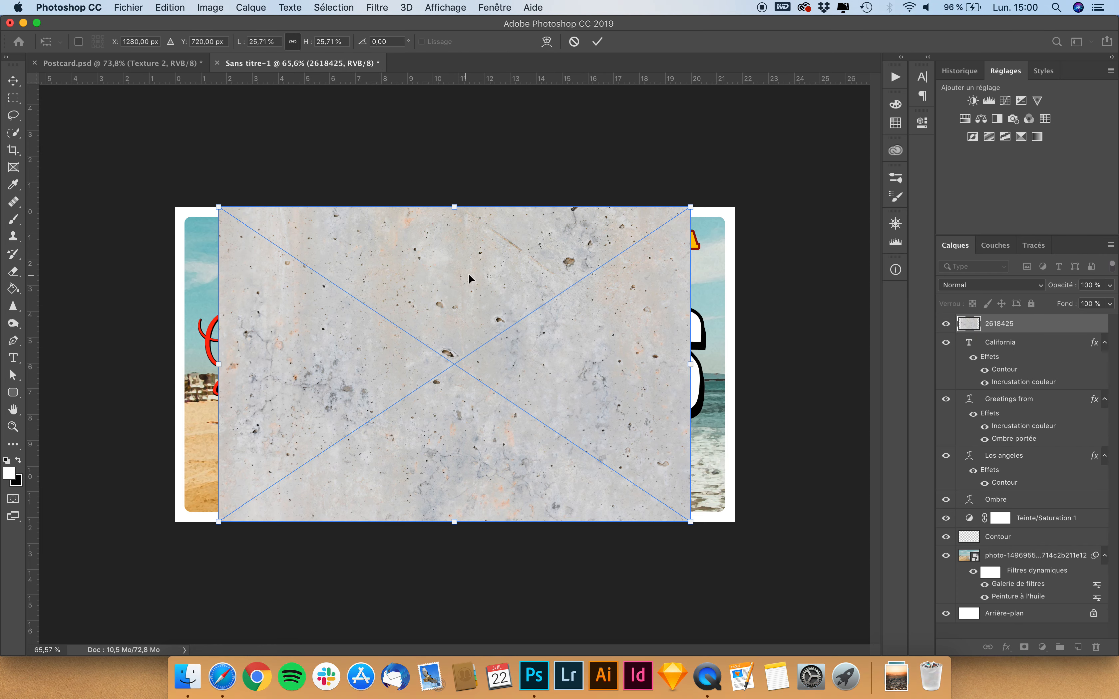
Enlarge the concrete texture to 32.18% so it covers the whole canvas, and set its blend mode to Produit.
{"action": "left_click_drag", "start_coordinate": [693, 205], "coordinate": [746, 156]}
{"action": "key", "text": "Return"}
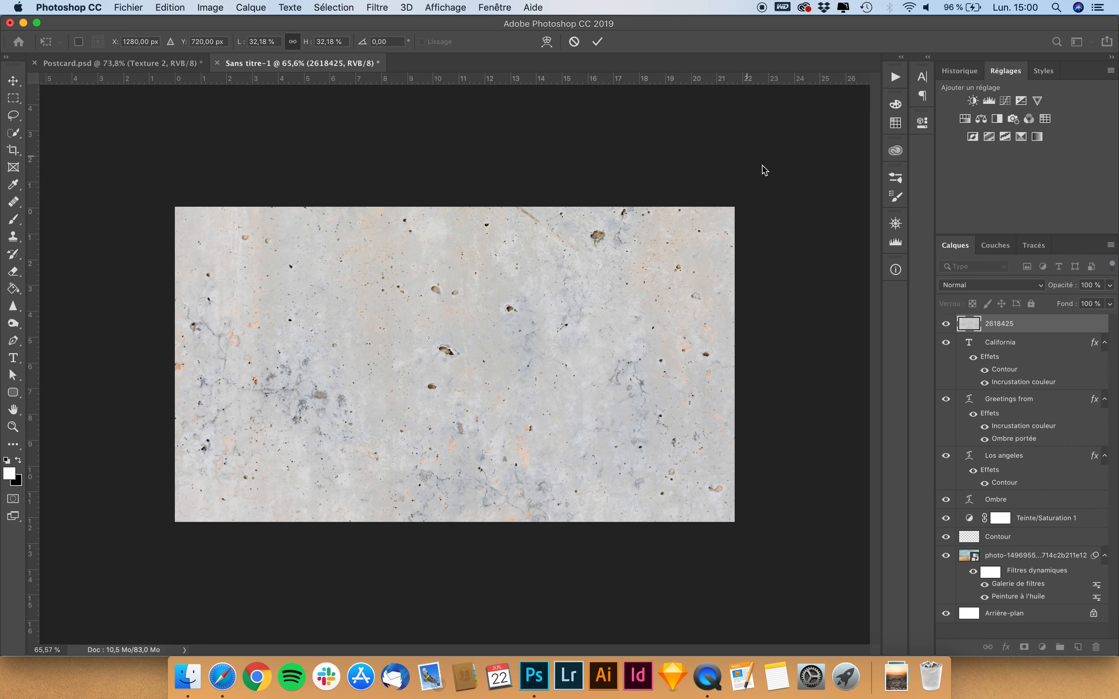
{"action": "left_click", "coordinate": [973, 285]}
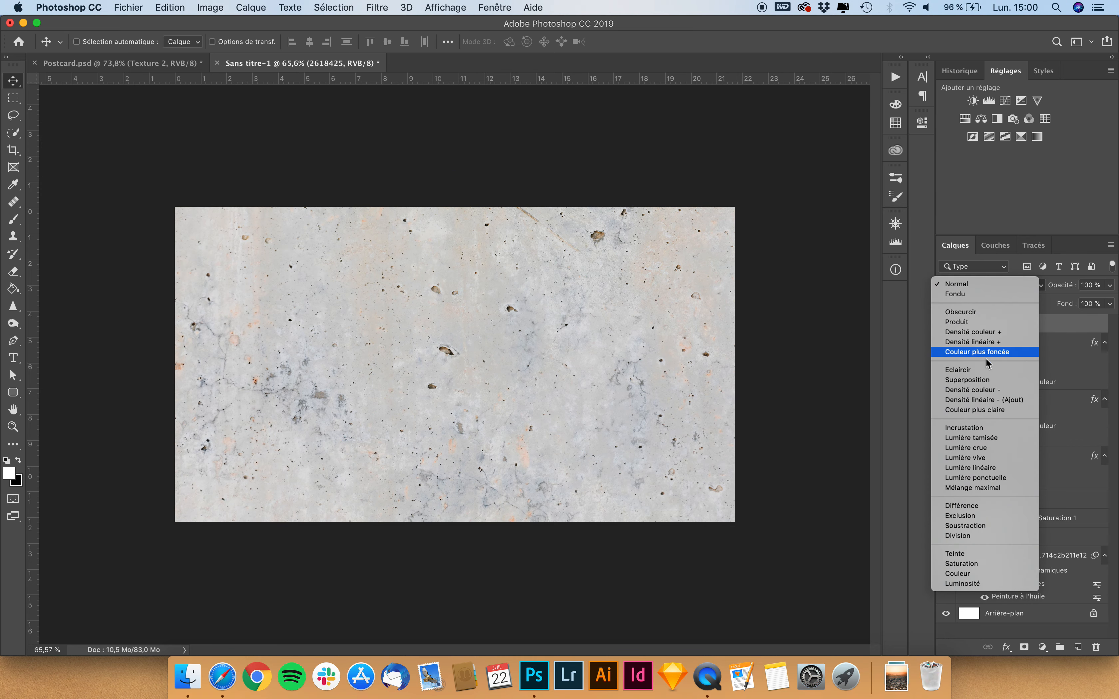
{"action": "left_click", "coordinate": [970, 322]}
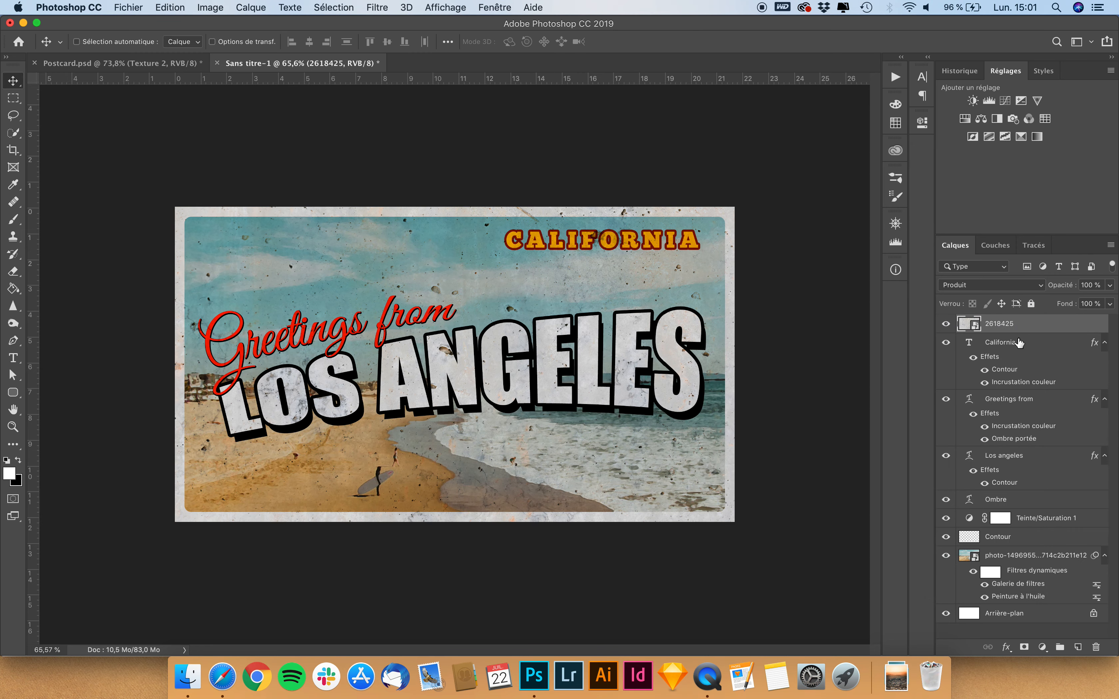
Apply a Niveaux adjustment to the 2618425 texture with input levels of 7, 0.72 and about 204.
{"action": "left_click", "coordinate": [221, 7]}
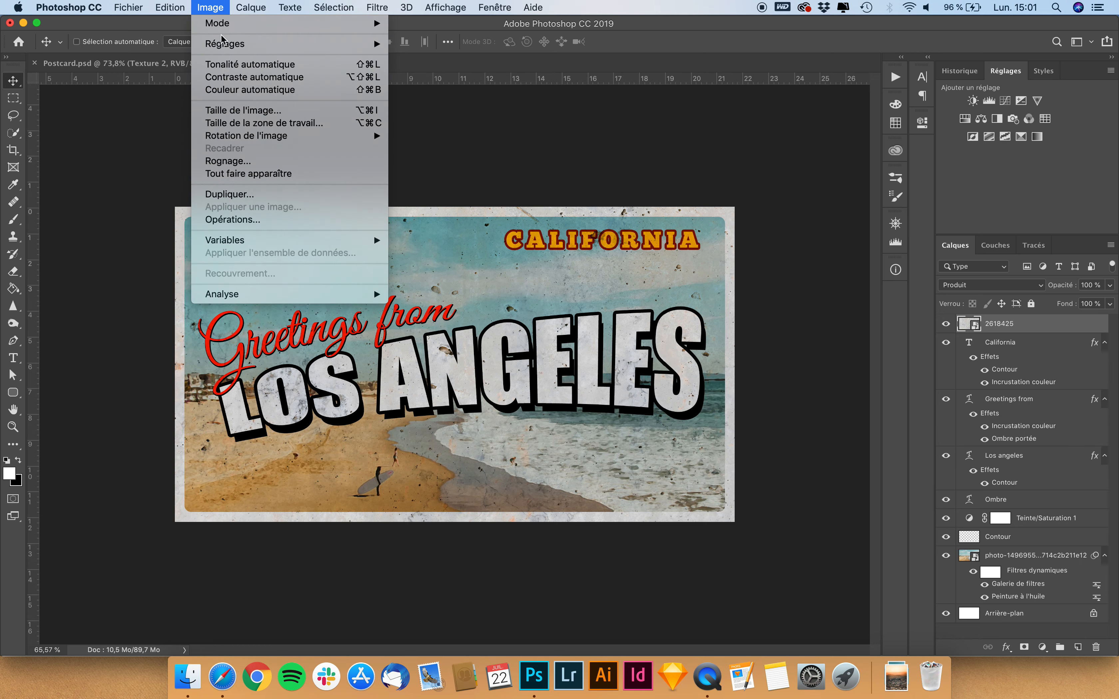
{"action": "mouse_move", "coordinate": [223, 43]}
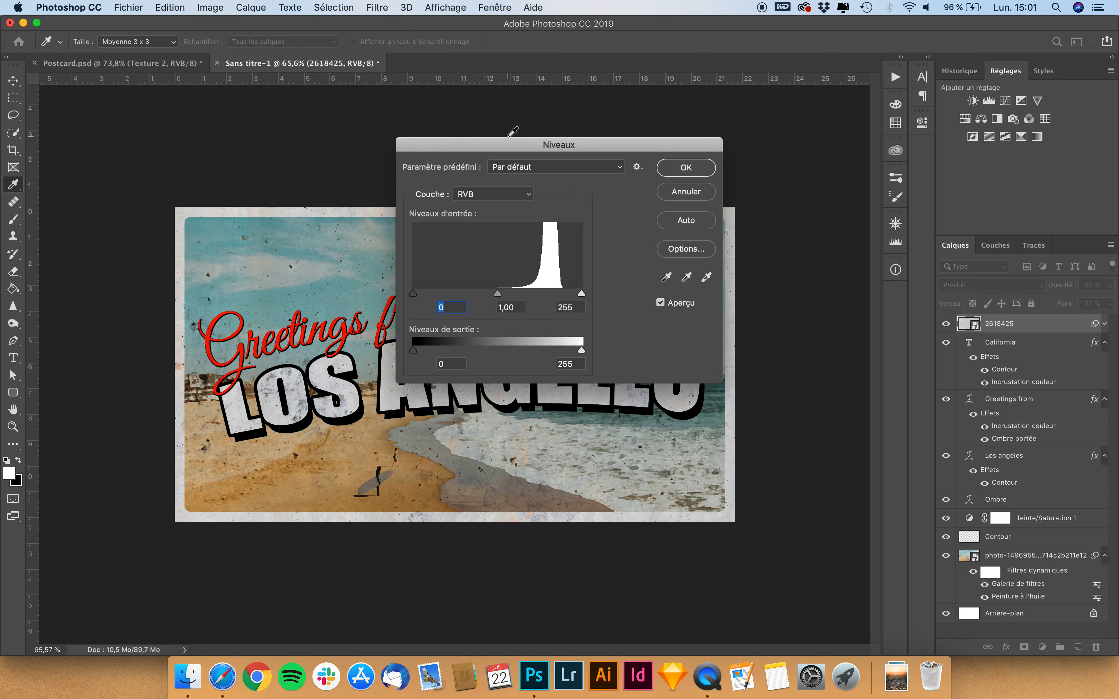
{"action": "left_click_drag", "start_coordinate": [511, 134], "coordinate": [748, 134]}
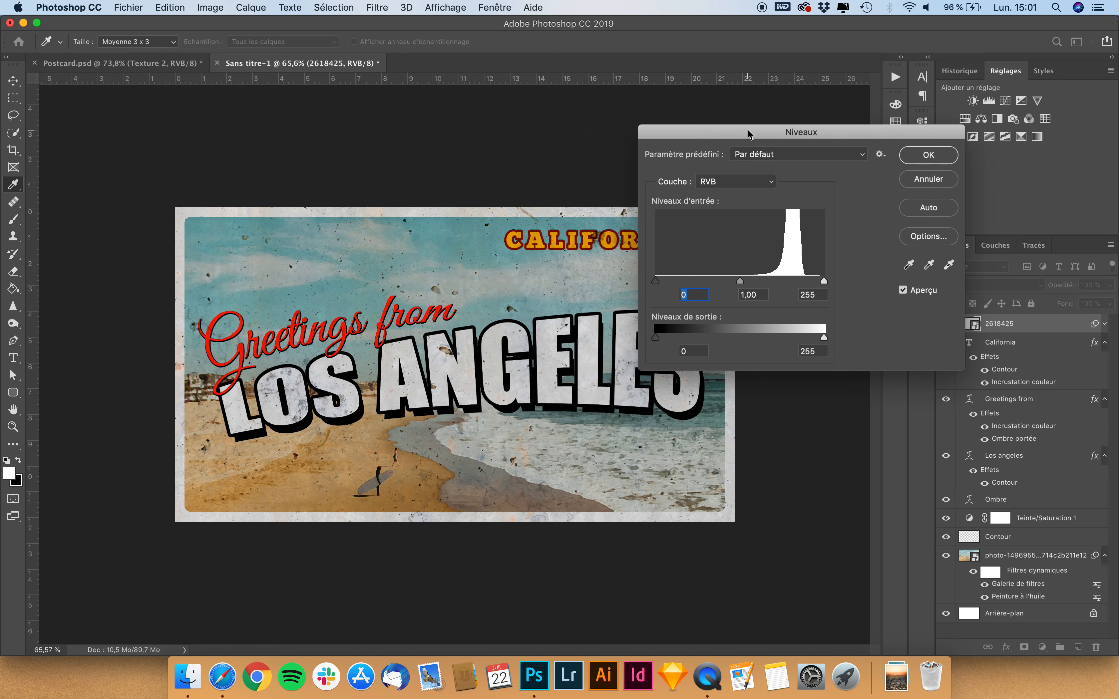
{"action": "left_click_drag", "start_coordinate": [825, 280], "coordinate": [790, 280]}
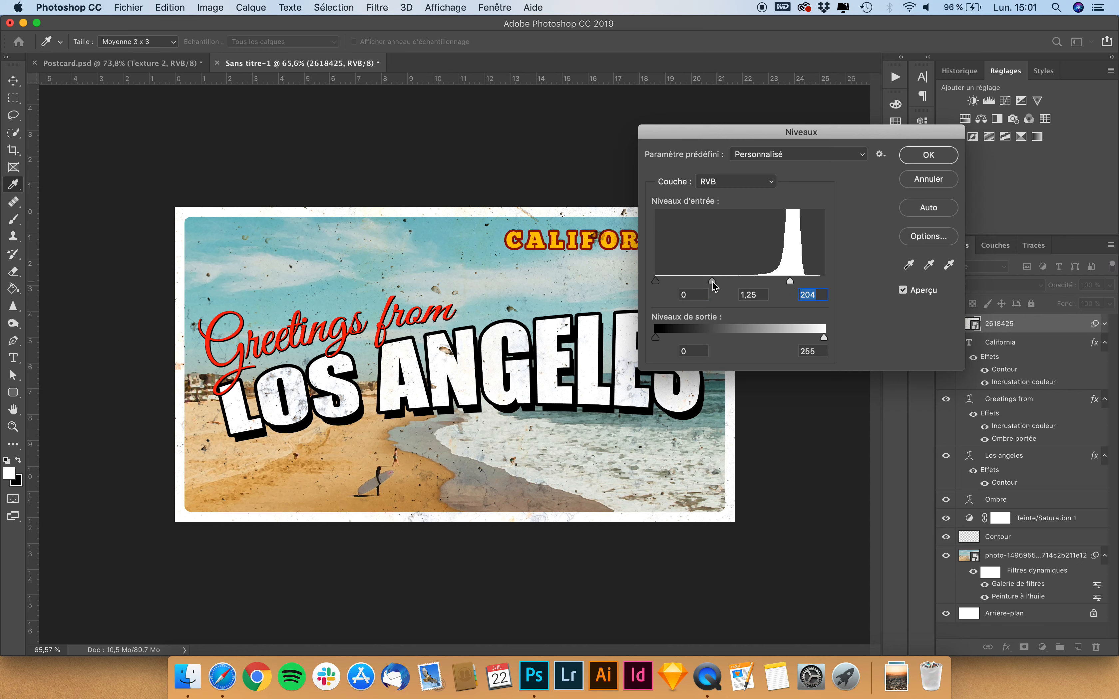
{"action": "left_click", "coordinate": [713, 281]}
{"action": "left_click_drag", "start_coordinate": [655, 281], "coordinate": [740, 281]}
{"action": "key", "text": "Tab"}
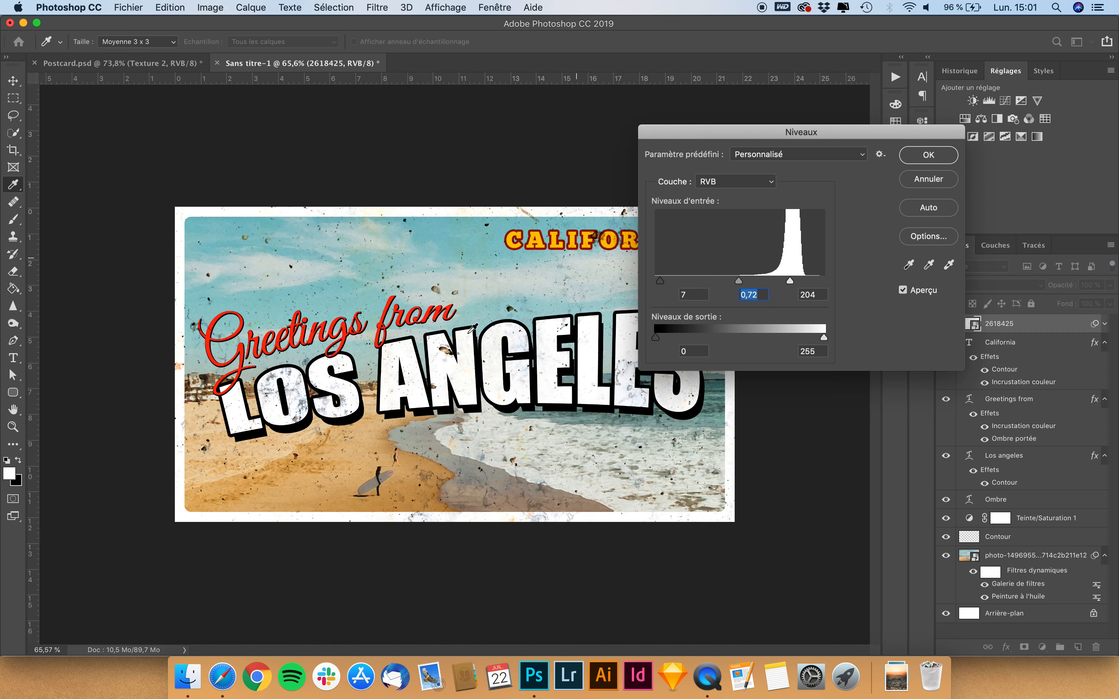
{"action": "left_click_drag", "start_coordinate": [790, 281], "coordinate": [791, 281]}
{"action": "left_click", "coordinate": [927, 163]}
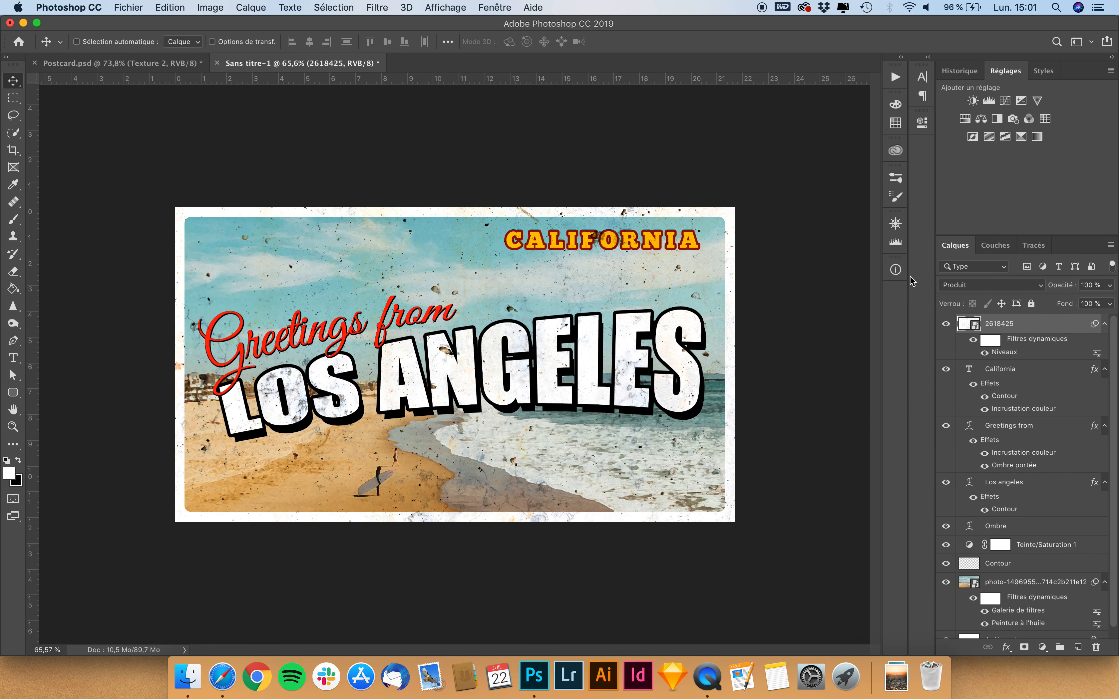
Check the 2618425 texture's opacity setting and compare the postcard with the texture layer hidden and shown.
{"action": "left_click", "coordinate": [1109, 287]}
{"action": "mouse_move", "coordinate": [1109, 300]}
{"action": "left_mouse_down"}
{"action": "mouse_move", "coordinate": [1090, 303]}
{"action": "mouse_move", "coordinate": [1108, 302]}
{"action": "left_mouse_up"}
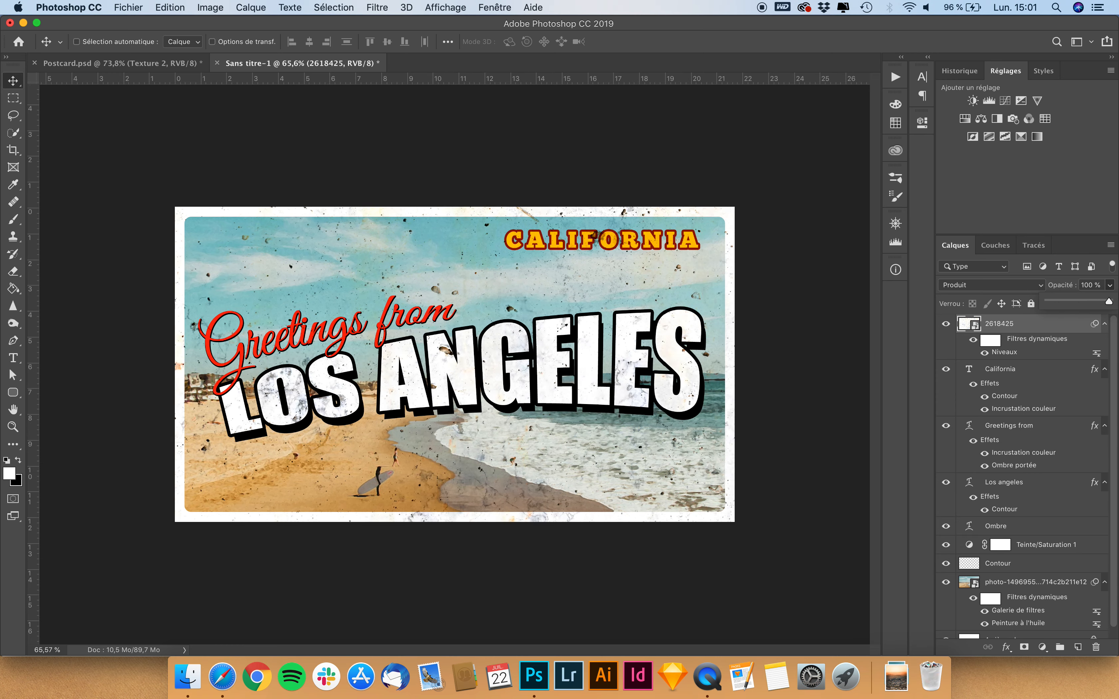
{"action": "left_click", "coordinate": [1029, 322]}
{"action": "left_click", "coordinate": [946, 325]}
{"action": "left_click", "coordinate": [946, 325]}
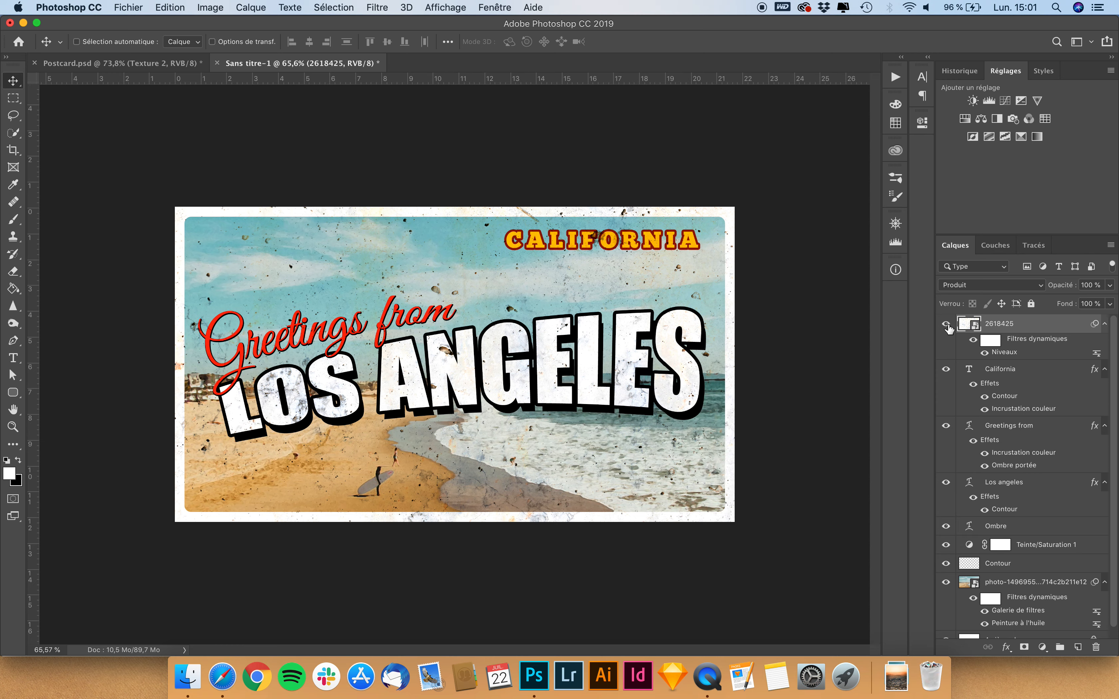
Place the 431.jpg old paper texture from the grunge-vintage-old-paper-background folder above the 2618425 layer.
{"action": "left_click", "coordinate": [895, 673]}
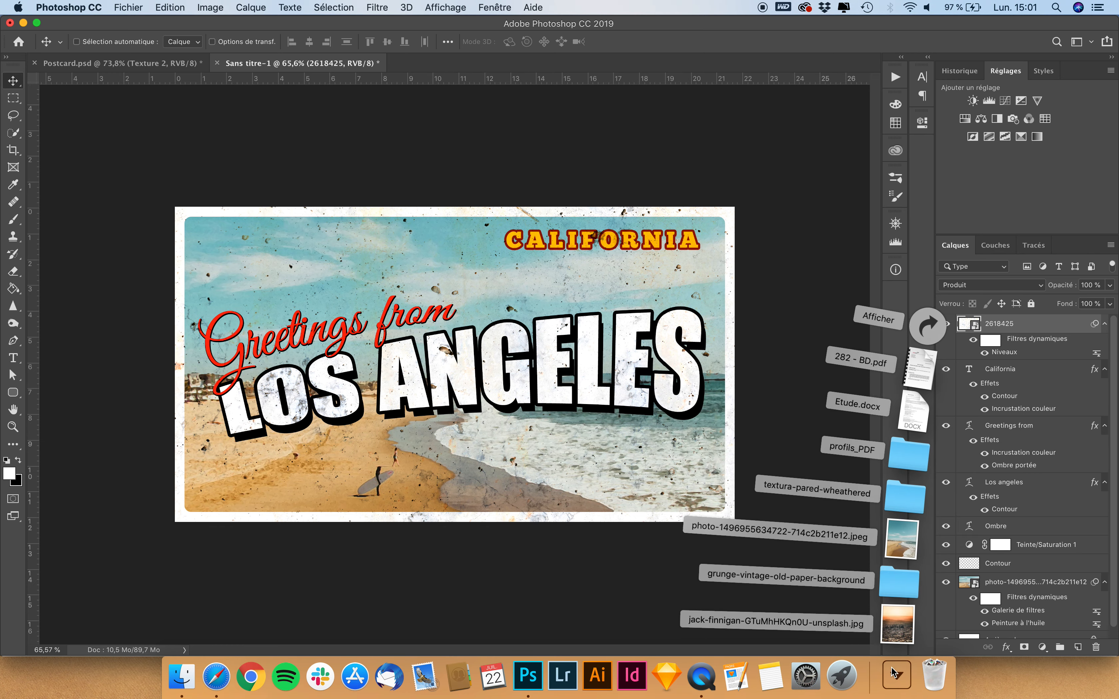
{"action": "left_click", "coordinate": [896, 586]}
{"action": "left_click", "coordinate": [610, 255]}
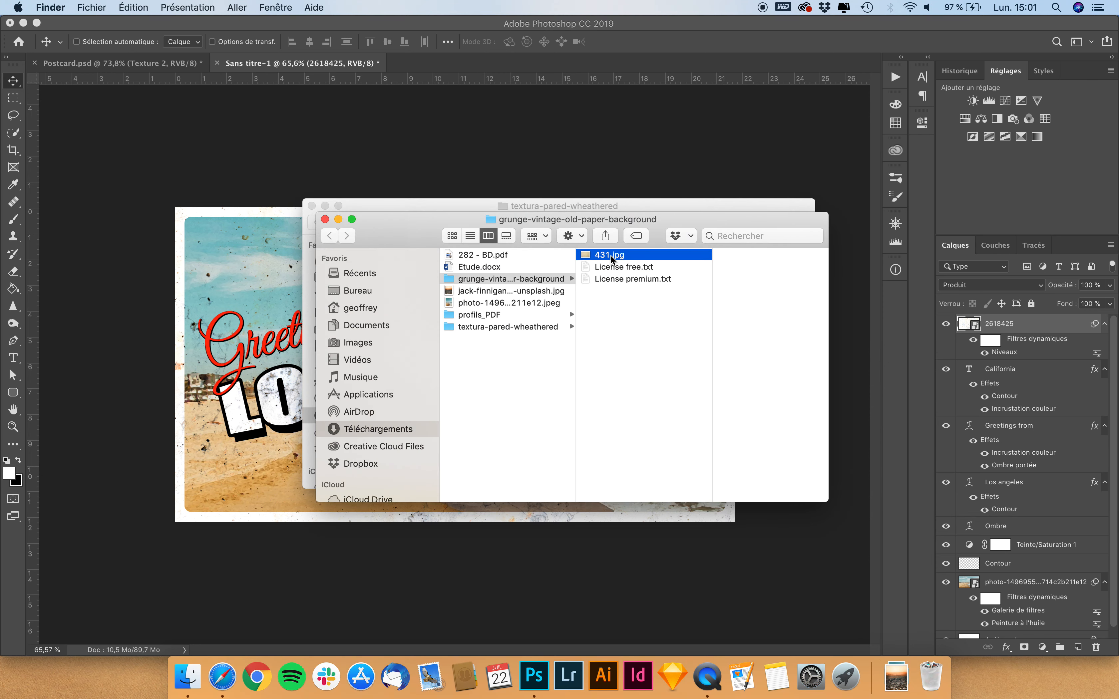
{"action": "left_click_drag", "start_coordinate": [639, 256], "coordinate": [437, 144]}
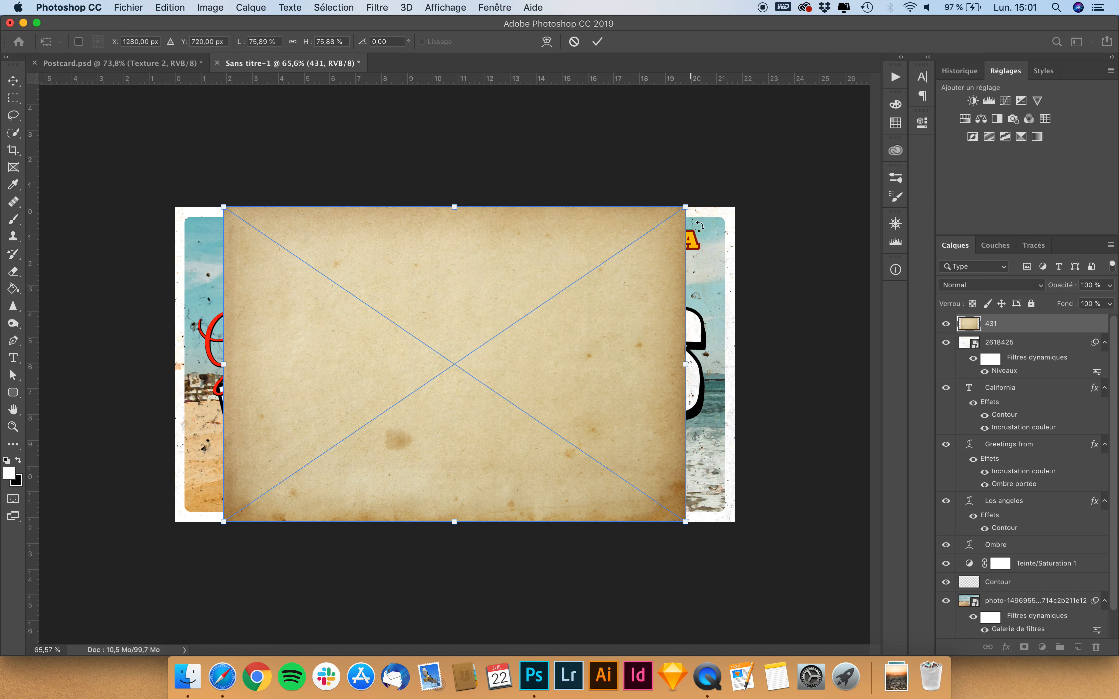
Enlarge the old paper texture to cover the whole canvas and set its blend mode to Lumière tamisée.
{"action": "left_click_drag", "start_coordinate": [685, 205], "coordinate": [742, 167]}
{"action": "key", "text": "Return"}
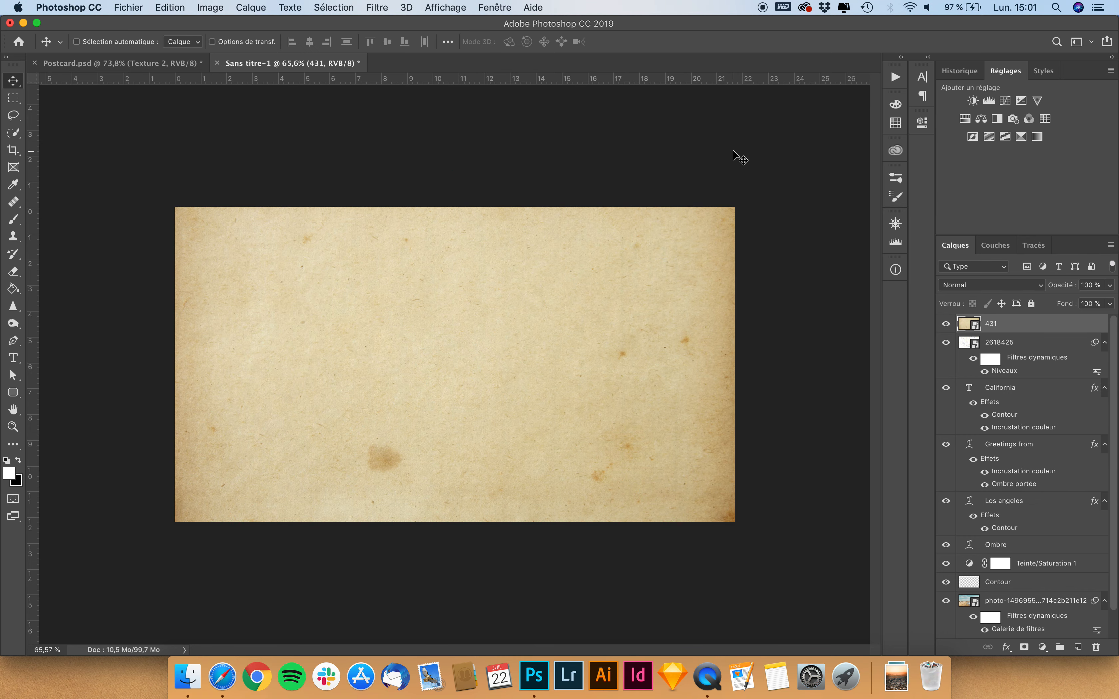
{"action": "left_click", "coordinate": [983, 285]}
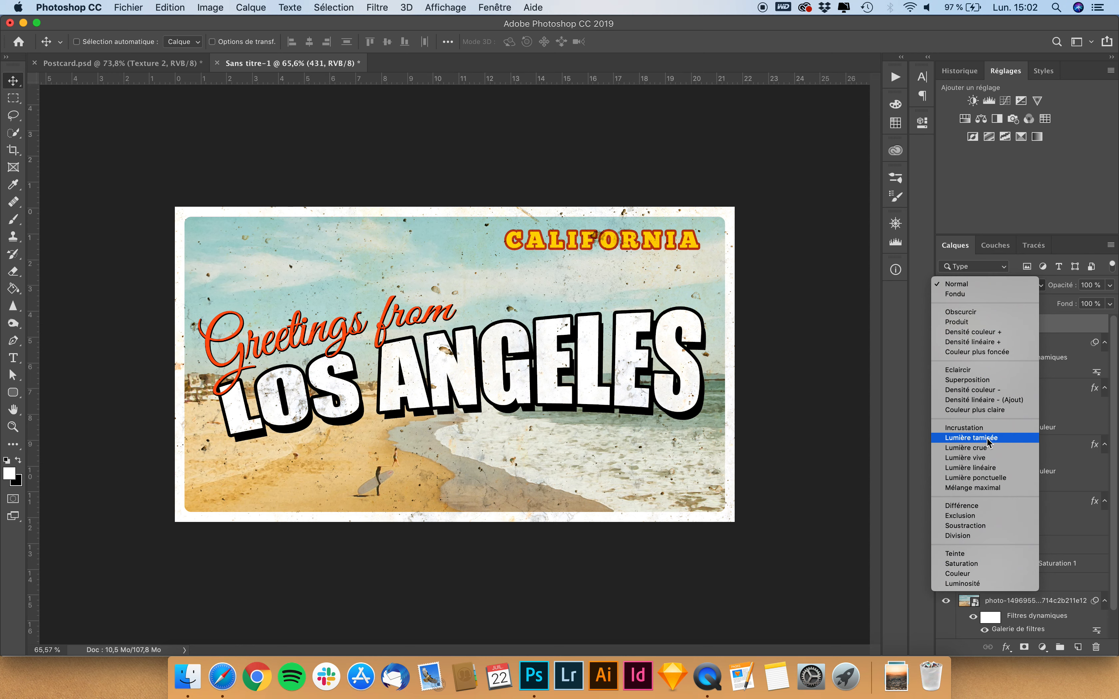
{"action": "left_click", "coordinate": [987, 438]}
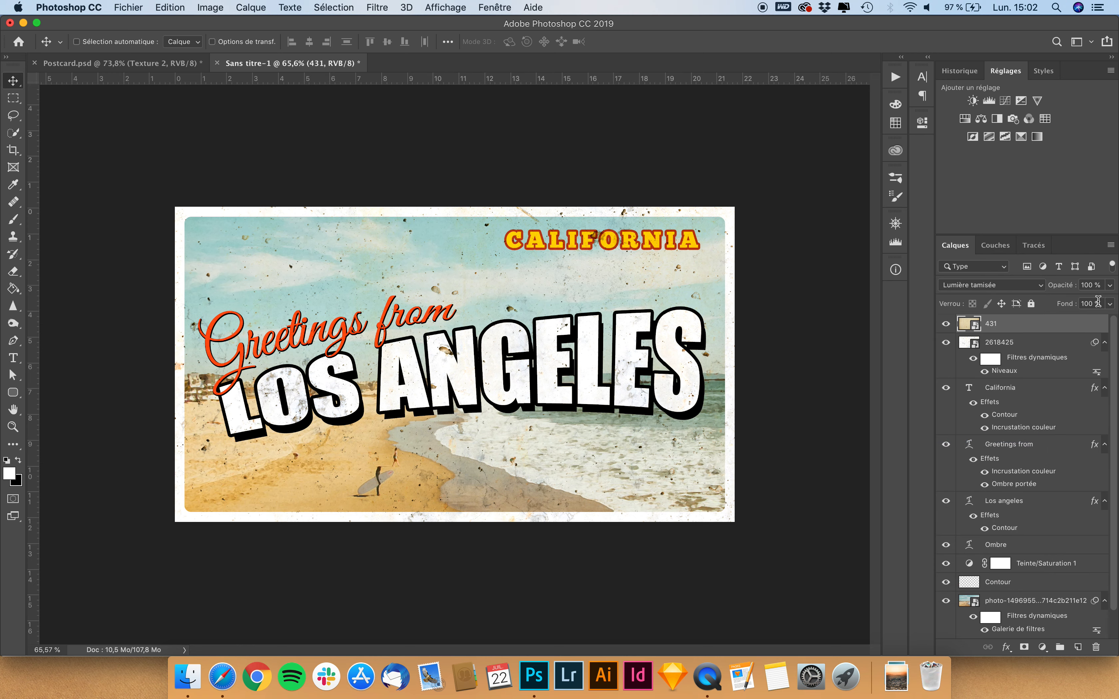
{"action": "left_click", "coordinate": [1110, 285]}
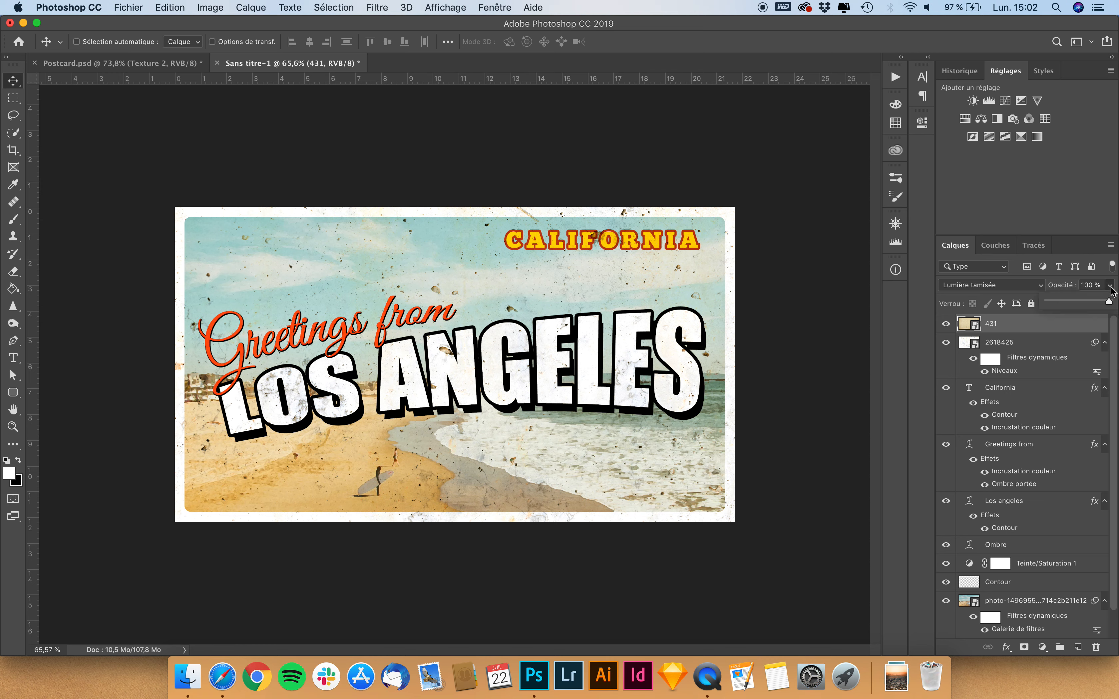
{"action": "mouse_move", "coordinate": [1109, 302]}
{"action": "left_mouse_down"}
{"action": "mouse_move", "coordinate": [1093, 302]}
{"action": "mouse_move", "coordinate": [1111, 301]}
{"action": "left_mouse_up"}
{"action": "left_click", "coordinate": [1050, 327]}
Apply a Niveaux adjustment to the 431 old paper texture with input levels of 85, 0.48 and 253.
{"action": "left_click", "coordinate": [212, 7]}
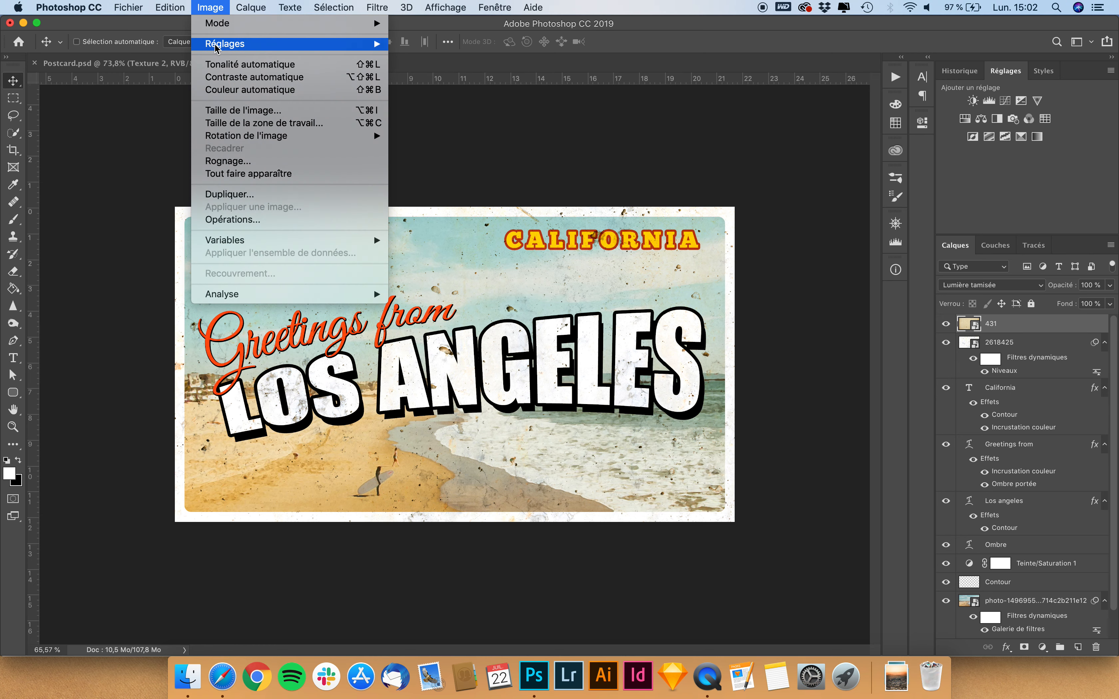
{"action": "mouse_move", "coordinate": [216, 47]}
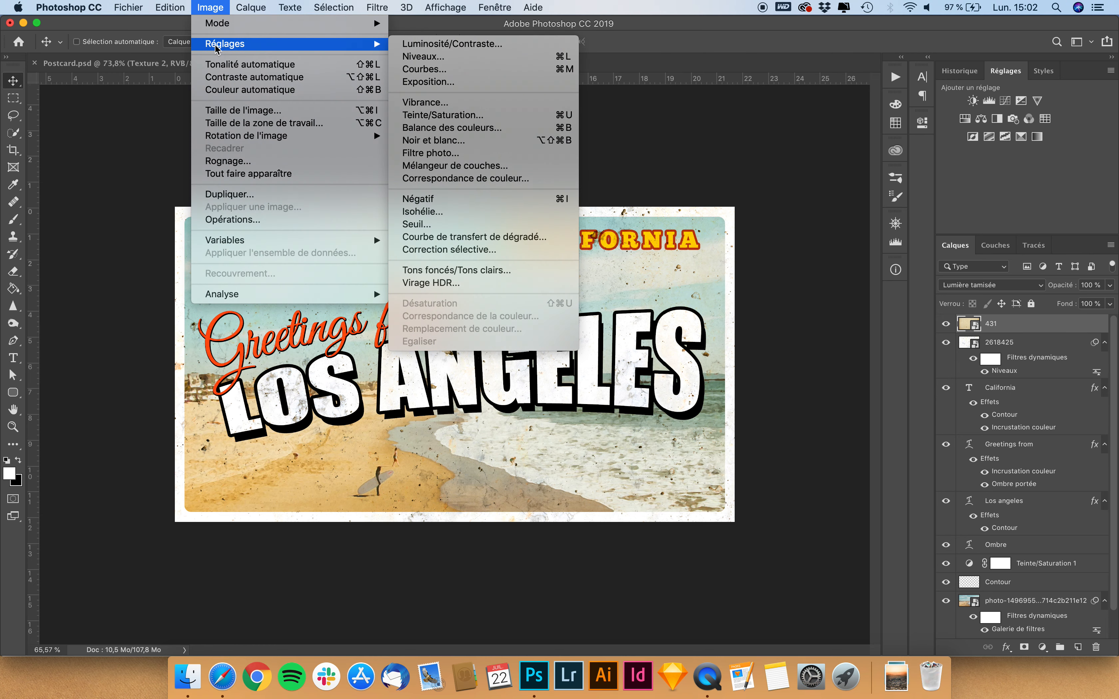
{"action": "left_click", "coordinate": [453, 56]}
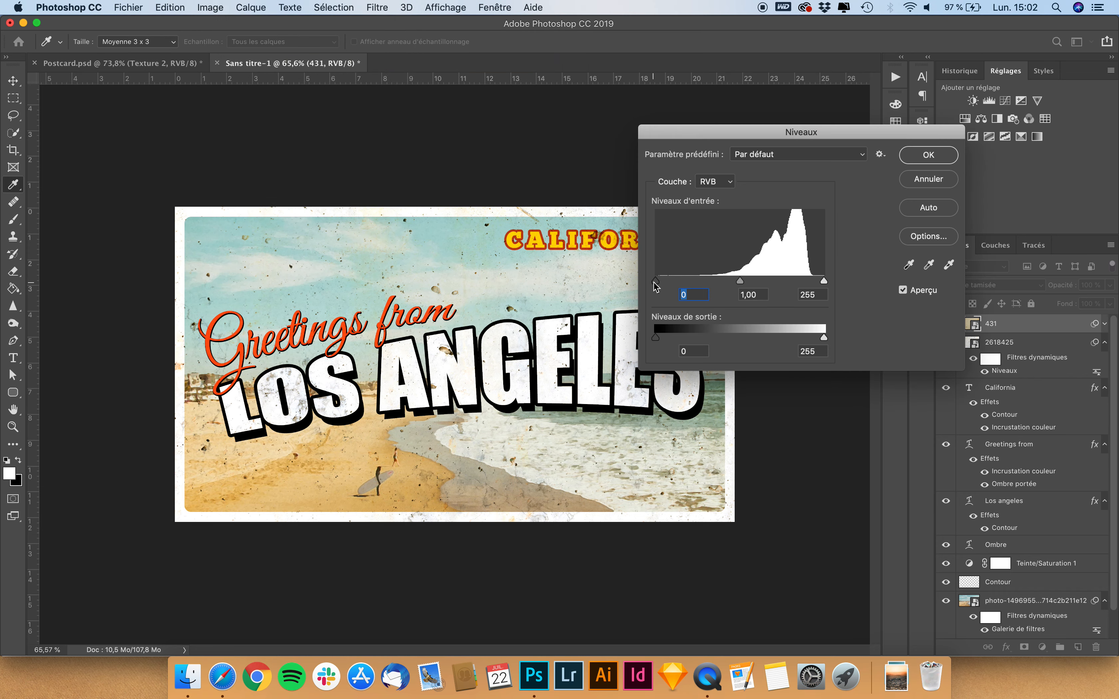
{"action": "left_click_drag", "start_coordinate": [657, 283], "coordinate": [703, 288]}
{"action": "left_click_drag", "start_coordinate": [823, 280], "coordinate": [780, 280]}
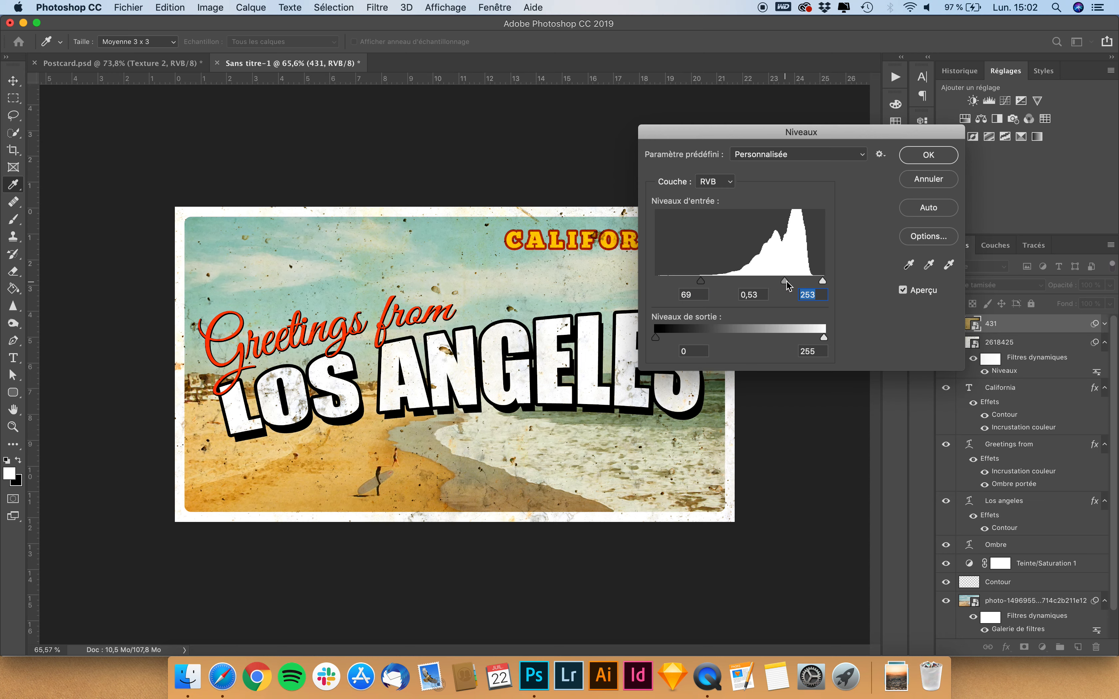
{"action": "left_click", "coordinate": [788, 281]}
{"action": "left_click_drag", "start_coordinate": [703, 282], "coordinate": [712, 282]}
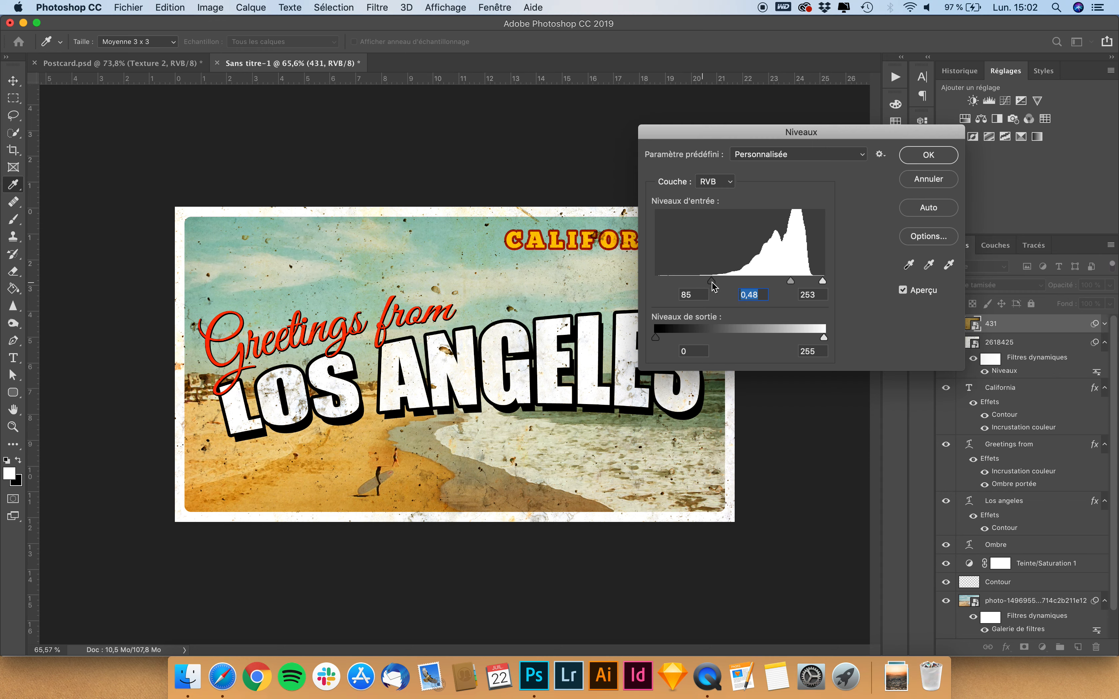
{"action": "left_click", "coordinate": [711, 281]}
{"action": "left_click", "coordinate": [945, 160]}
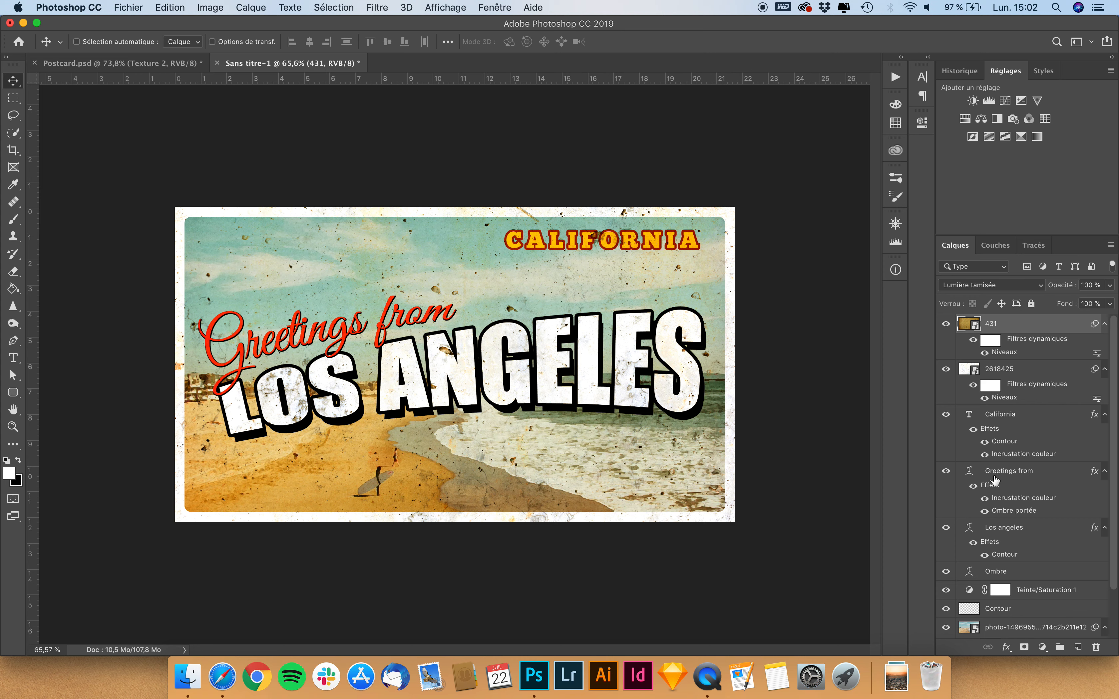
Place the downloaded Los Angeles skyline photo directly above the Los angeles text layer.
{"action": "scroll", "coordinate": [1026, 487], "scroll_direction": "down", "scroll_amount": 3}
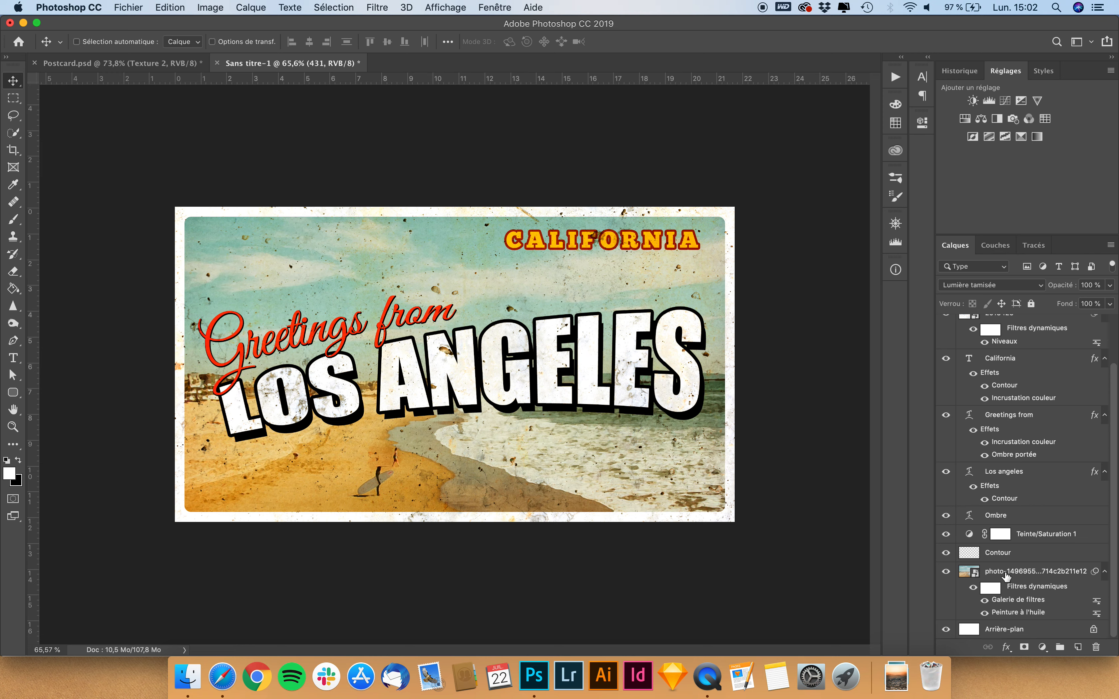
{"action": "left_click", "coordinate": [1014, 476]}
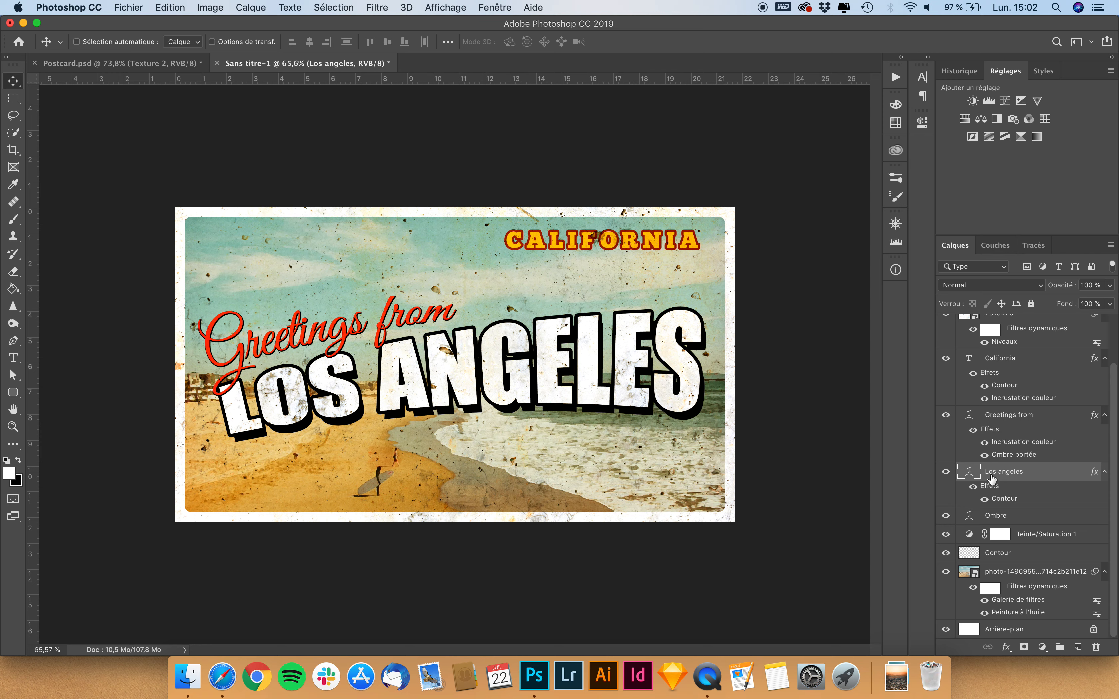
{"action": "left_click", "coordinate": [899, 680]}
{"action": "left_click_drag", "start_coordinate": [905, 632], "coordinate": [532, 333]}
Enlarge the skyline photo until it covers the whole postcard canvas.
{"action": "scroll", "coordinate": [535, 298], "scroll_direction": "down", "scroll_amount": 3}
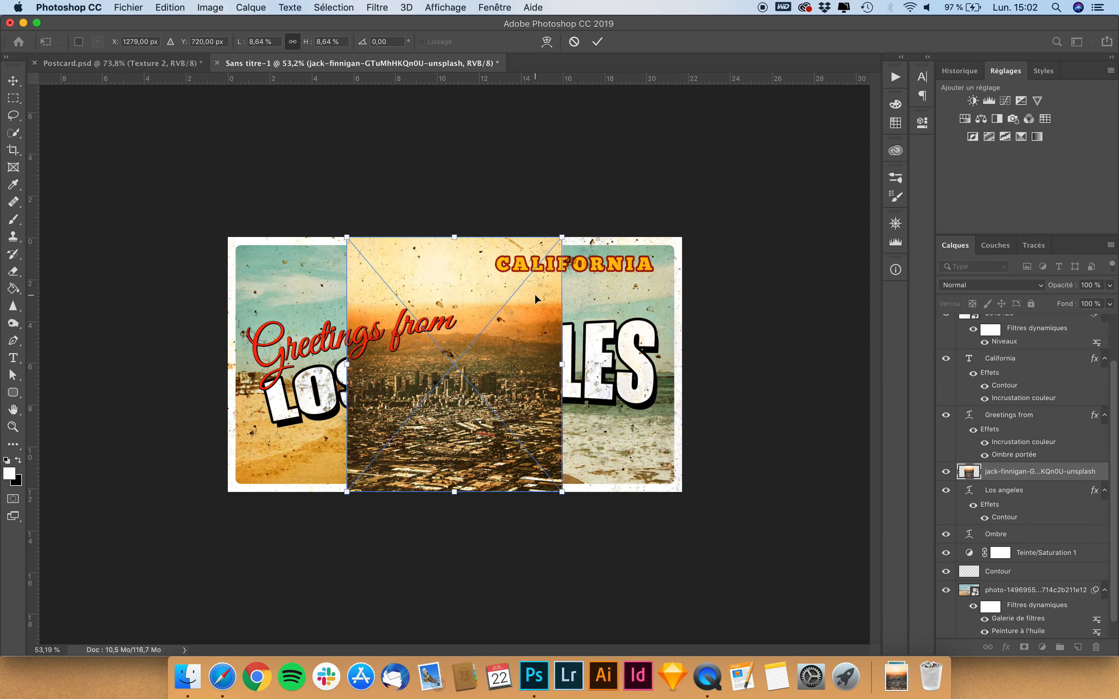
{"action": "left_click_drag", "start_coordinate": [550, 251], "coordinate": [701, 99]}
{"action": "scroll", "coordinate": [659, 196], "scroll_direction": "down", "scroll_amount": 1}
{"action": "left_click_drag", "start_coordinate": [664, 116], "coordinate": [707, 90]}
{"action": "key", "text": "Return"}
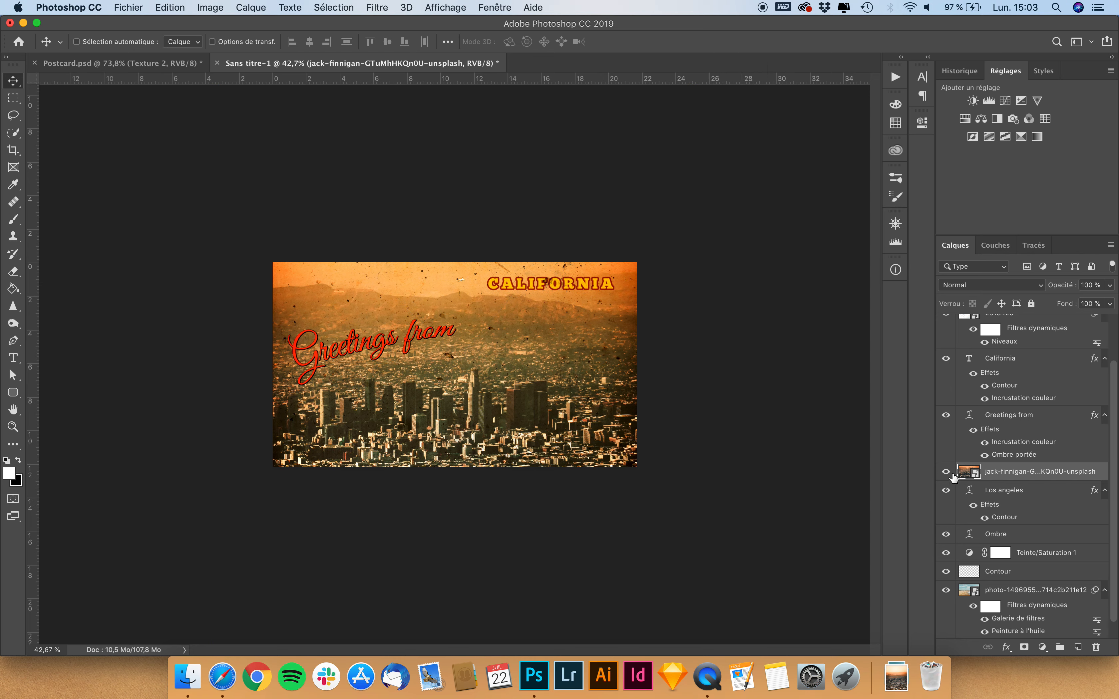
Select the outline of the Los angeles text layer and use it as a layer mask on the skyline photo.
{"action": "left_click_drag", "start_coordinate": [954, 476], "coordinate": [970, 490]}
{"action": "left_click_drag", "start_coordinate": [971, 491], "coordinate": [970, 490]}
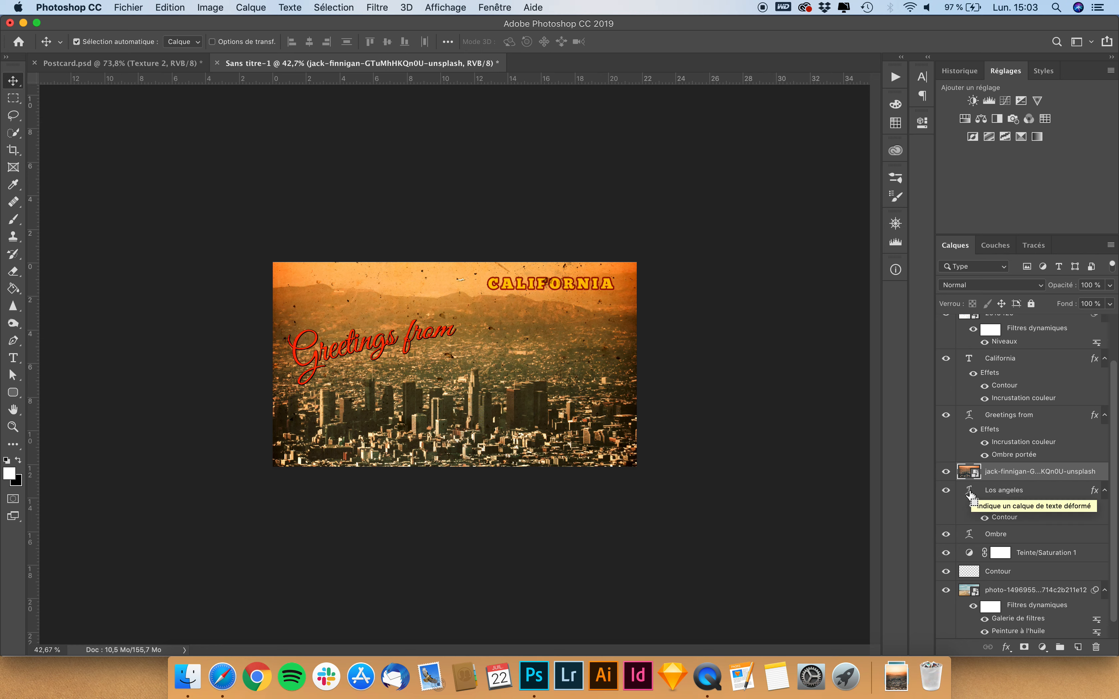
{"action": "left_click", "coordinate": [970, 492], "text": "super"}
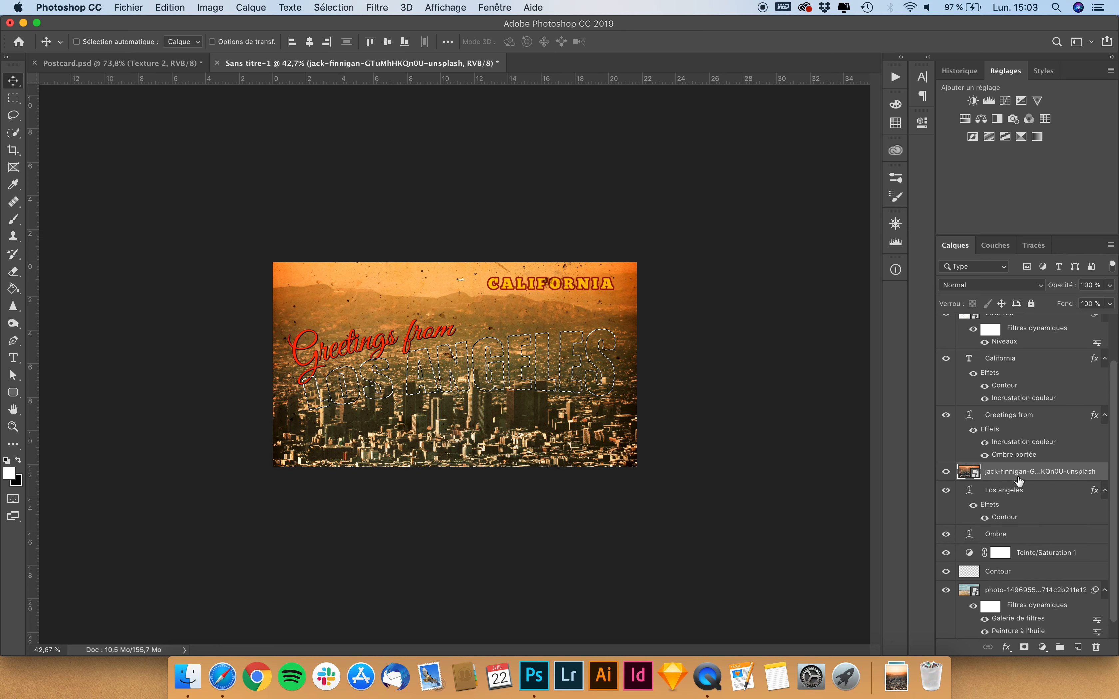
{"action": "scroll", "coordinate": [703, 456], "scroll_direction": "up", "scroll_amount": 2}
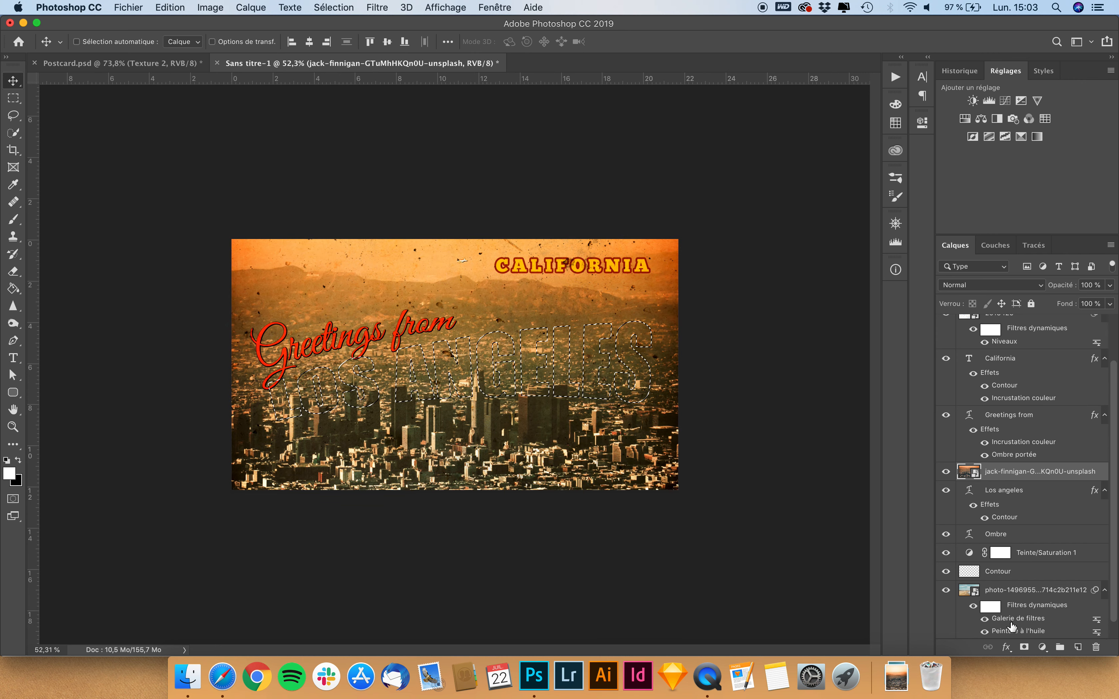
{"action": "left_click", "coordinate": [1025, 647]}
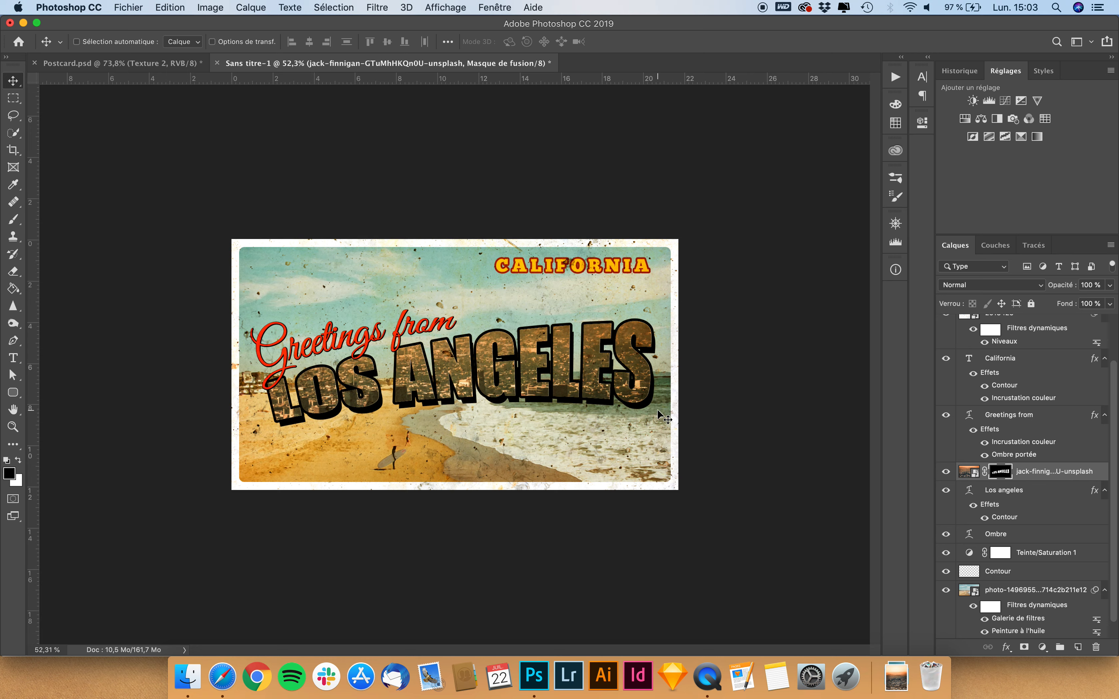
Unlink the skyline photo from its mask and move the photo down inside the LOS ANGELES lettering.
{"action": "left_click", "coordinate": [985, 472]}
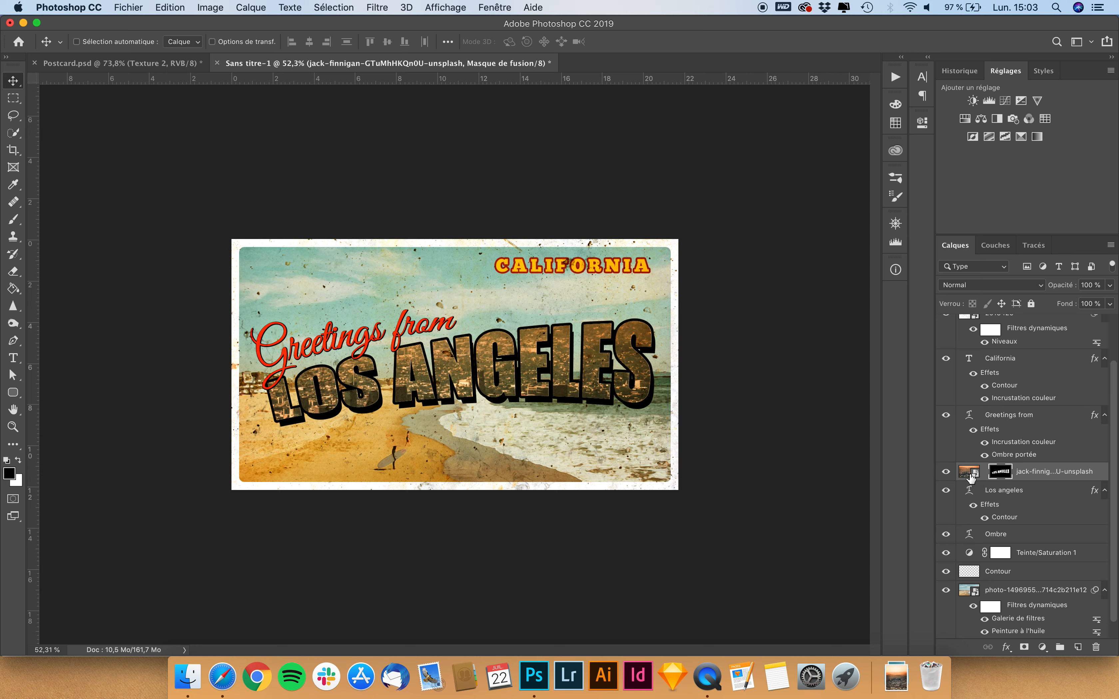
{"action": "left_click", "coordinate": [968, 474]}
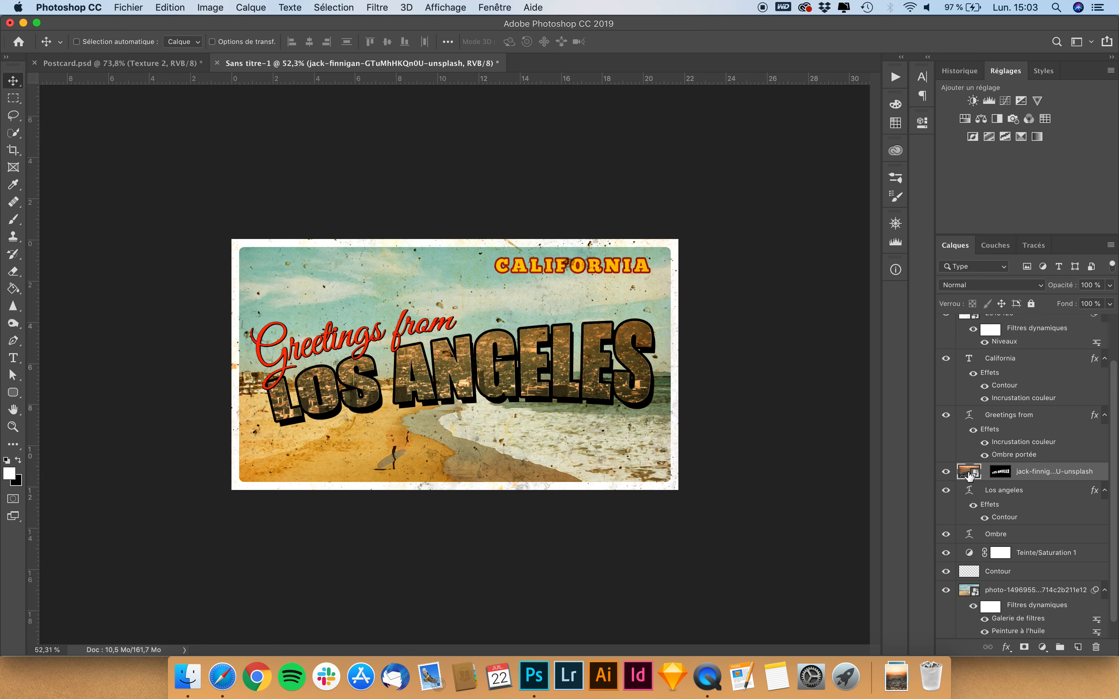
{"action": "left_click_drag", "start_coordinate": [489, 303], "coordinate": [493, 402]}
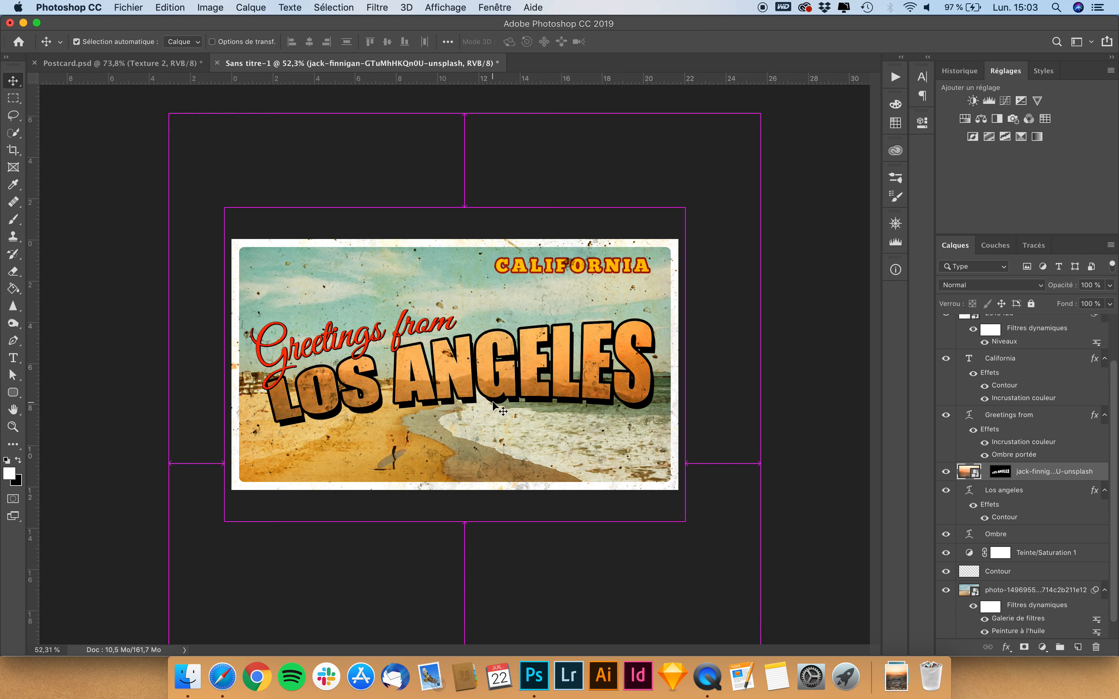
Rotate the skyline photo to about -11°, fine-tune its position inside the lettering and relink it to its mask.
{"action": "key", "text": "ctrl+t"}
{"action": "left_click_drag", "start_coordinate": [803, 182], "coordinate": [749, 96]}
{"action": "mouse_move", "coordinate": [627, 398]}
{"action": "left_mouse_down"}
{"action": "mouse_move", "coordinate": [626, 370]}
{"action": "mouse_move", "coordinate": [623, 401]}
{"action": "mouse_move", "coordinate": [636, 396]}
{"action": "left_mouse_up"}
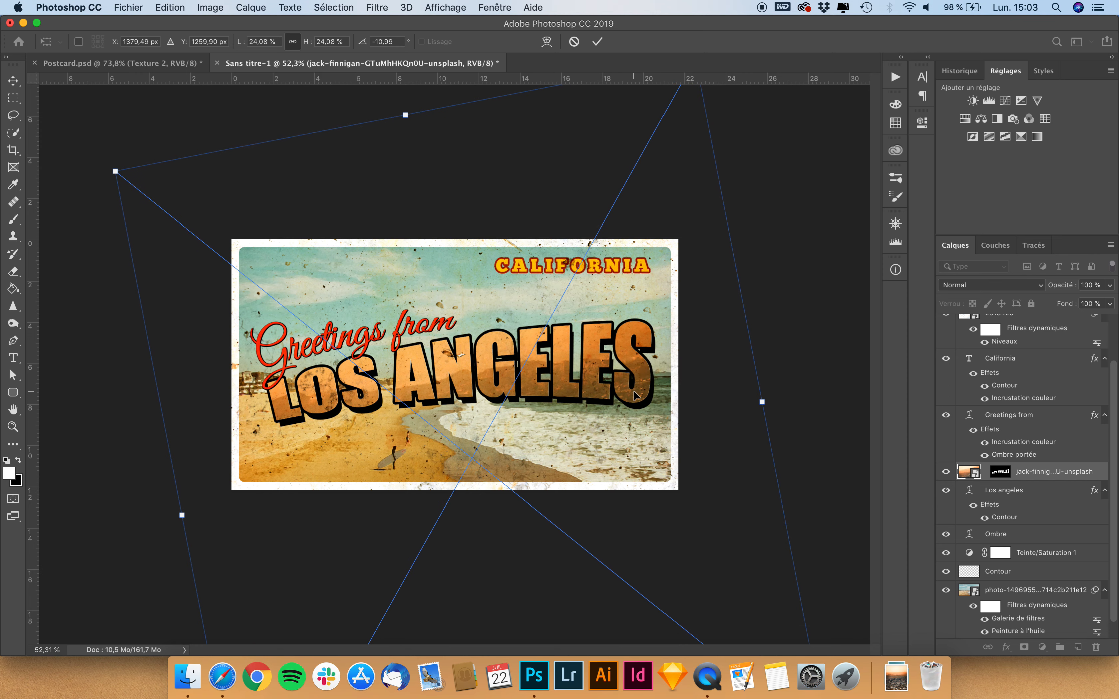
{"action": "key", "text": "Return"}
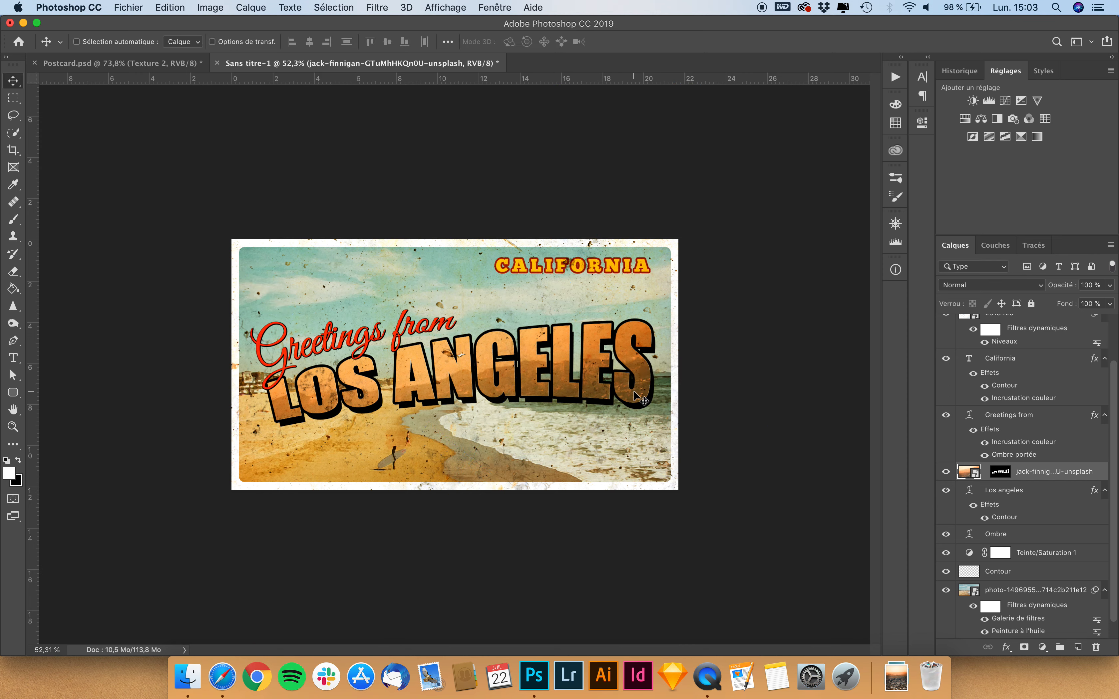
{"action": "left_click", "coordinate": [985, 471]}
{"action": "left_click", "coordinate": [986, 474]}
{"action": "left_click", "coordinate": [985, 474]}
Apply the Peinture à l'huile filter to the skyline photo with Stylisation 2.0, Netteté 2.0, Echelle 1.0, Grosseur 1.0 and Eclairage off.
{"action": "left_click", "coordinate": [372, 7]}
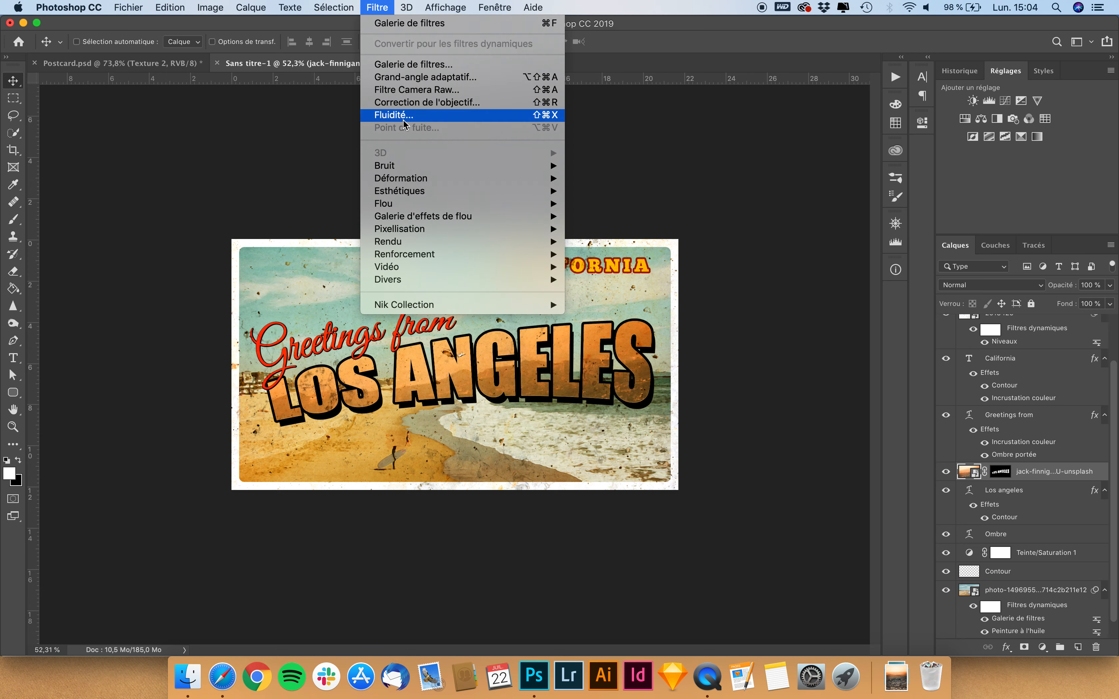
{"action": "mouse_move", "coordinate": [412, 202]}
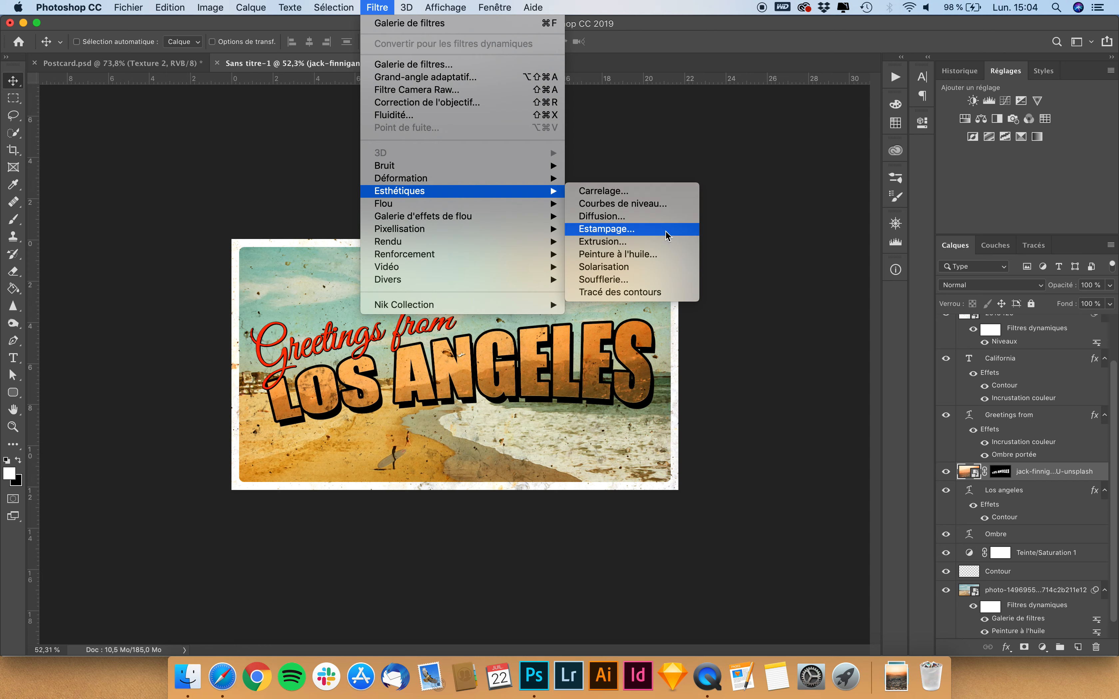
{"action": "left_click", "coordinate": [643, 263]}
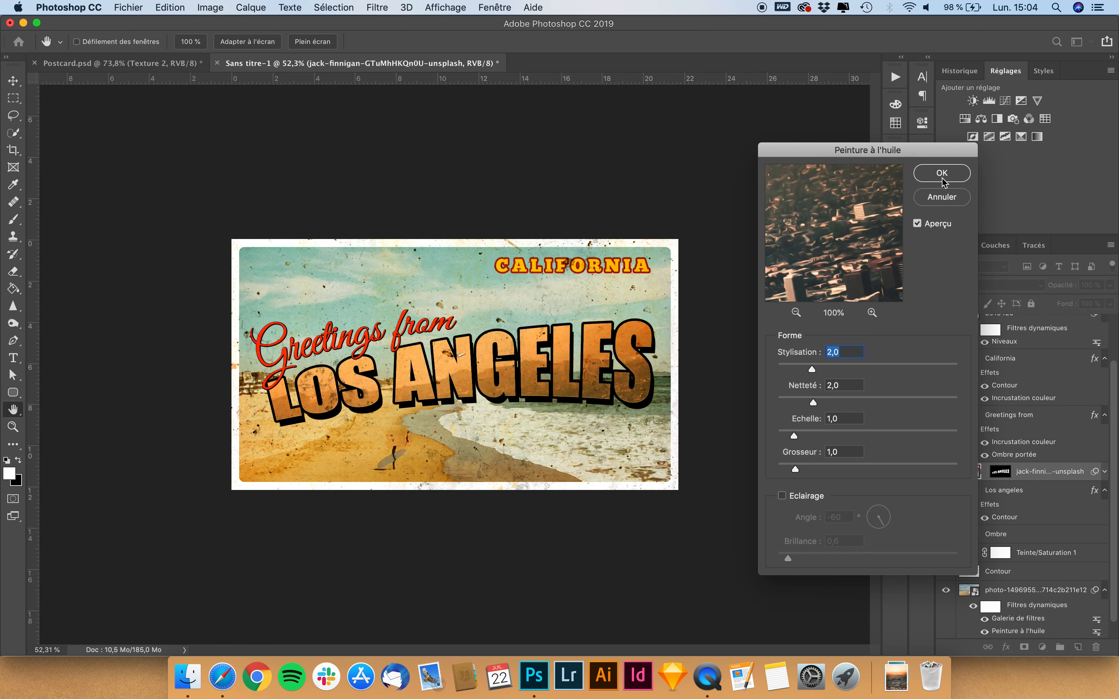
{"action": "left_click", "coordinate": [941, 174]}
Apply the Pinceau à sec gallery filter to the skyline photo with Epaisseur 7, Détail 10 and Texture 2.
{"action": "left_click", "coordinate": [377, 7]}
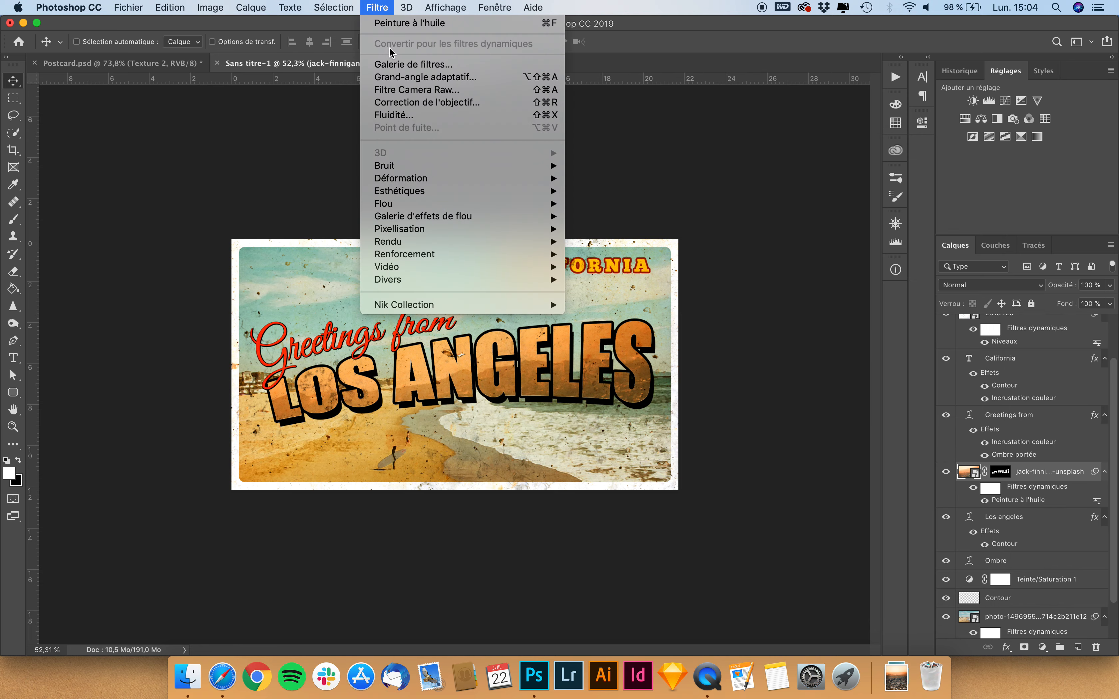
{"action": "left_click", "coordinate": [400, 65]}
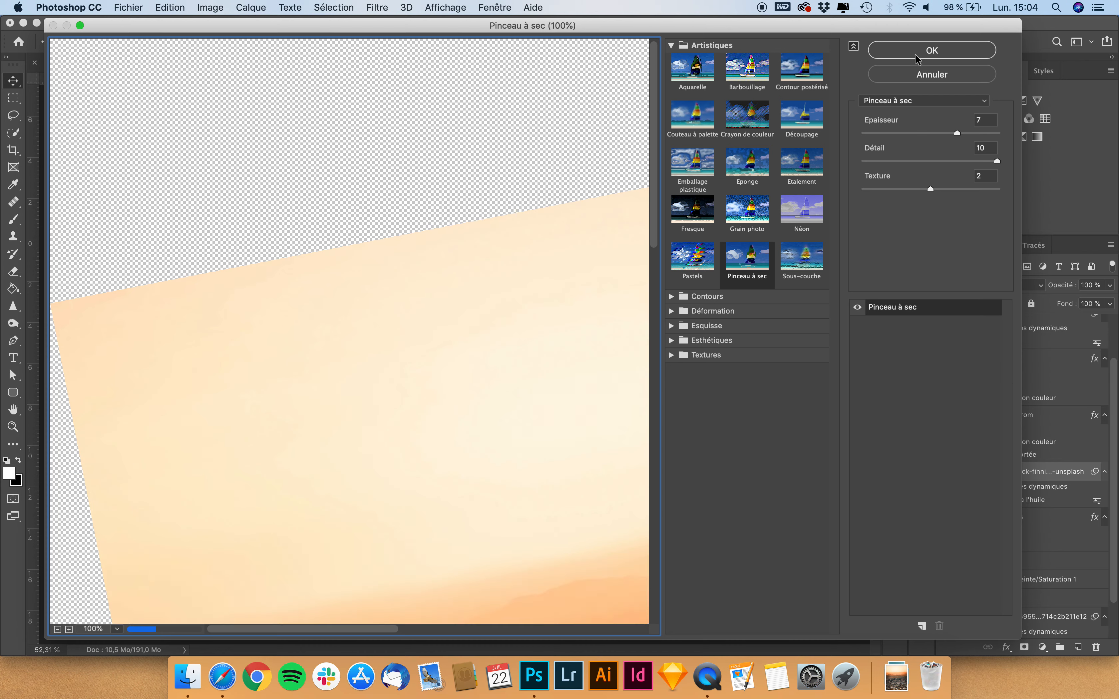
{"action": "left_click_drag", "start_coordinate": [391, 547], "coordinate": [232, 310]}
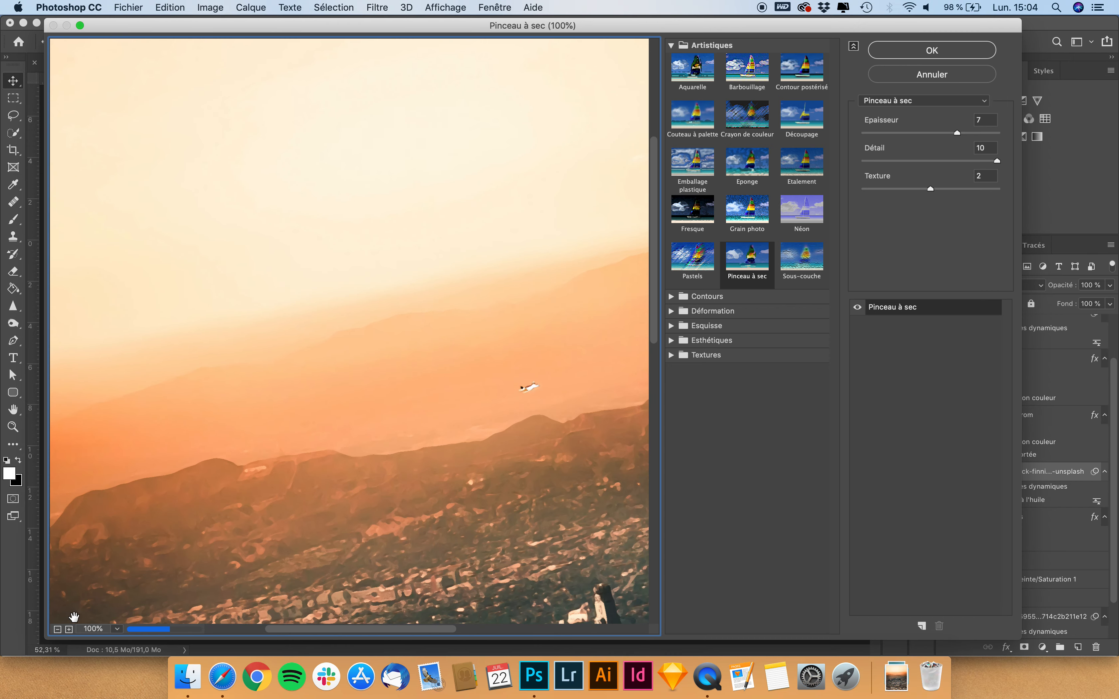
{"action": "left_click", "coordinate": [931, 50]}
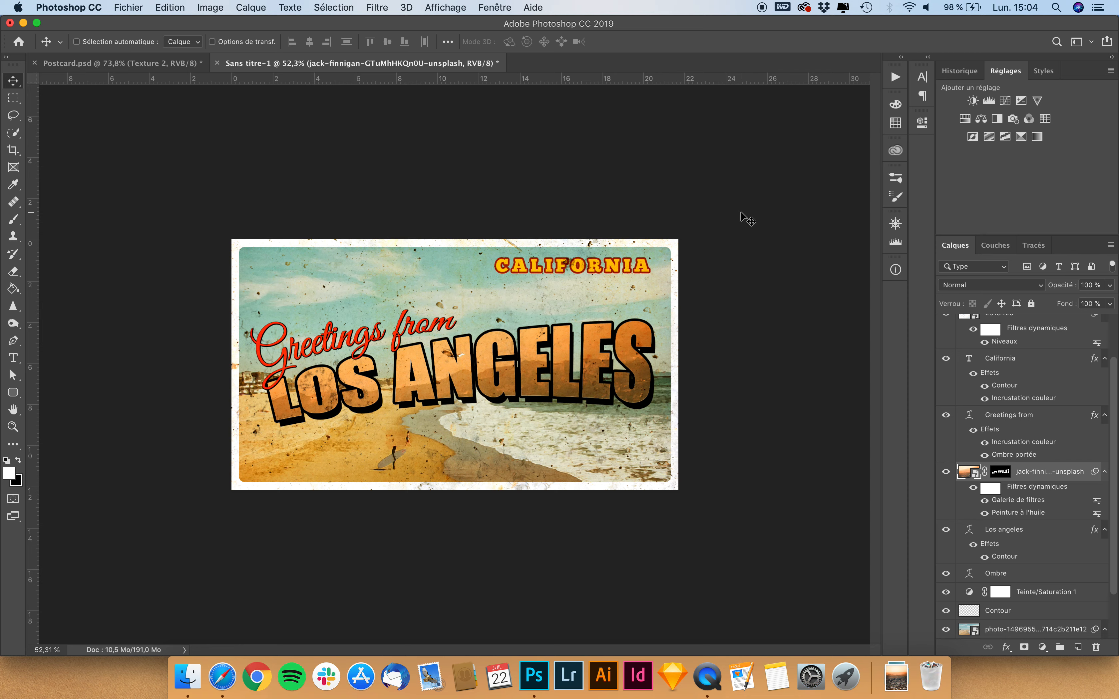
Compare the skyline lettering with its smart filters hidden and shown.
{"action": "left_click", "coordinate": [973, 488]}
{"action": "left_click", "coordinate": [972, 487]}
{"action": "left_click", "coordinate": [973, 487]}
{"action": "left_click", "coordinate": [973, 487]}
Add a Correspondance de couleur adjustment layer above the 431 texture and load the Crisp_Warm.look 3D LUT.
{"action": "scroll", "coordinate": [1064, 496], "scroll_direction": "up", "scroll_amount": 3}
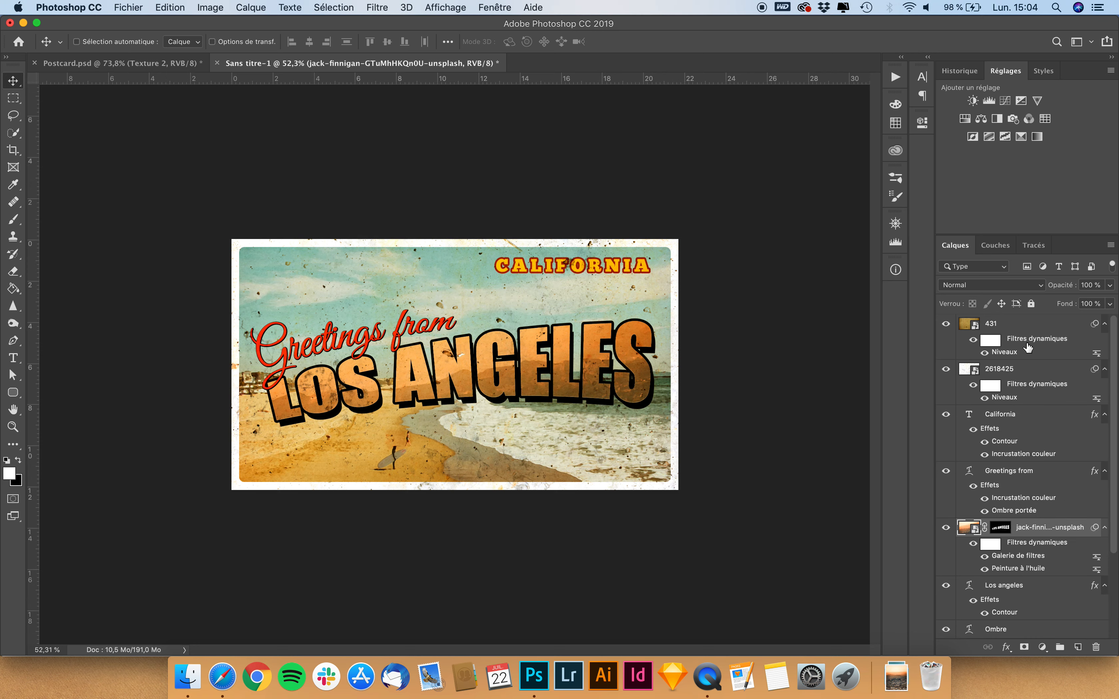
{"action": "left_click", "coordinate": [1030, 327]}
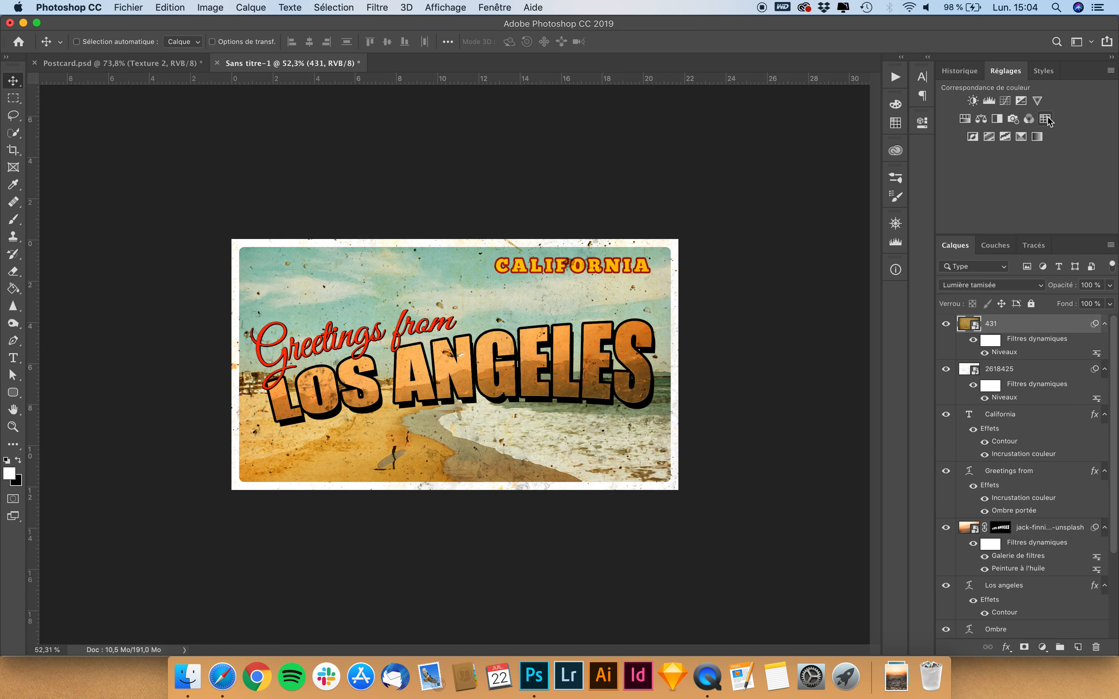
{"action": "left_click", "coordinate": [1046, 119]}
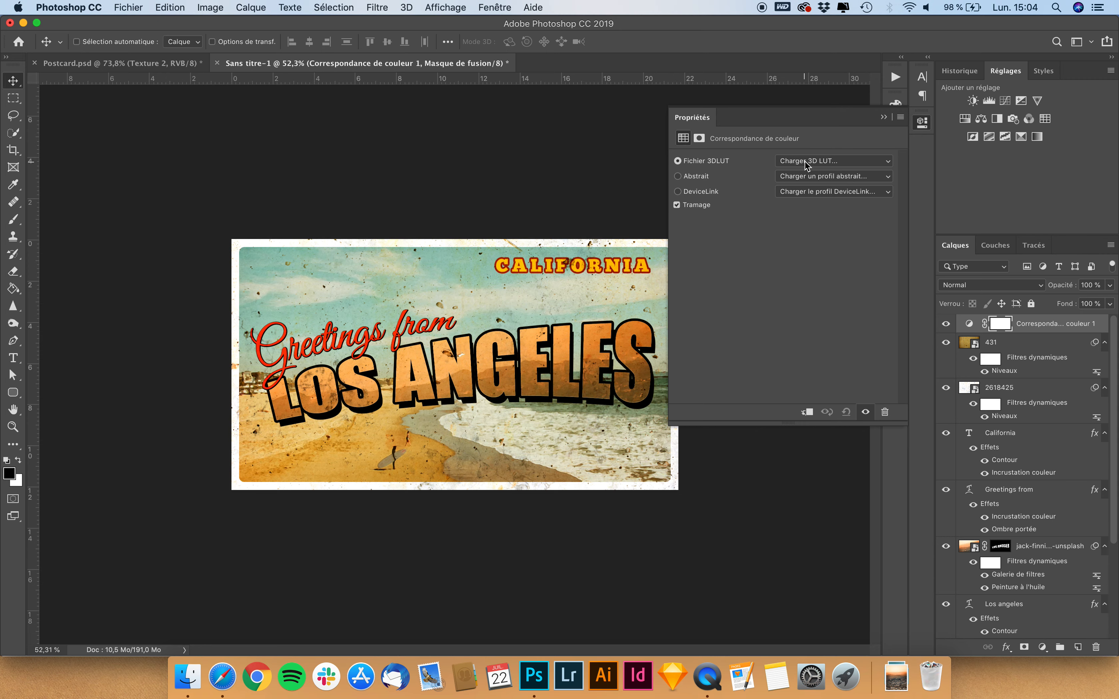
{"action": "left_click", "coordinate": [837, 162]}
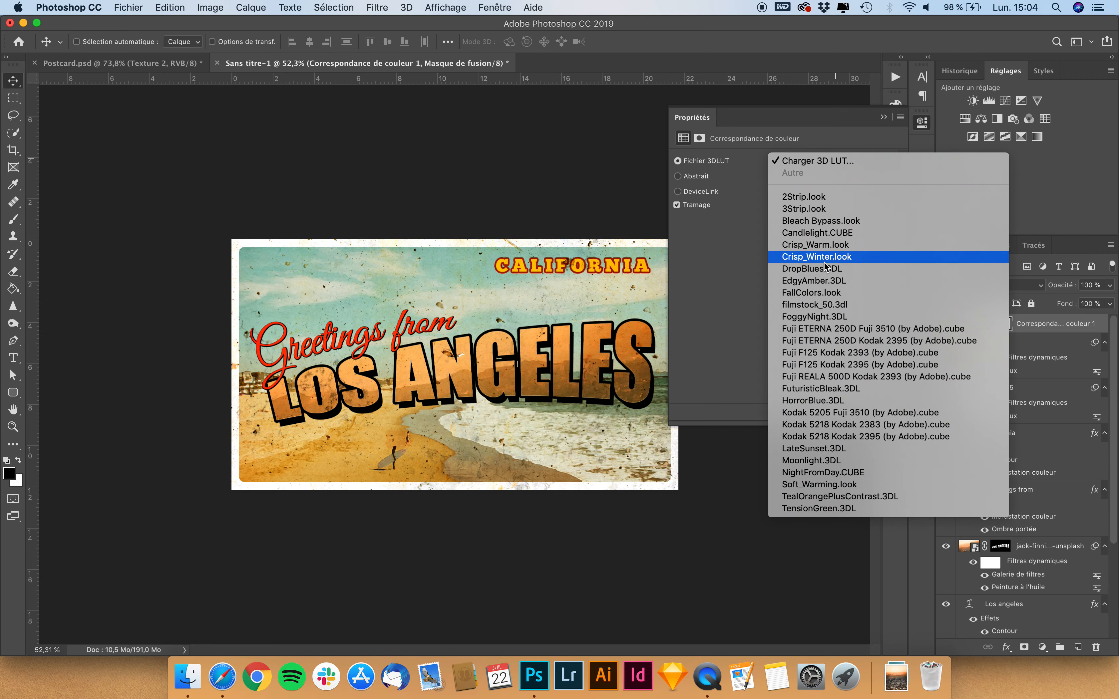
{"action": "left_click", "coordinate": [809, 245]}
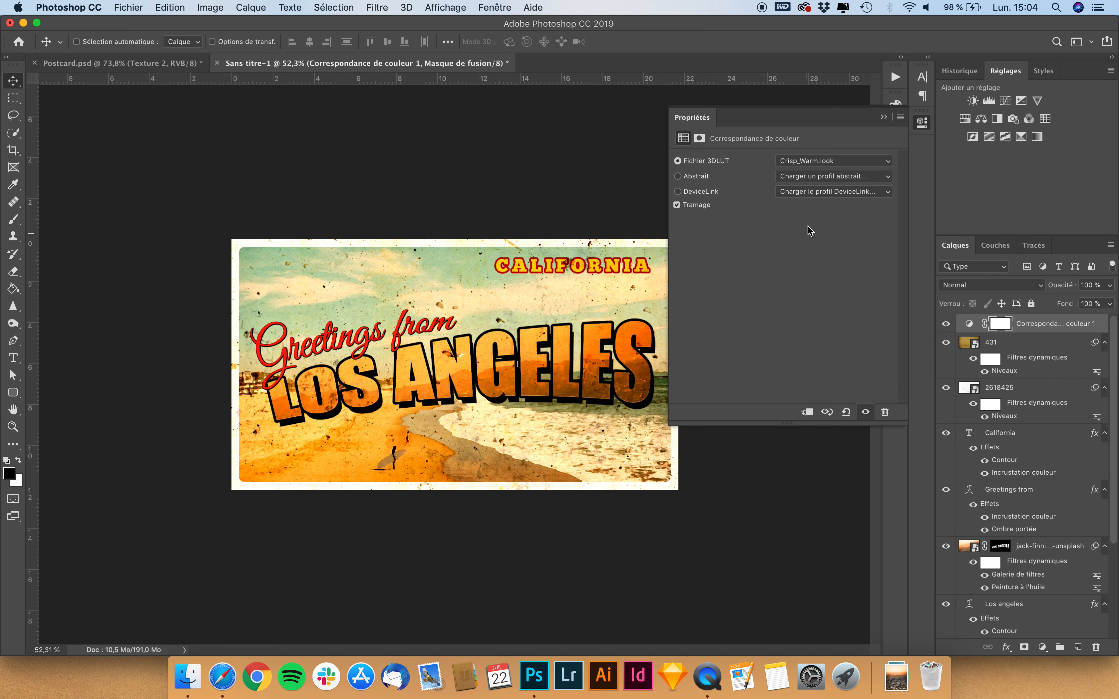
Try the Crisp_Winter.look, DropBlues.3DL, EdgyAmber.3DL and FallColors.look 3D LUTs on the Correspondance de couleur adjustment.
{"action": "left_click", "coordinate": [813, 163]}
{"action": "left_click", "coordinate": [812, 172]}
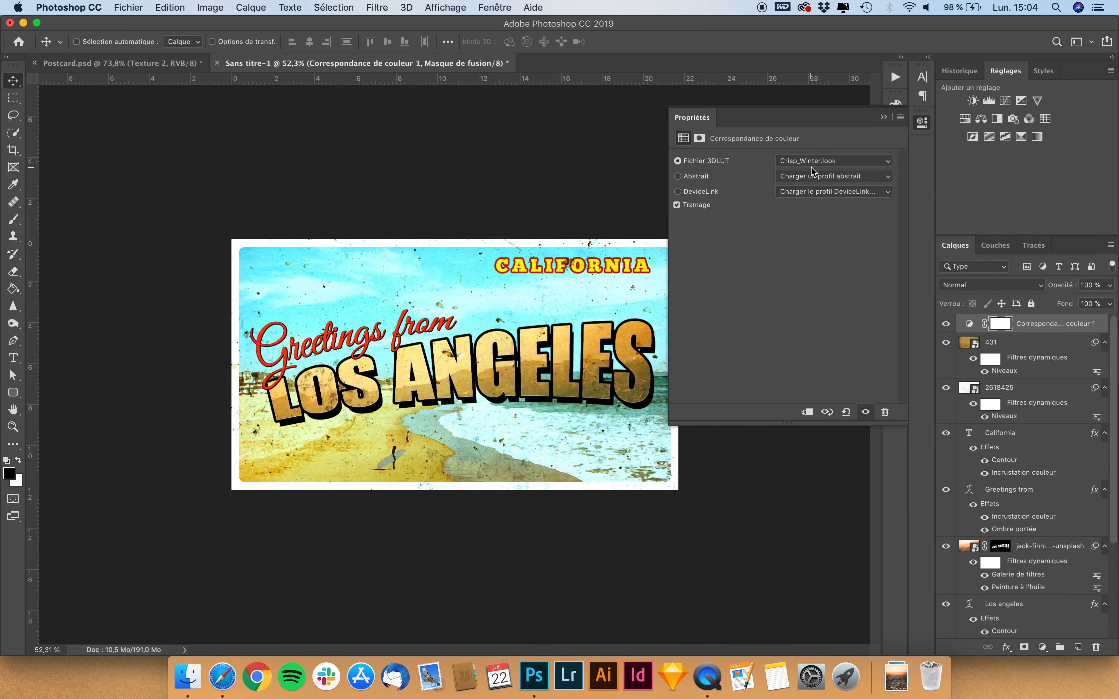
{"action": "left_click", "coordinate": [808, 163]}
{"action": "left_click", "coordinate": [812, 172]}
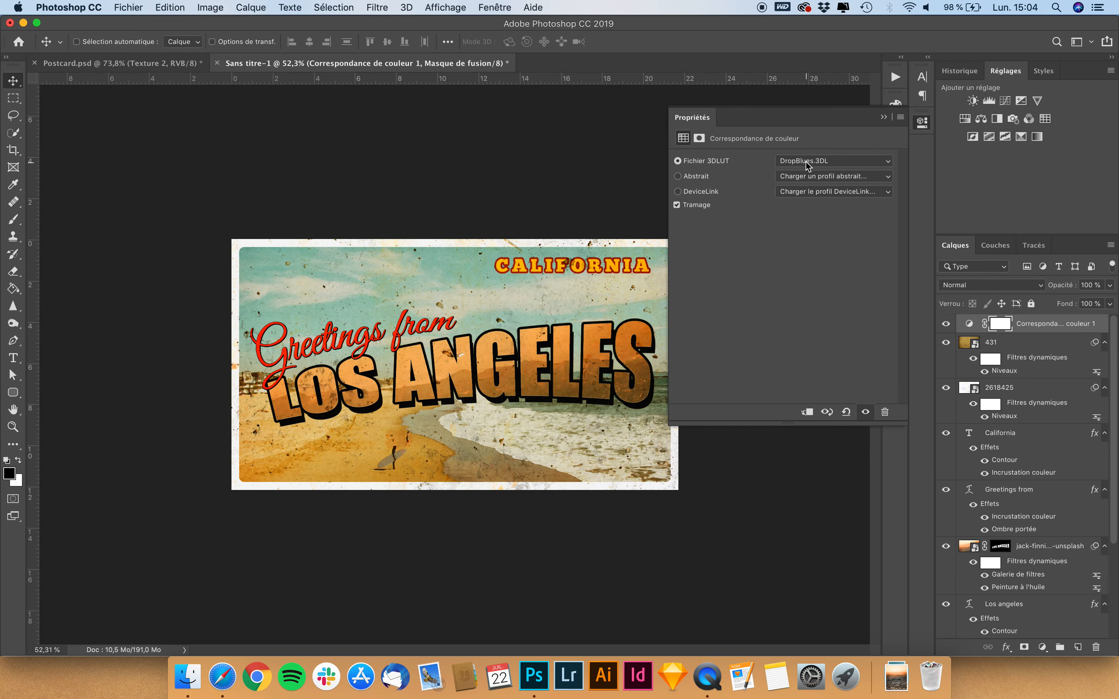
{"action": "left_click", "coordinate": [807, 161]}
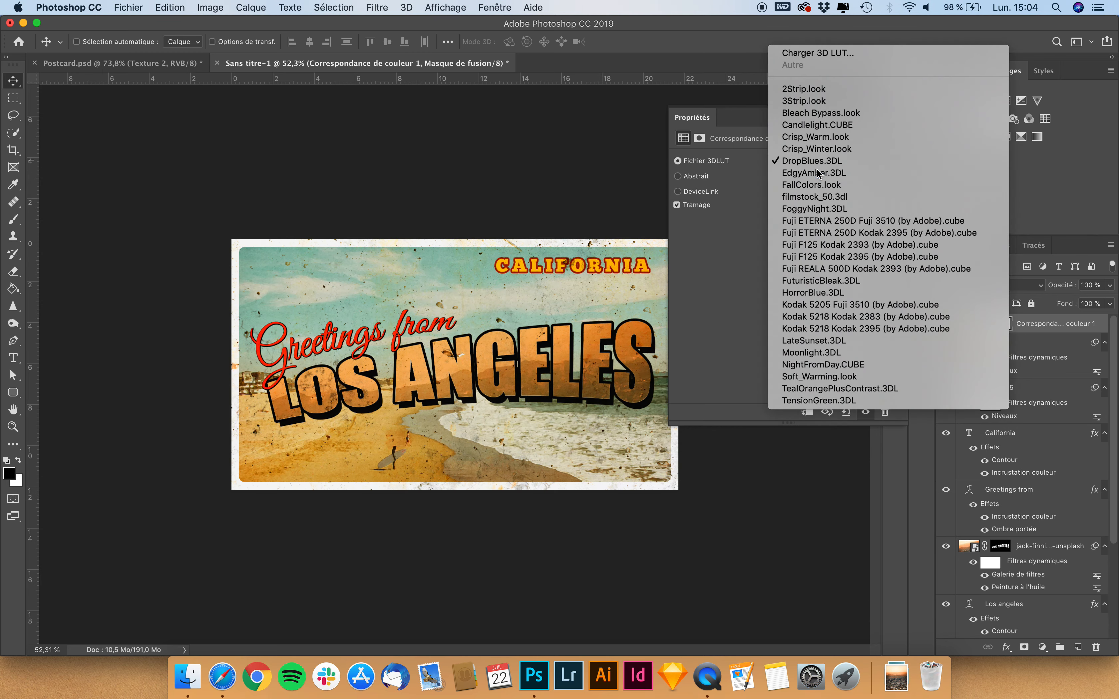
{"action": "left_click", "coordinate": [809, 173]}
{"action": "left_click", "coordinate": [808, 162]}
{"action": "left_click", "coordinate": [809, 172]}
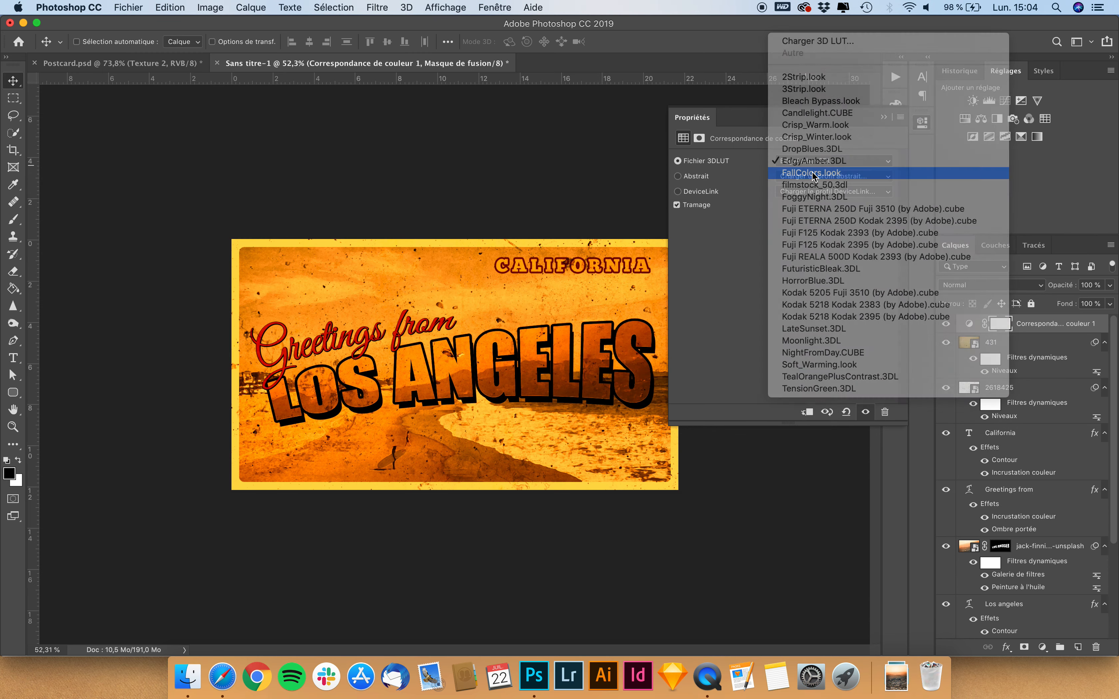
Load the DropBlues.3DL LUT in the Correspondance de couleur adjustment and compare the postcard with that layer hidden and shown.
{"action": "left_click", "coordinate": [805, 163]}
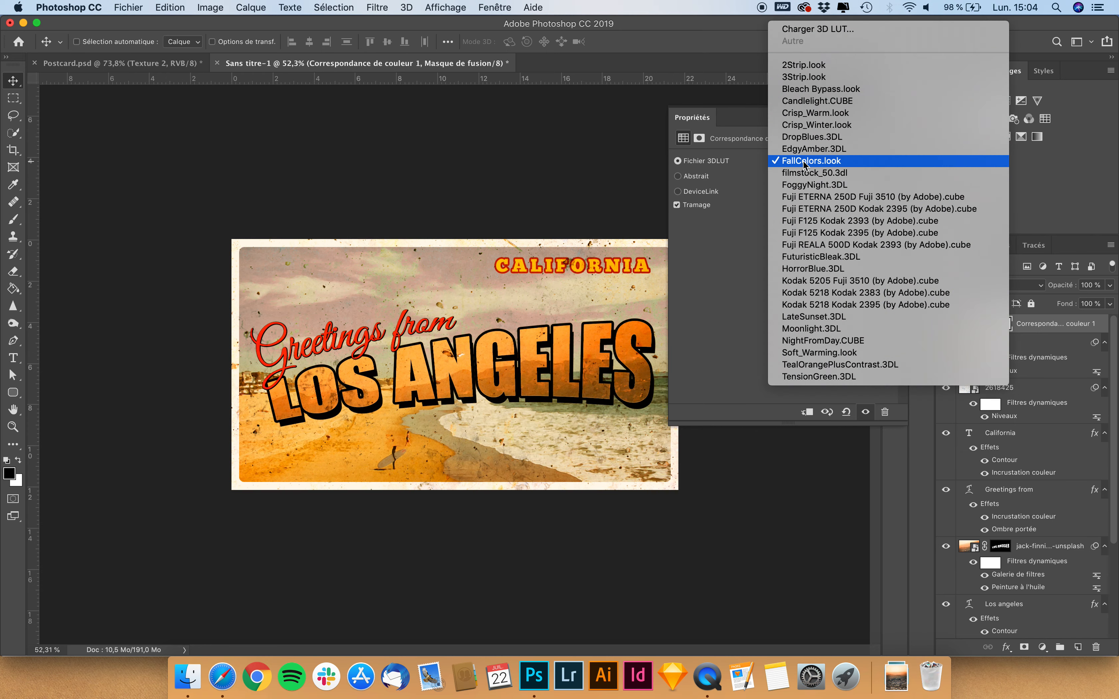
{"action": "left_click", "coordinate": [810, 136]}
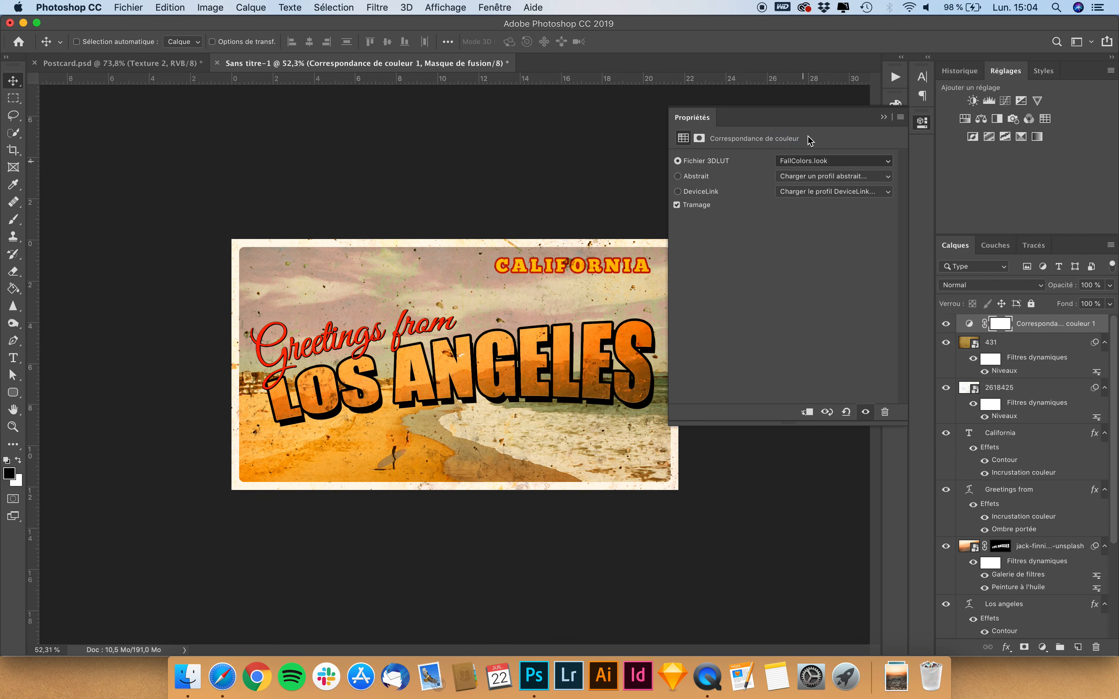
{"action": "left_click", "coordinate": [948, 325]}
{"action": "left_click", "coordinate": [948, 325]}
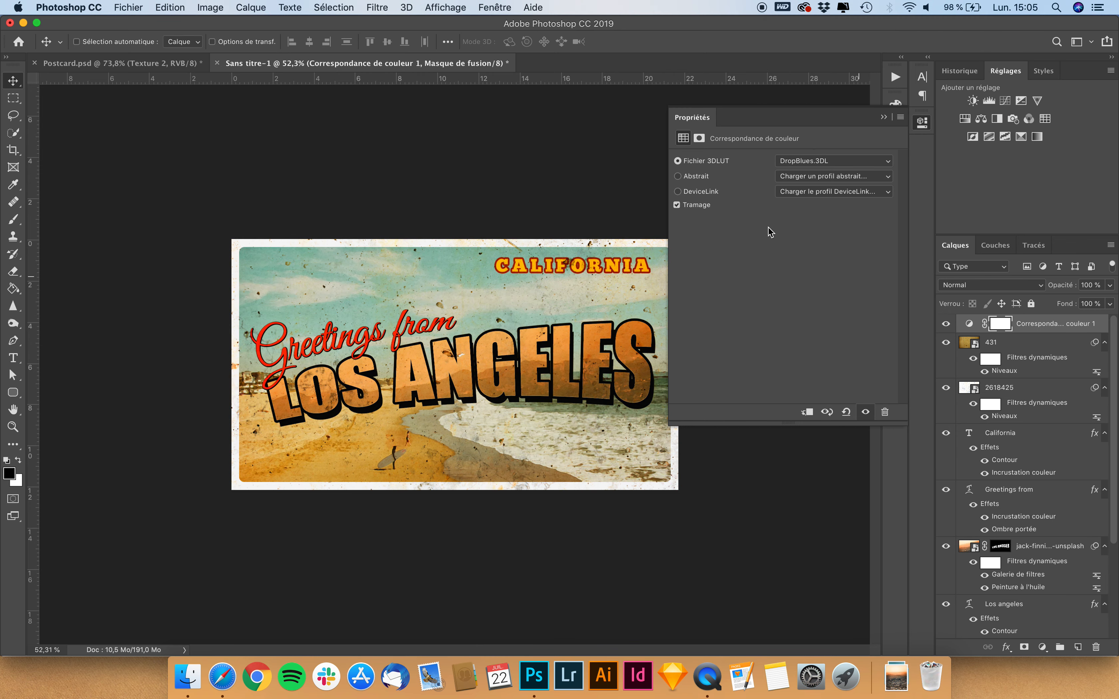
Compare the graded postcard with the reference design in the Postcard.psd document, and return to Sans titre-1.
{"action": "left_click", "coordinate": [694, 119]}
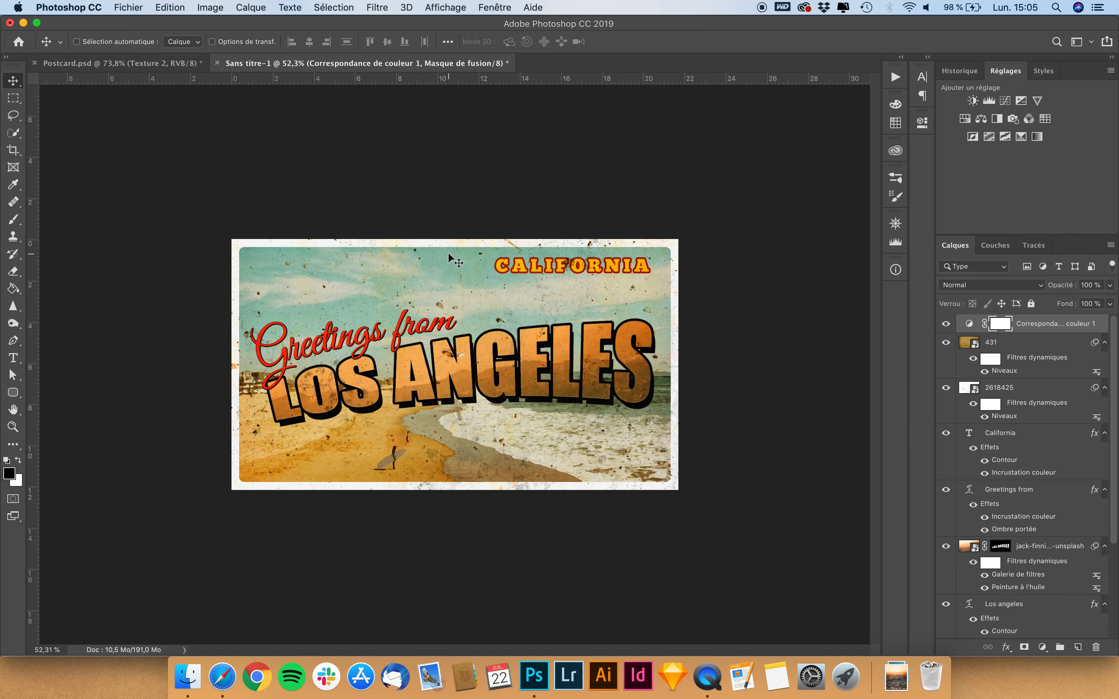
{"action": "left_click", "coordinate": [107, 65]}
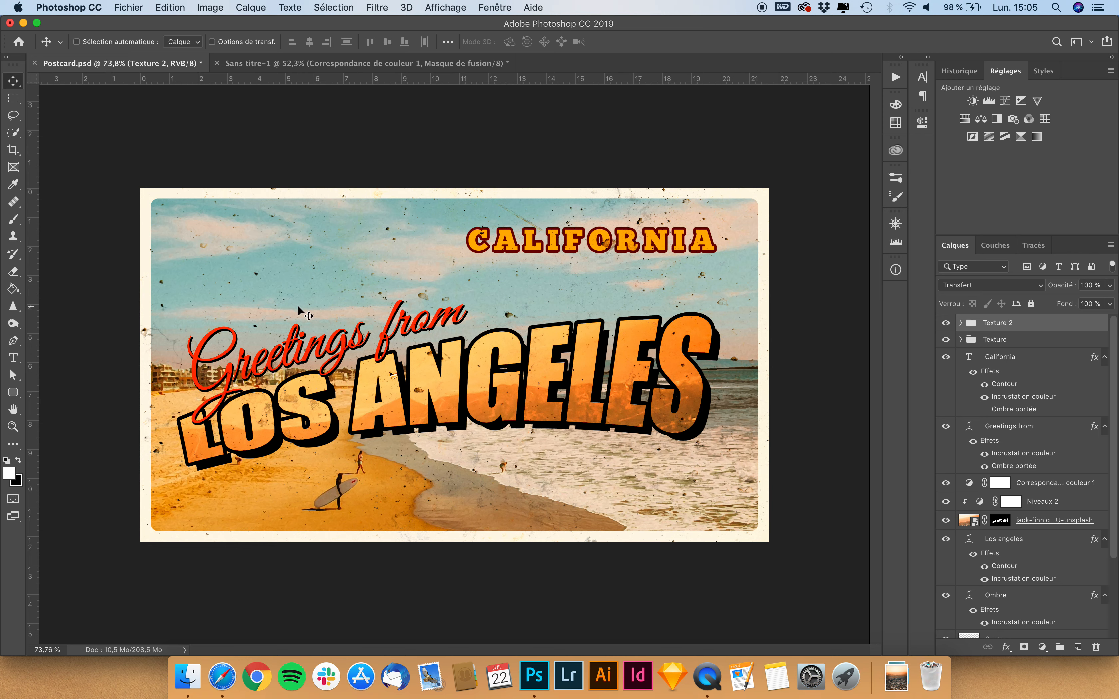
{"action": "left_click", "coordinate": [340, 66]}
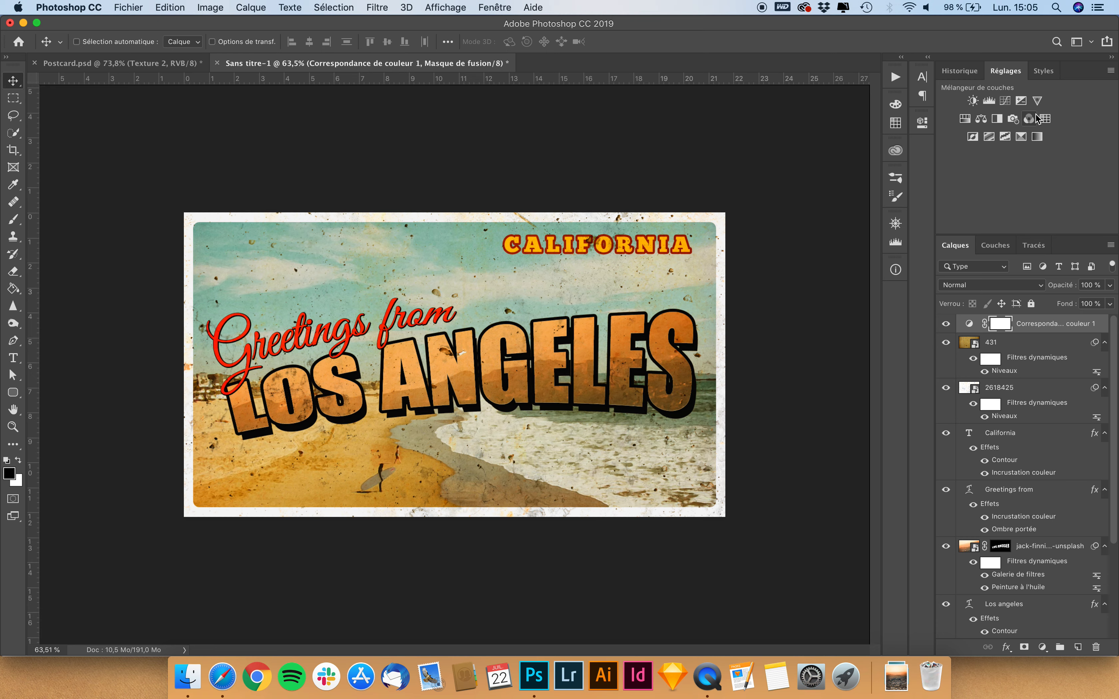
Add a Luminosité/Contraste adjustment layer above the colour lookup layer and fine-tune the postcard's brightness and contrast.
{"action": "left_click", "coordinate": [973, 101]}
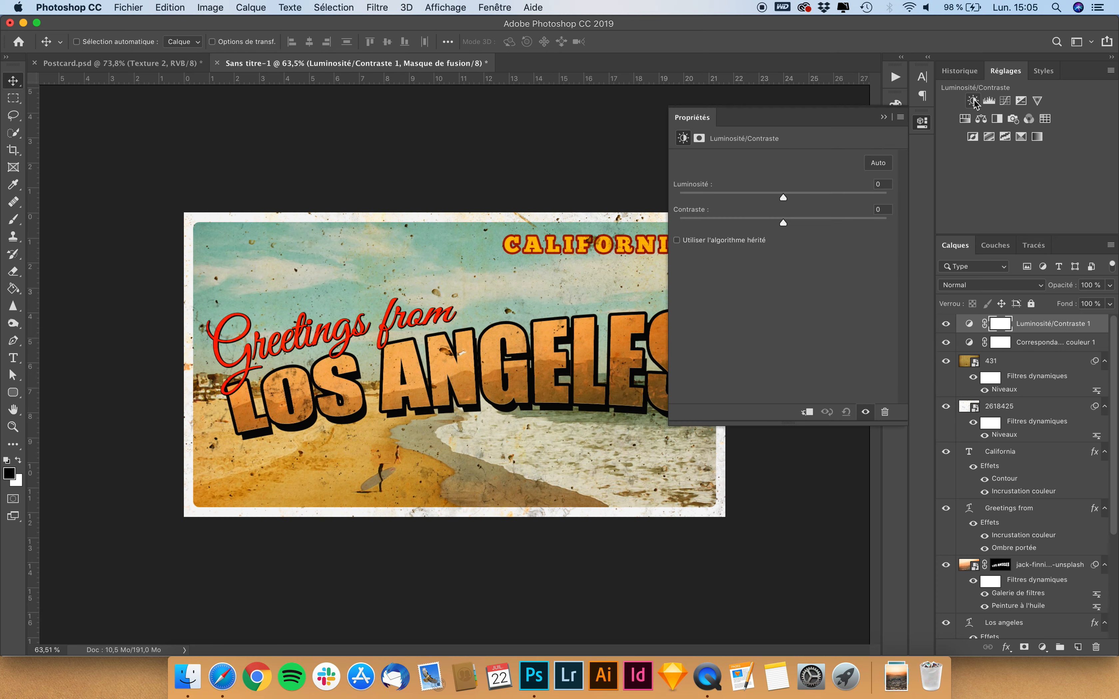
{"action": "left_click_drag", "start_coordinate": [783, 196], "coordinate": [763, 222]}
{"action": "left_click", "coordinate": [695, 121]}
Add a Teinte/Saturation adjustment layer at the top of the layer stack and slightly adjust the postcard's overall saturation.
{"action": "left_click", "coordinate": [964, 119]}
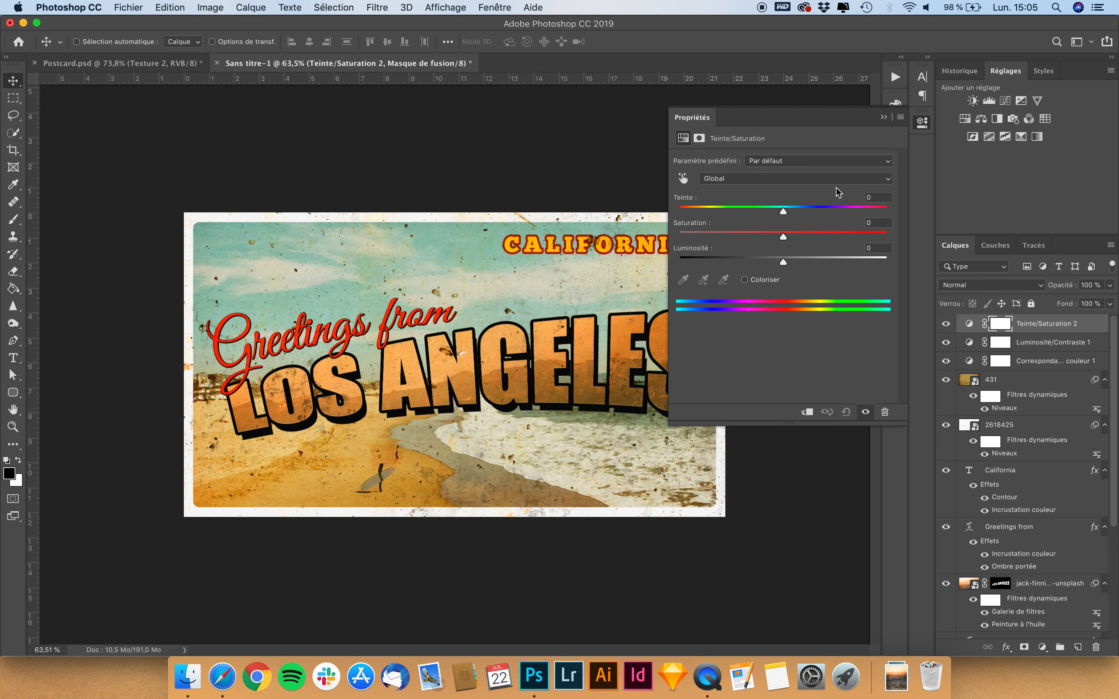
{"action": "mouse_move", "coordinate": [781, 244]}
{"action": "left_mouse_down"}
{"action": "mouse_move", "coordinate": [771, 243]}
{"action": "mouse_move", "coordinate": [809, 241]}
{"action": "mouse_move", "coordinate": [785, 247]}
{"action": "left_mouse_up"}
{"action": "left_click", "coordinate": [694, 119]}
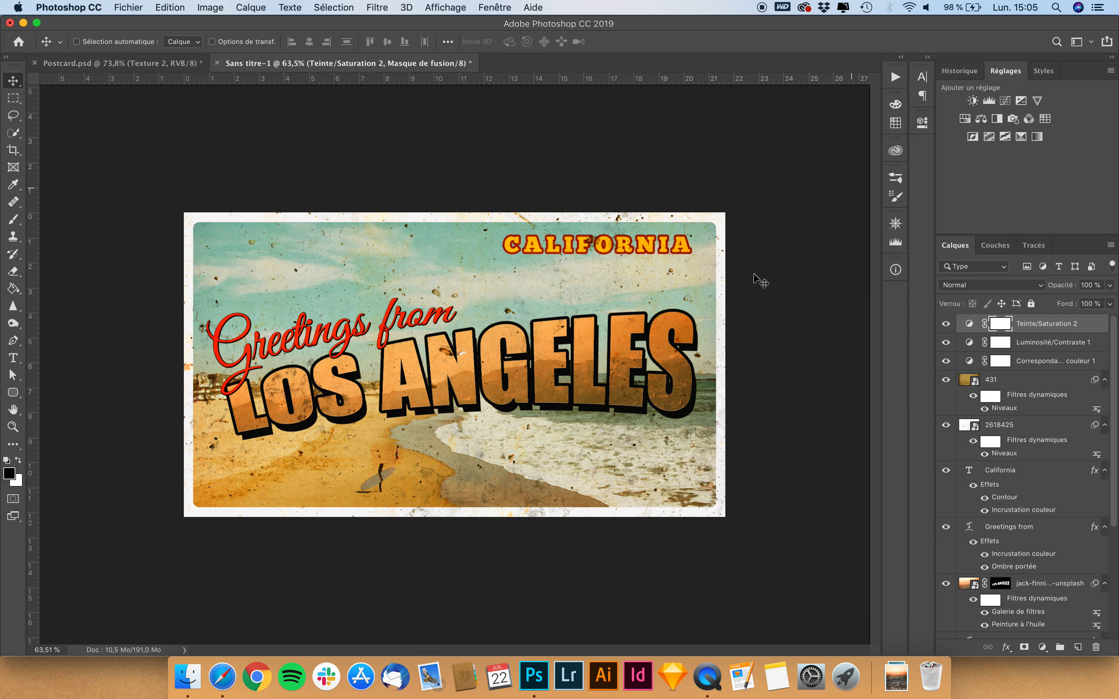
{"action": "scroll", "coordinate": [735, 313], "scroll_direction": "down", "scroll_amount": 2}
{"action": "scroll", "coordinate": [735, 312], "scroll_direction": "down", "scroll_amount": 1}
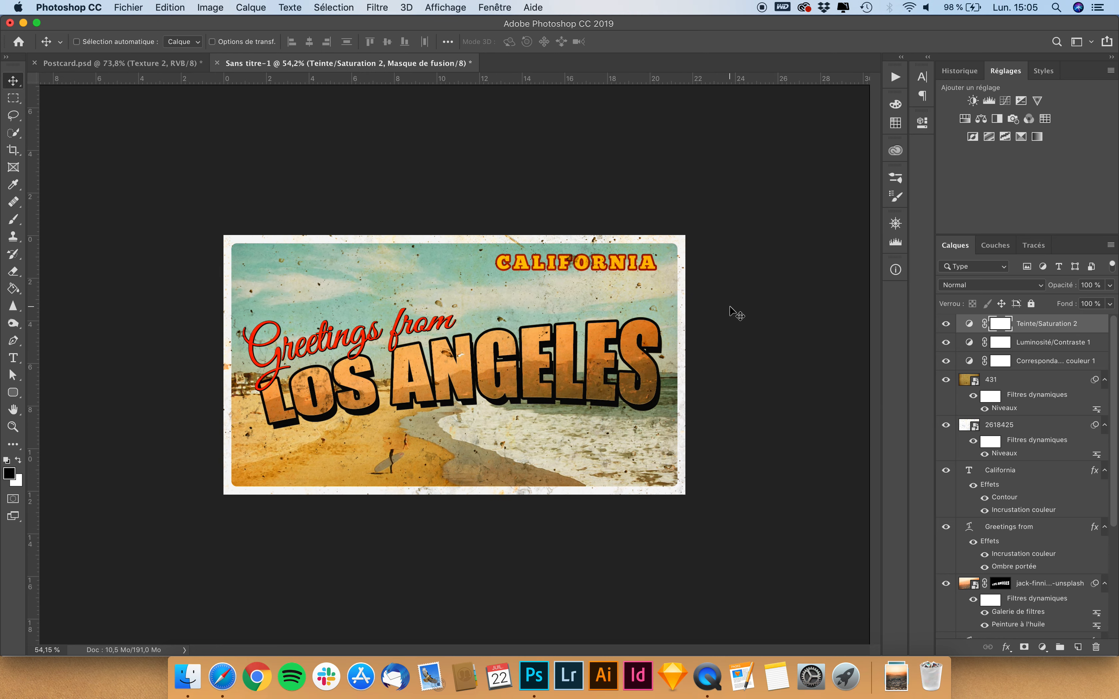